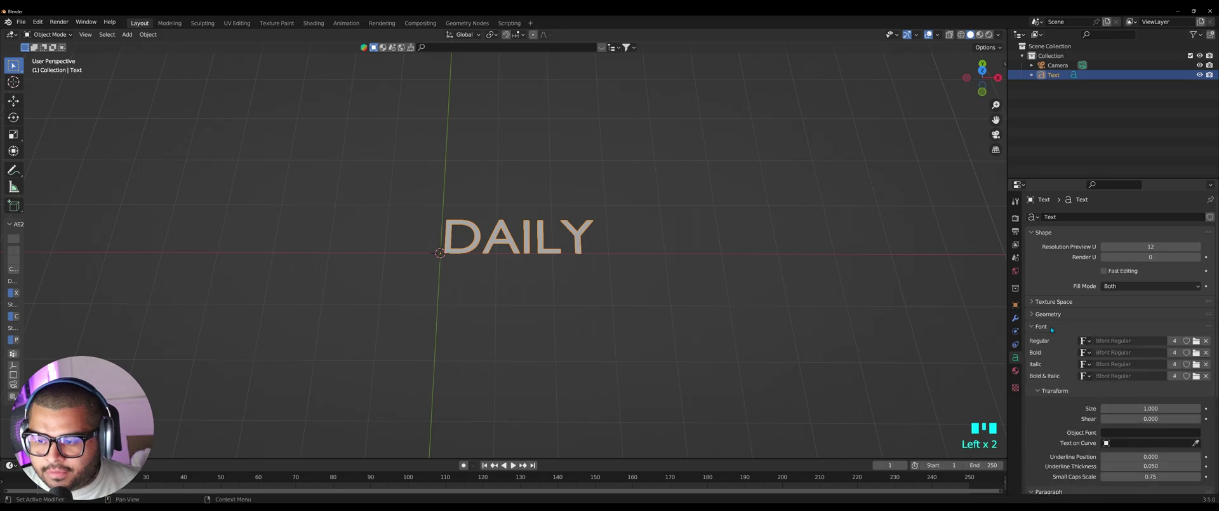
Set the DAILY text's regular font to Painterz Regular from the Windows fonts folder.
left_click(1196, 341)
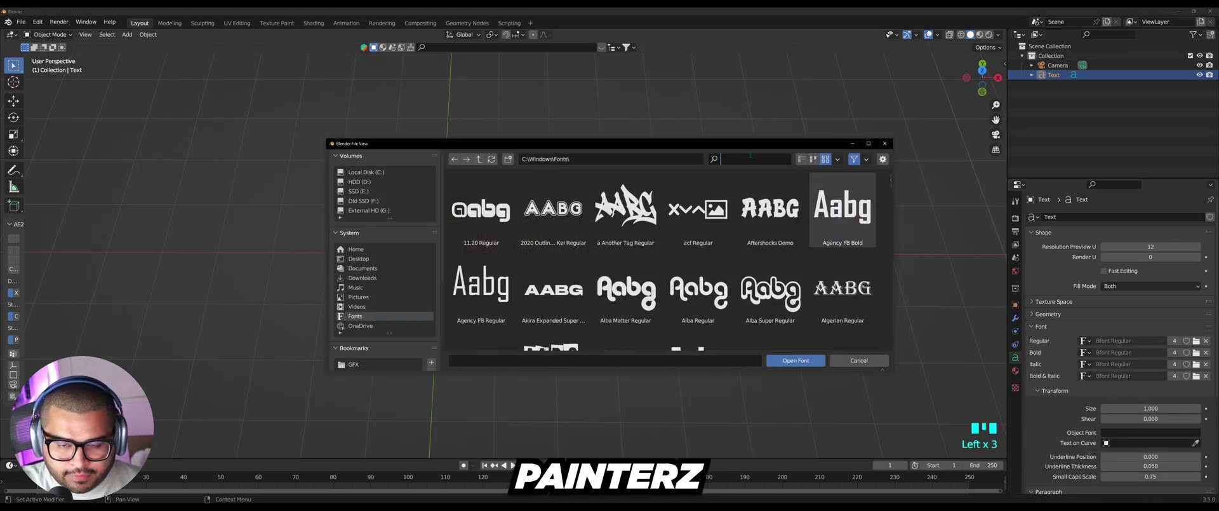
type("PAINTE")
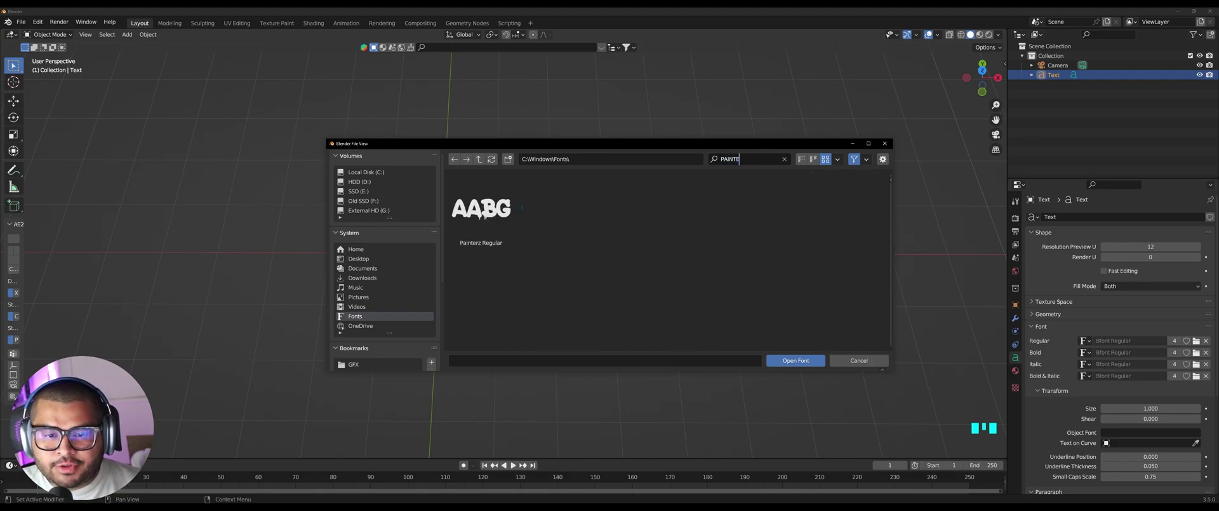
double_click(483, 207)
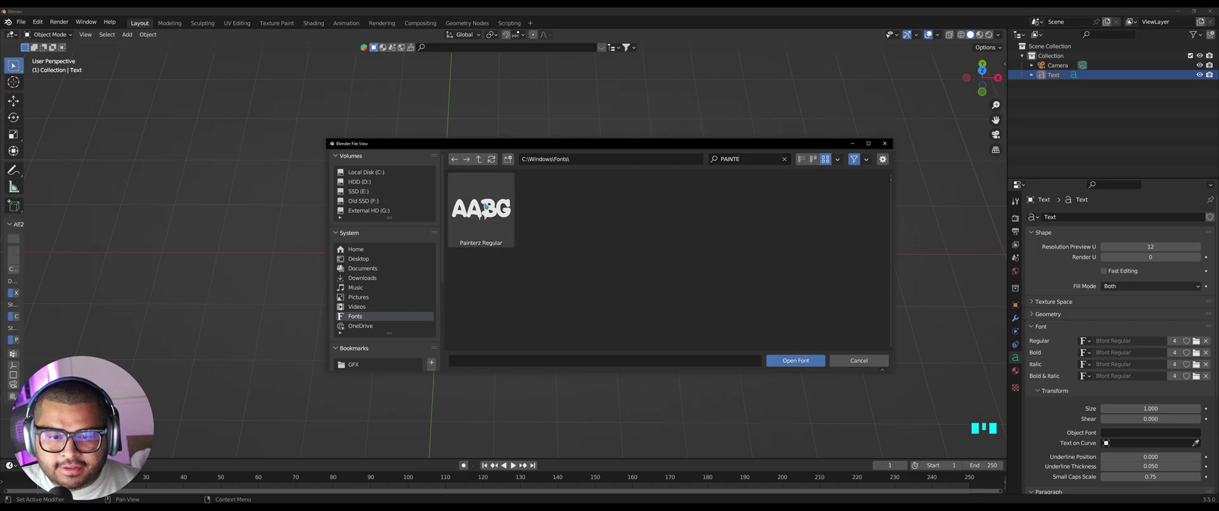
Extrude the DAILY text by 0.089 m and round its edges with a bevel depth of 0.023 m.
left_click(1038, 315)
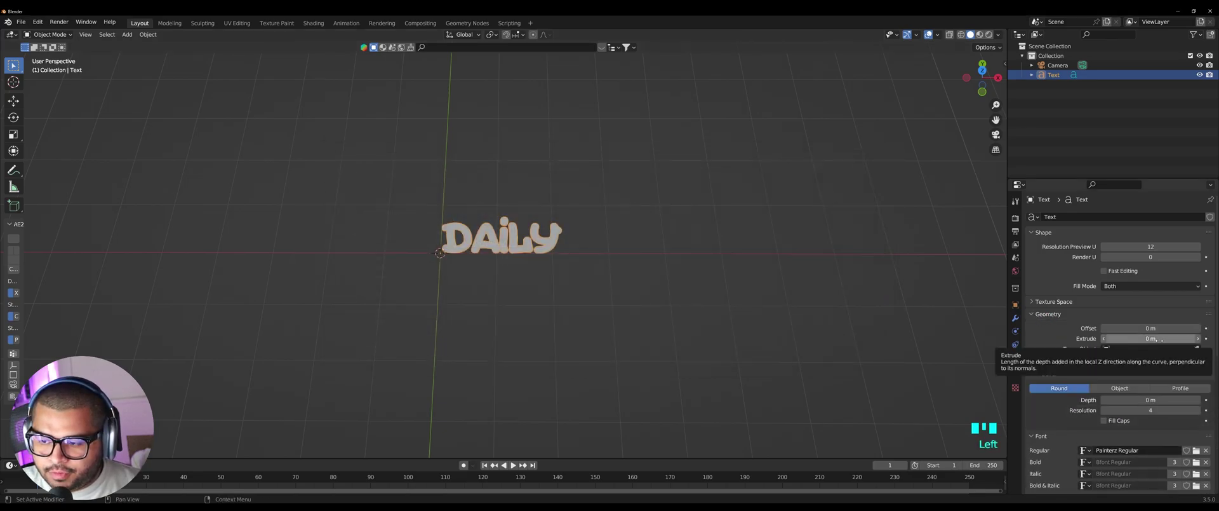
left_click_drag(1160, 339, 1205, 339, "shift")
middle_click_drag(558, 318, 558, 294)
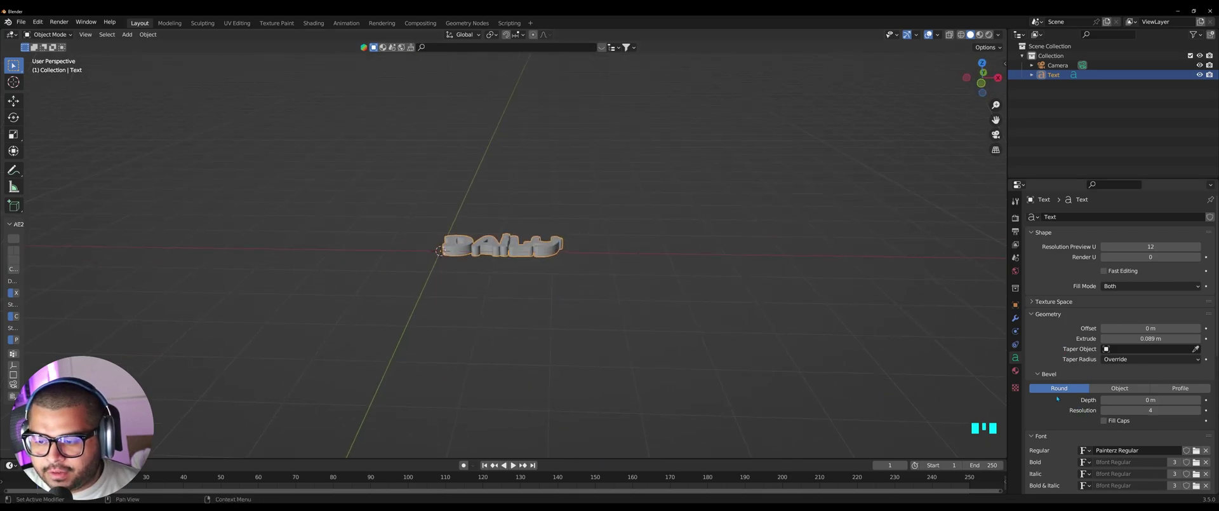
left_click_drag(1150, 399, 1163, 400)
middle_click_drag(655, 381, 656, 416)
left_click_drag(1151, 400, 1162, 400, "shift")
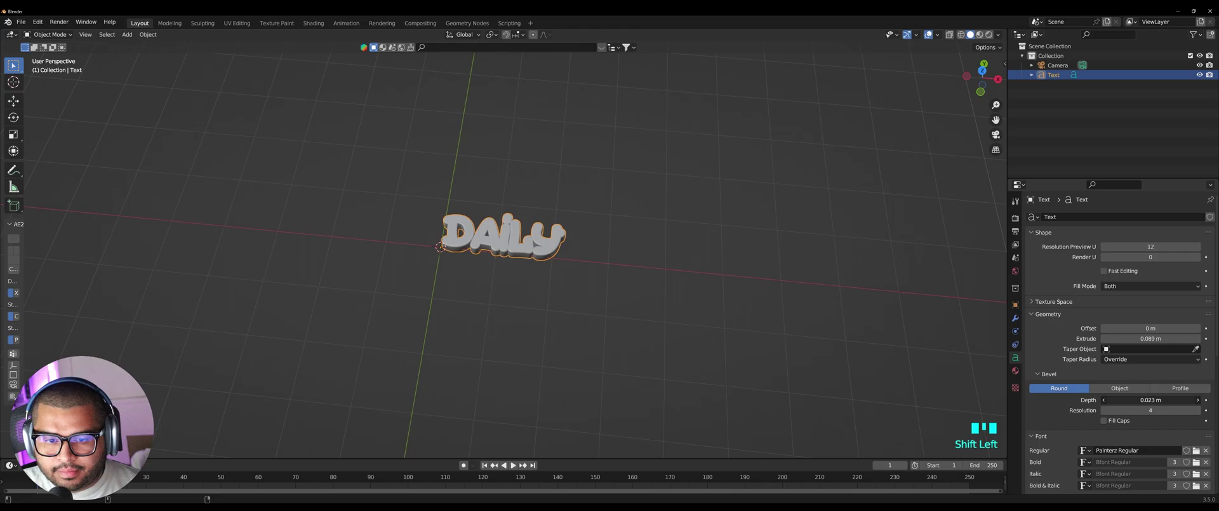
middle_click_drag(990, 365, 988, 342)
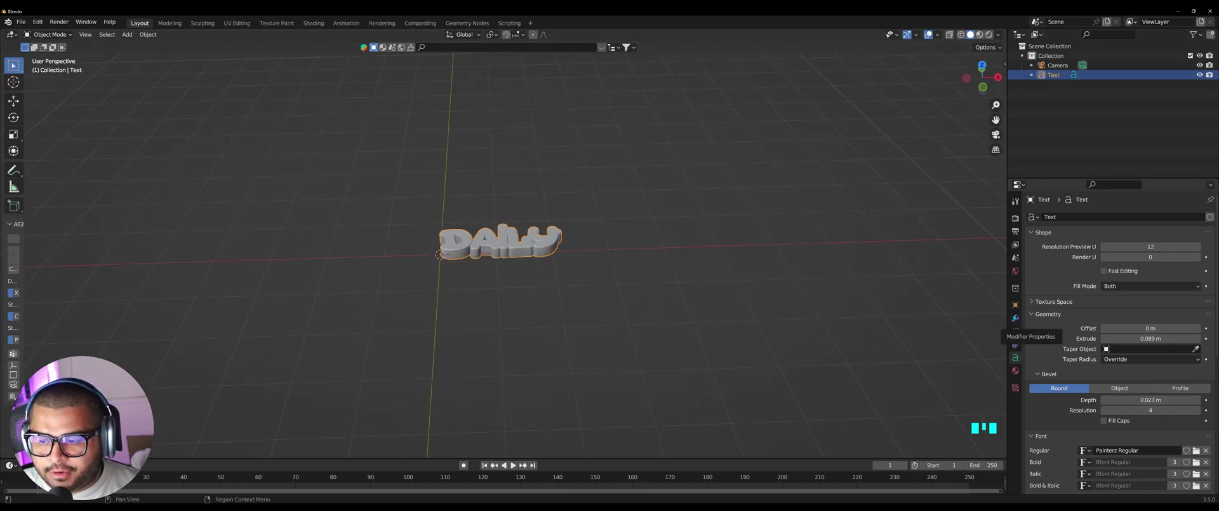
Add an Array modifier to the text with a count of 10 and a relative X offset factor of 0.
left_click(1016, 318)
left_click(1048, 217)
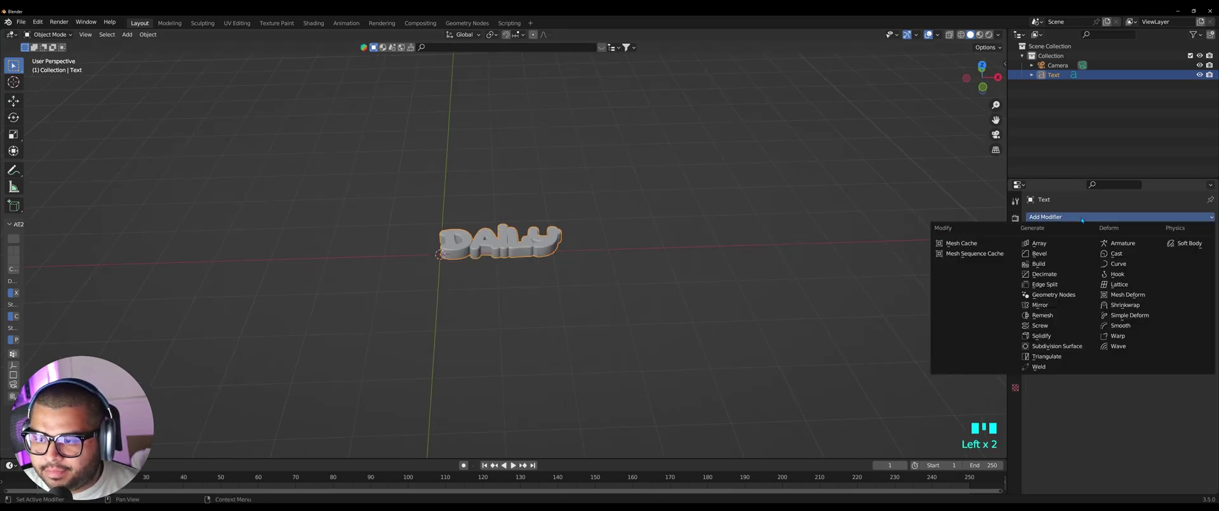
left_click(1038, 243)
left_click(1147, 259)
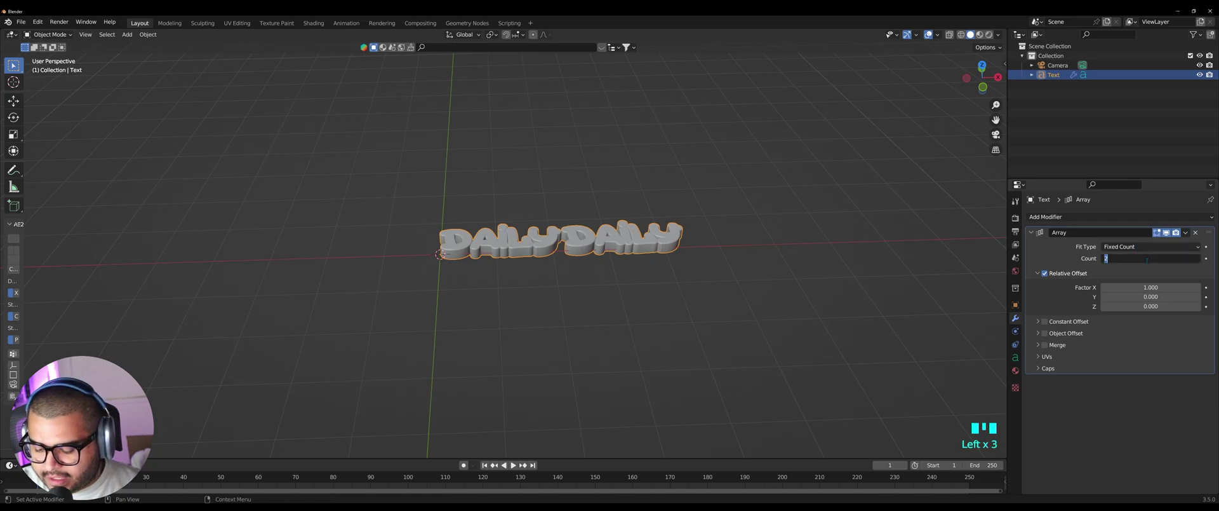
key("Return")
left_click(1150, 287)
type("0")
key("Return")
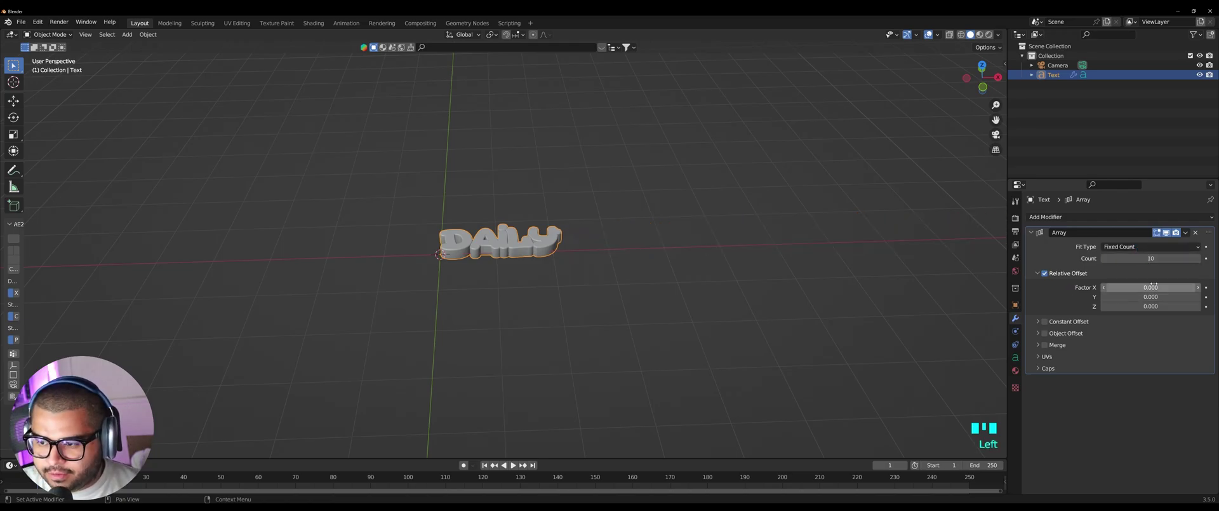
Set the array's relative Z offset factor to -1.080 so the copies stack behind the letters.
left_click(1176, 307)
mouse_move(1176, 307)
left_mouse_down("shift")
mouse_move(1140, 308)
mouse_move(1157, 307)
left_mouse_up("shift")
middle_click_drag(656, 347, 657, 320)
left_click_drag(1166, 307, 1170, 307, "shift")
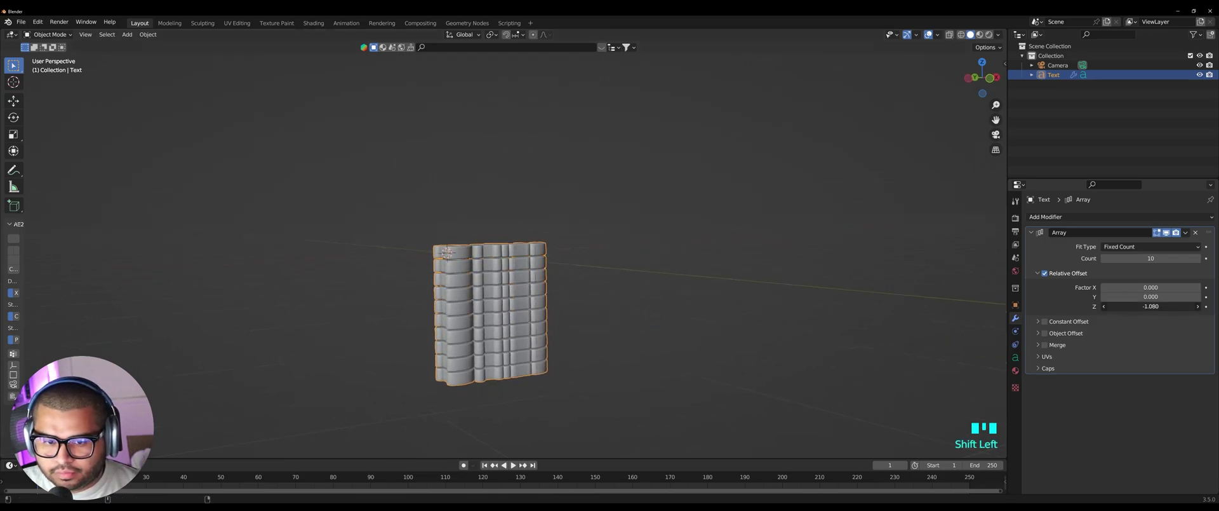
Set the DAILY text's origin to its center of mass (volume).
middle_click_drag(658, 302, 653, 413)
right_click(519, 249)
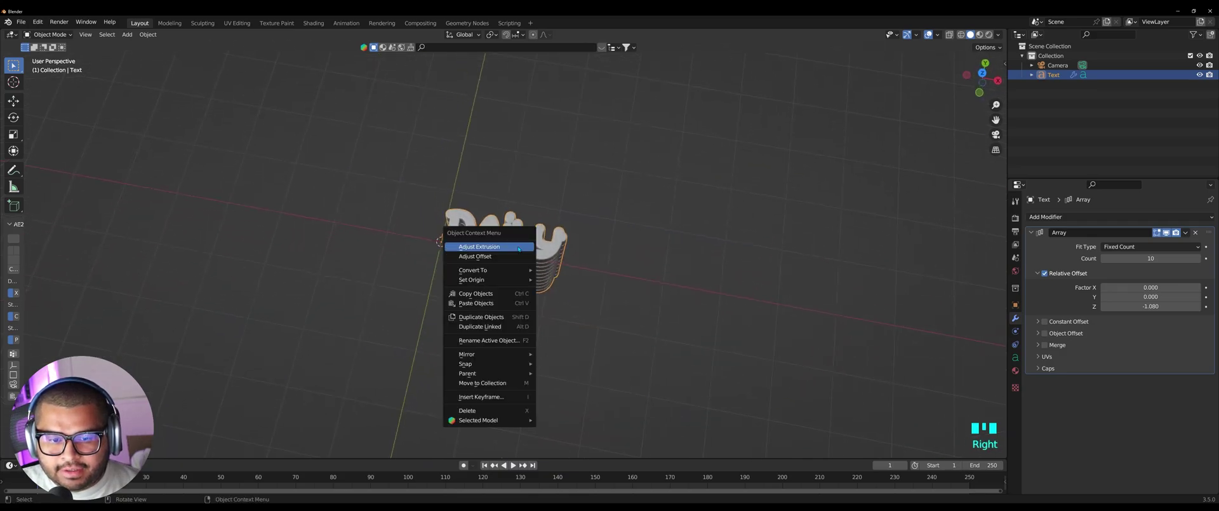
mouse_move(508, 279)
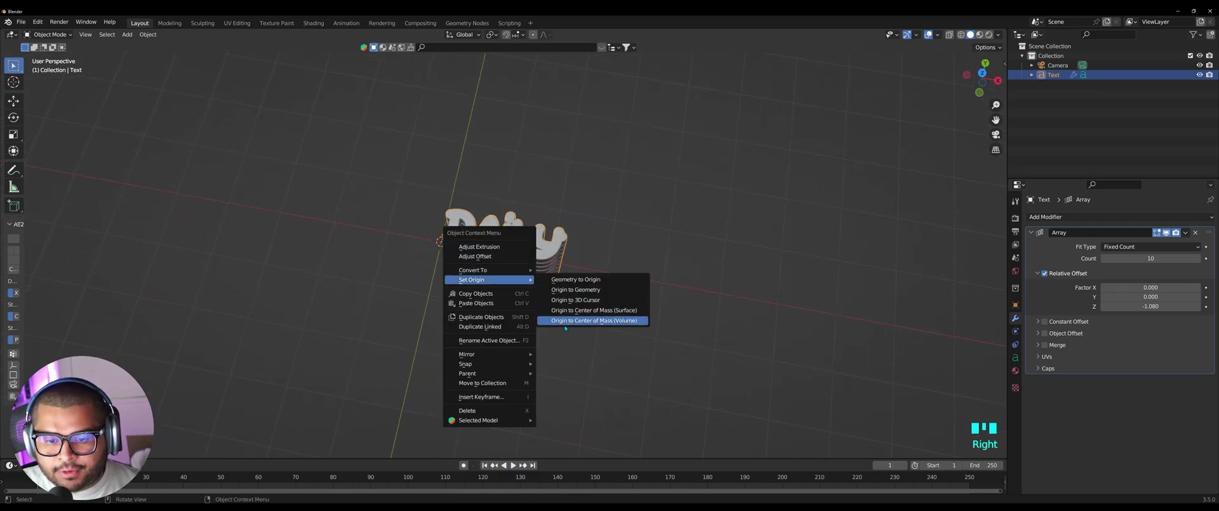
left_click(612, 320)
middle_click_drag(612, 324, 896, 272)
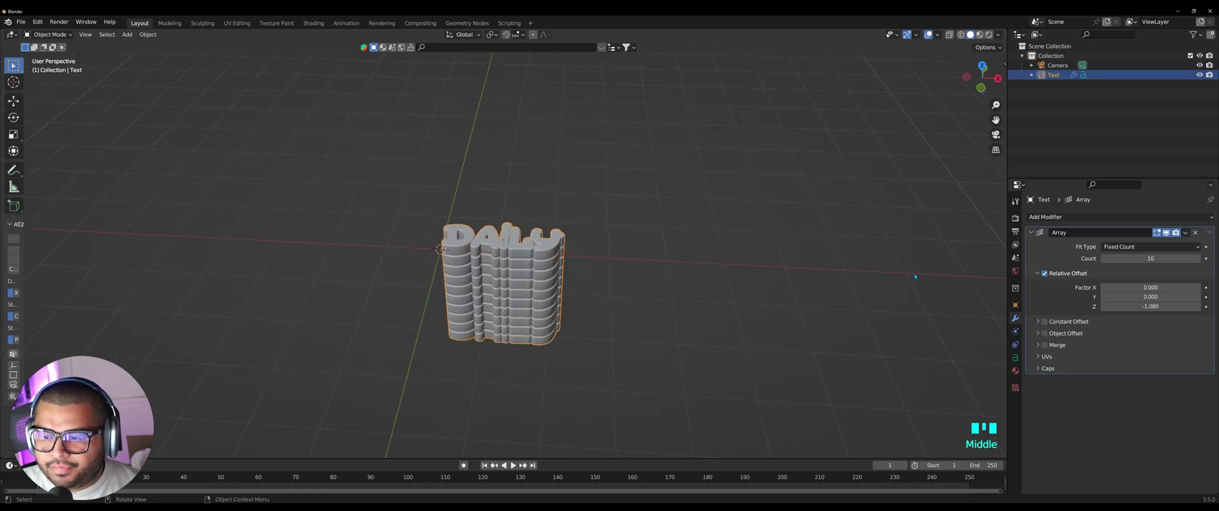
Rotate the DAILY text 90° about X and lower it to a Z location of -3.18 m.
left_click(1015, 305)
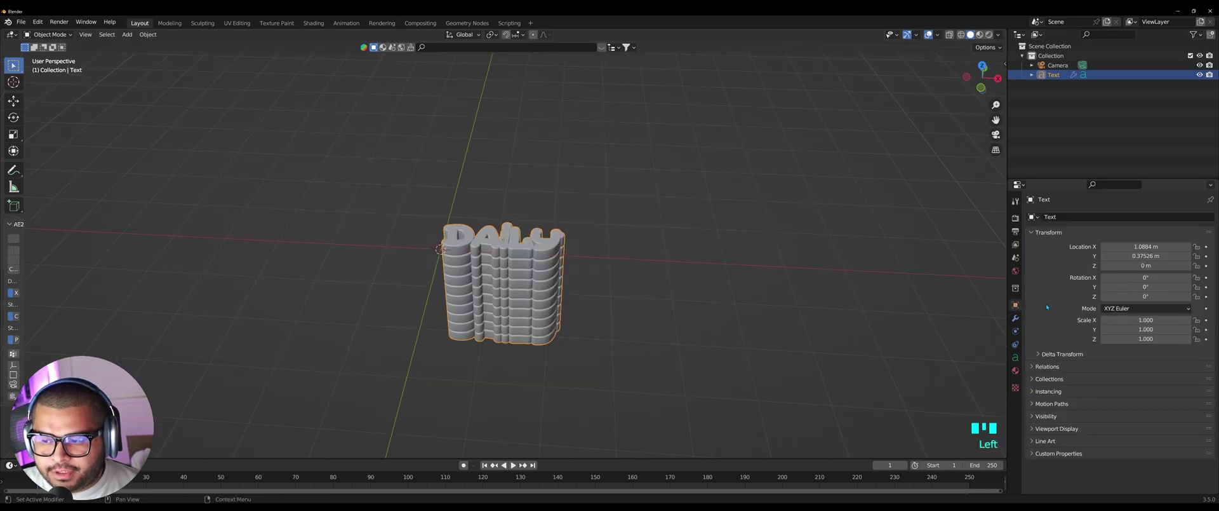
left_click(1150, 277)
key("Return")
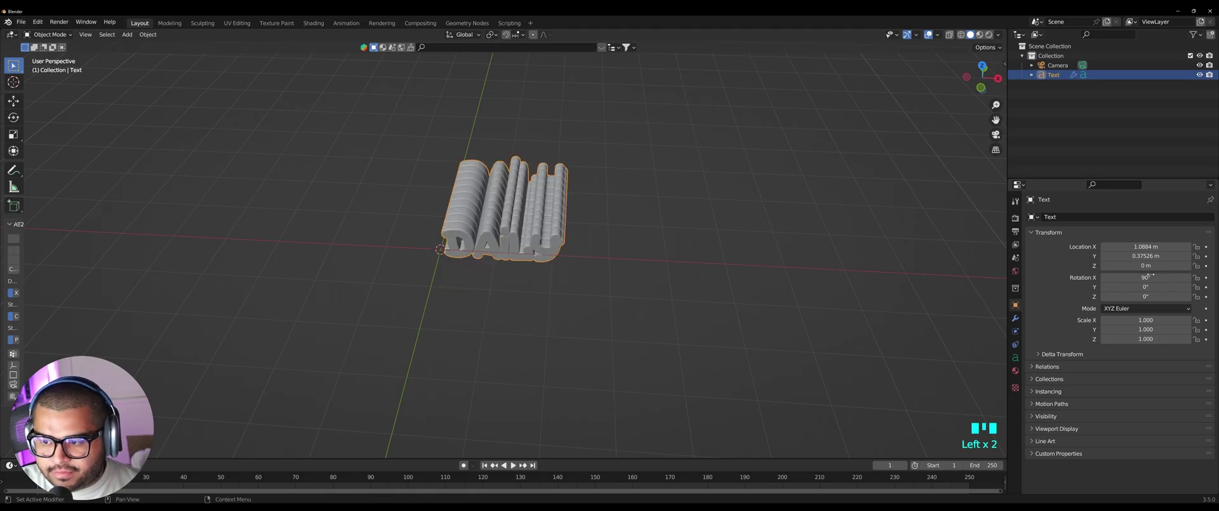
middle_click_drag(750, 317, 673, 368)
left_click_drag(1165, 267, 1093, 267)
middle_click_drag(661, 389, 702, 388, "shift")
Duplicate the DAILY text and move the copy along X to about 3.83 m, beside the original.
double_click(522, 325)
key("ctrl+c")
key("ctrl+v")
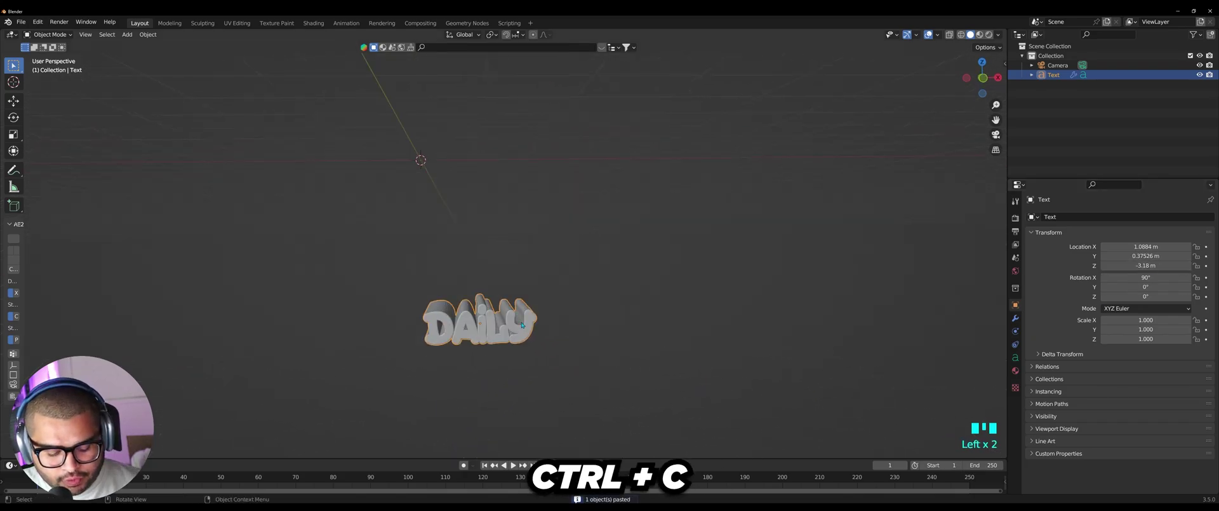
key("ctrl+v")
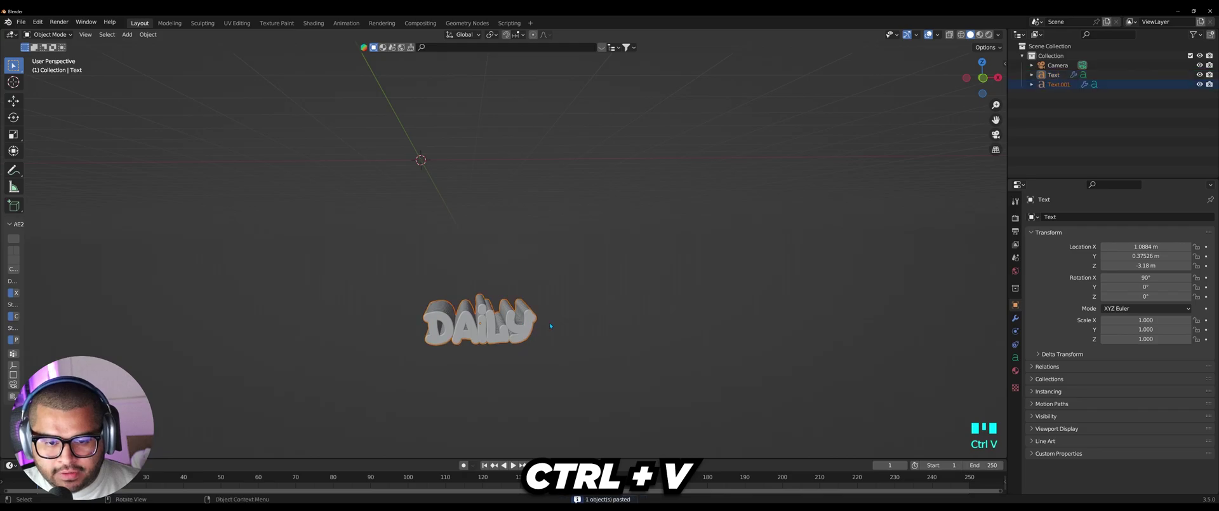
left_click(14, 101)
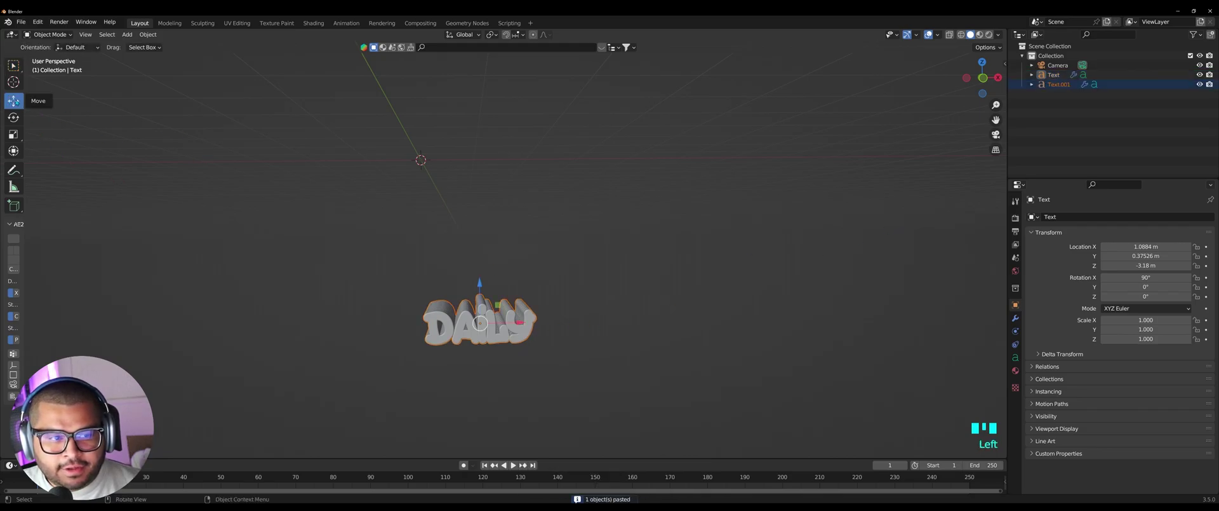
middle_click_drag(524, 335, 539, 247)
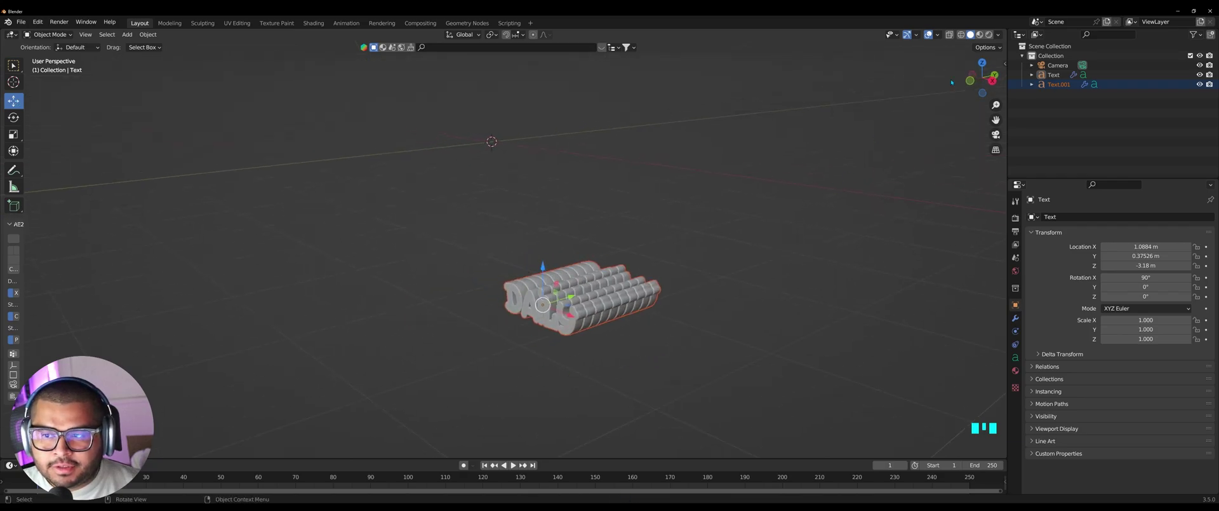
left_click_drag(570, 315, 652, 348)
middle_click_drag(542, 405, 502, 305)
Replace the wording of the duplicated text beside the original with REMINDER.
key("w")
left_click(499, 300)
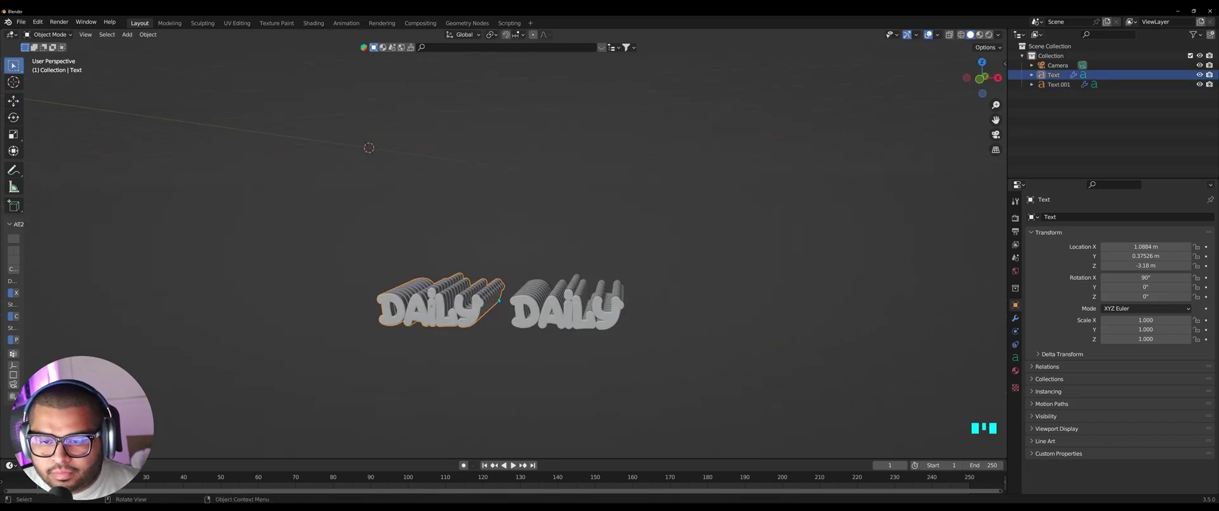
left_click(574, 303)
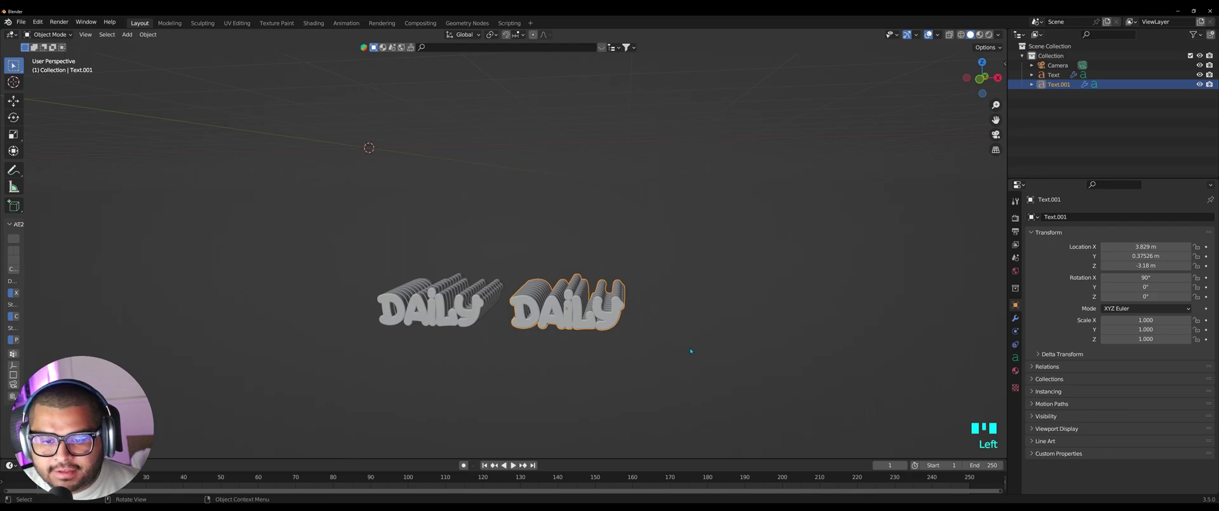
key("Tab")
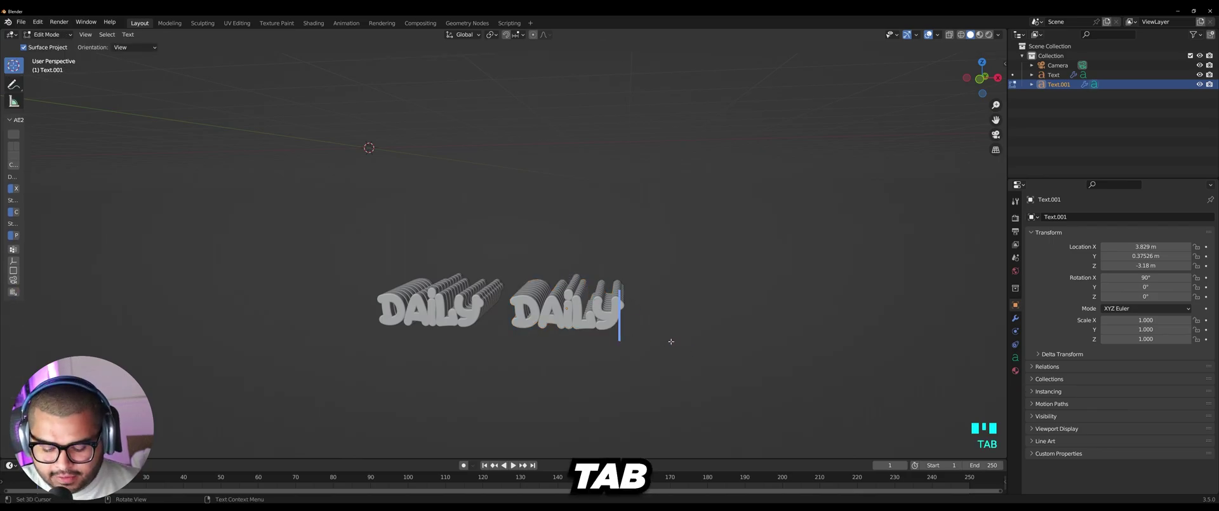
key("BackSpace")
key("BackSpace")
key("BackSpace")
key("BackSpace")
key("BackSpace")
key("BackSpace")
key("BackSpace")
key("BackSpace")
key("BackSpace")
key("BackSpace")
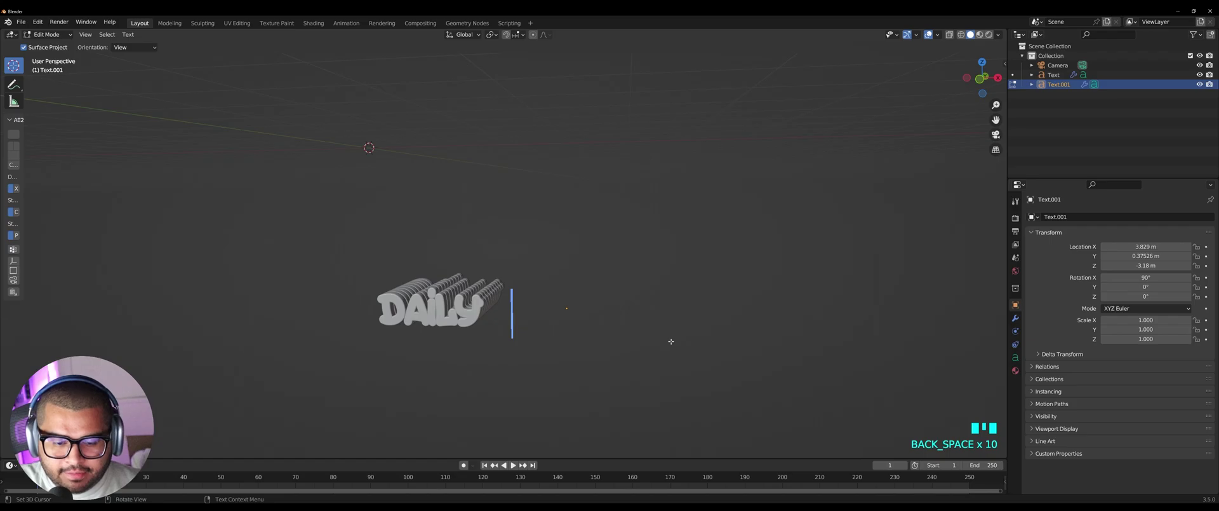
type("REMINDER")
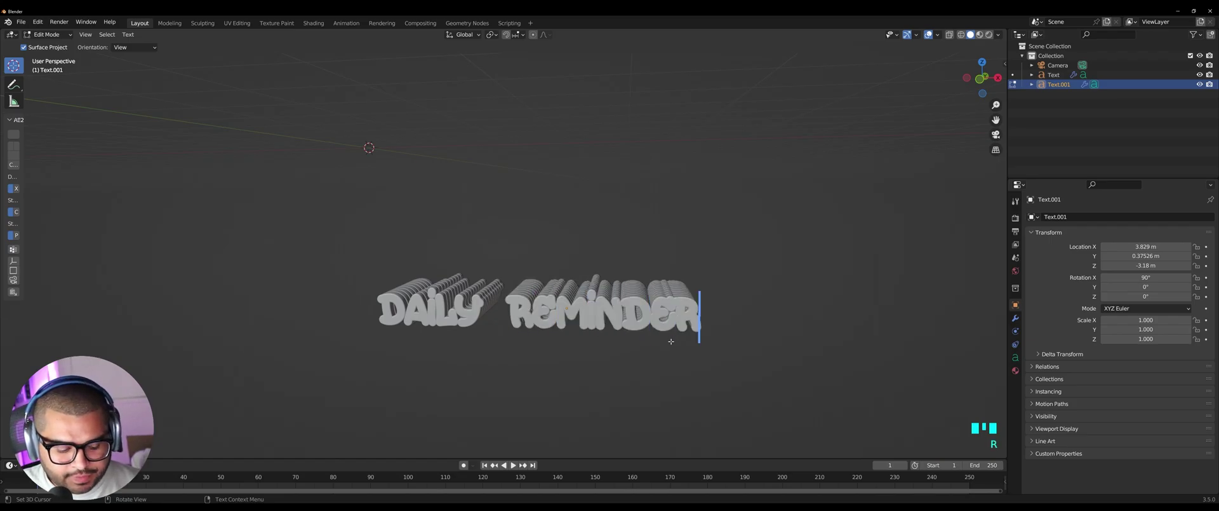
key("Tab")
middle_click_drag(671, 341, 614, 306)
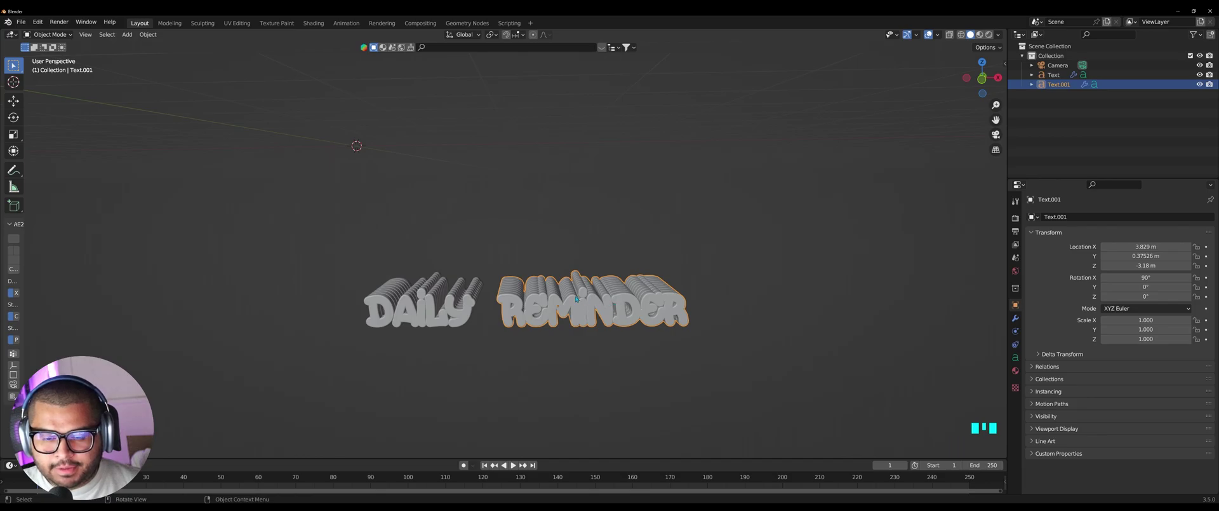
Duplicate the REMINDER text and raise the copy about 2.27 m along Z above the original.
key("ctrl+c")
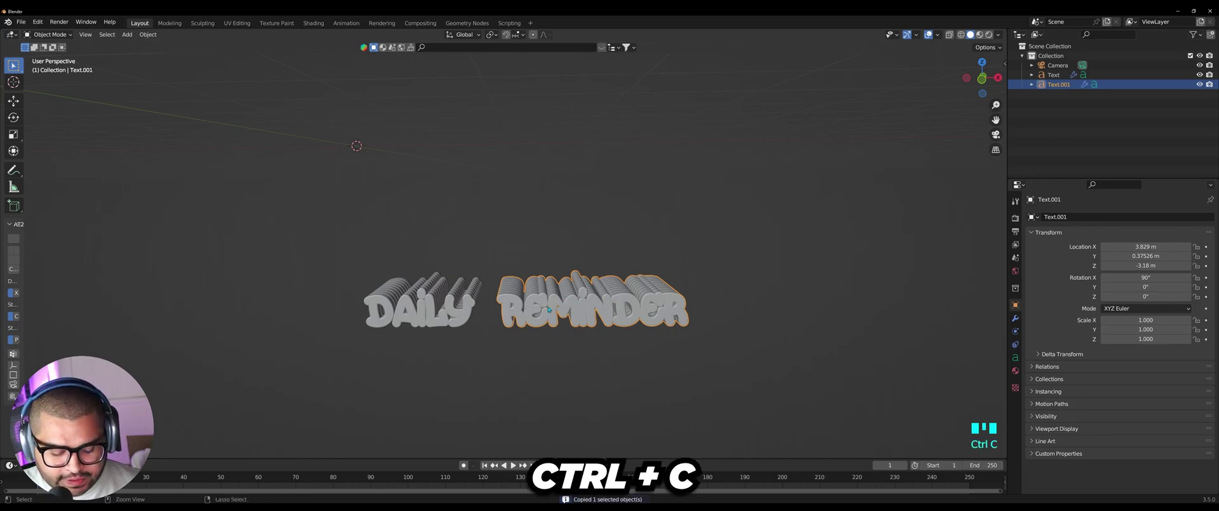
key("ctrl+v")
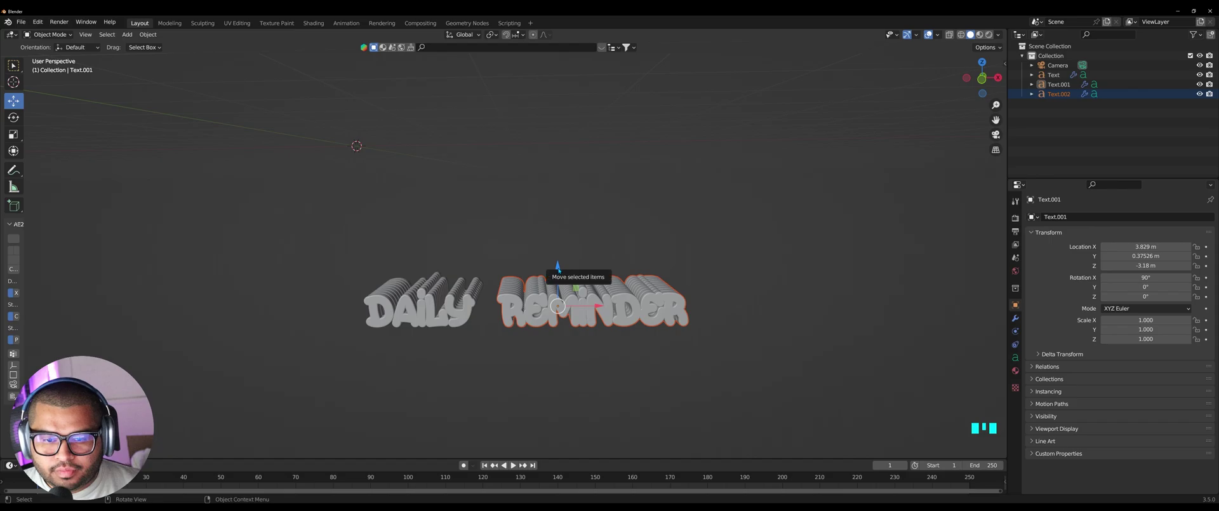
left_click_drag(557, 265, 557, 150)
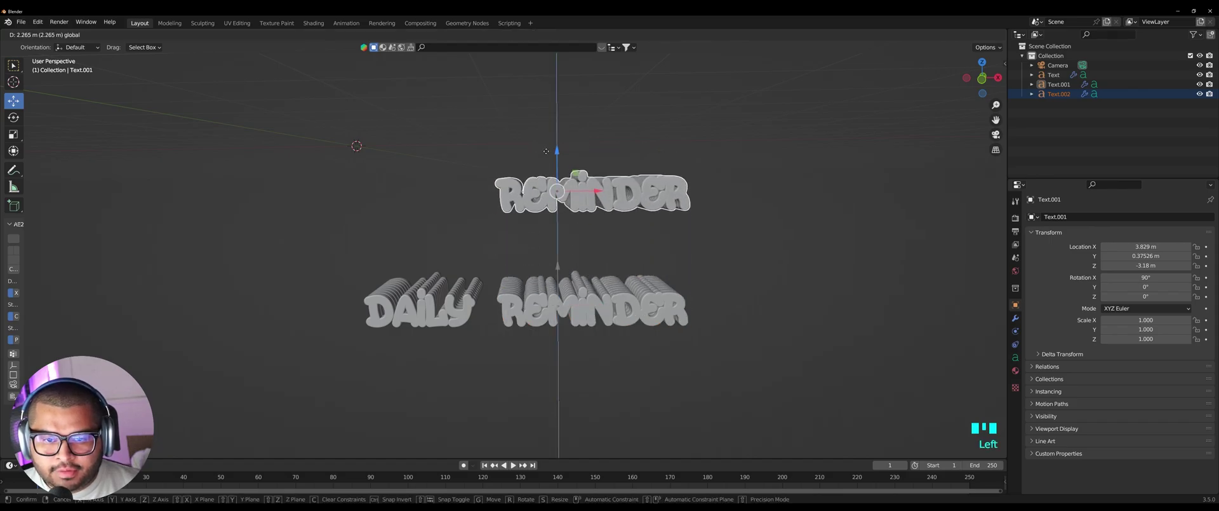
Set the X rotation of the raised REMINDER copy to 18°.
middle_click_drag(613, 288, 609, 132)
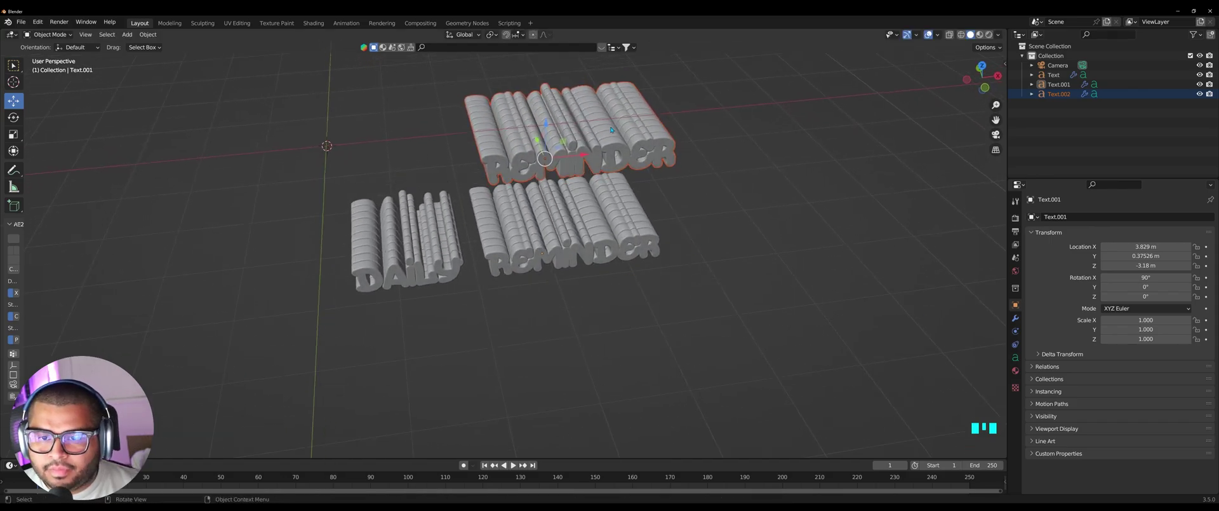
left_click(638, 134)
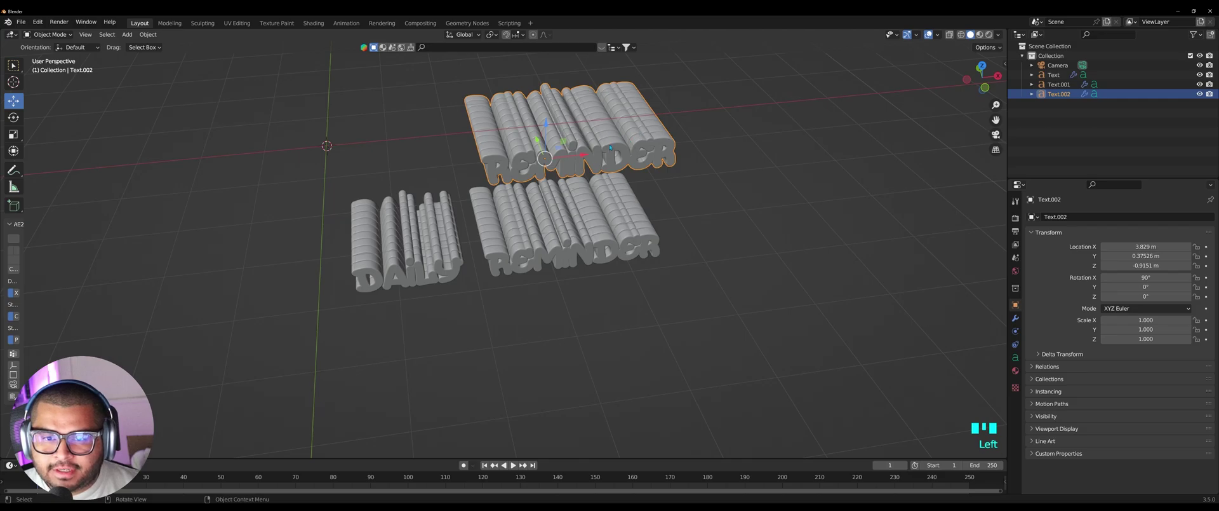
left_click_drag(1146, 277, 1099, 277)
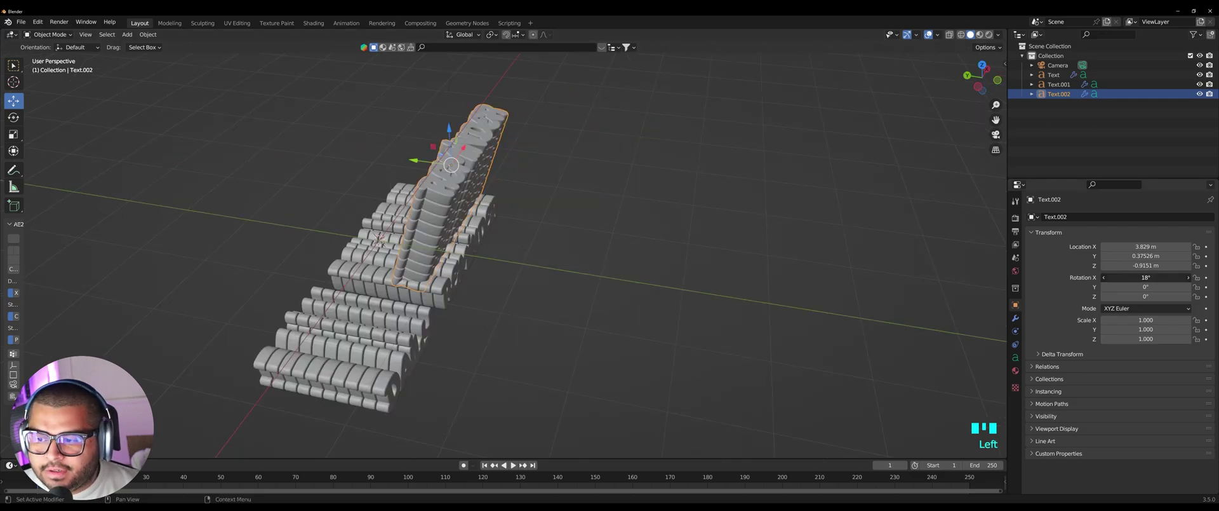
Move the tilted REMINDER copy behind the DAILY text, to about X -0.04 m, Y 1.38 m, Z 0.44 m.
middle_click_drag(635, 273, 686, 246)
left_click_drag(430, 149, 375, 131)
middle_click_drag(375, 131, 448, 219)
left_click_drag(448, 219, 444, 223)
middle_click_drag(444, 223, 493, 224)
left_click_drag(459, 211, 456, 209)
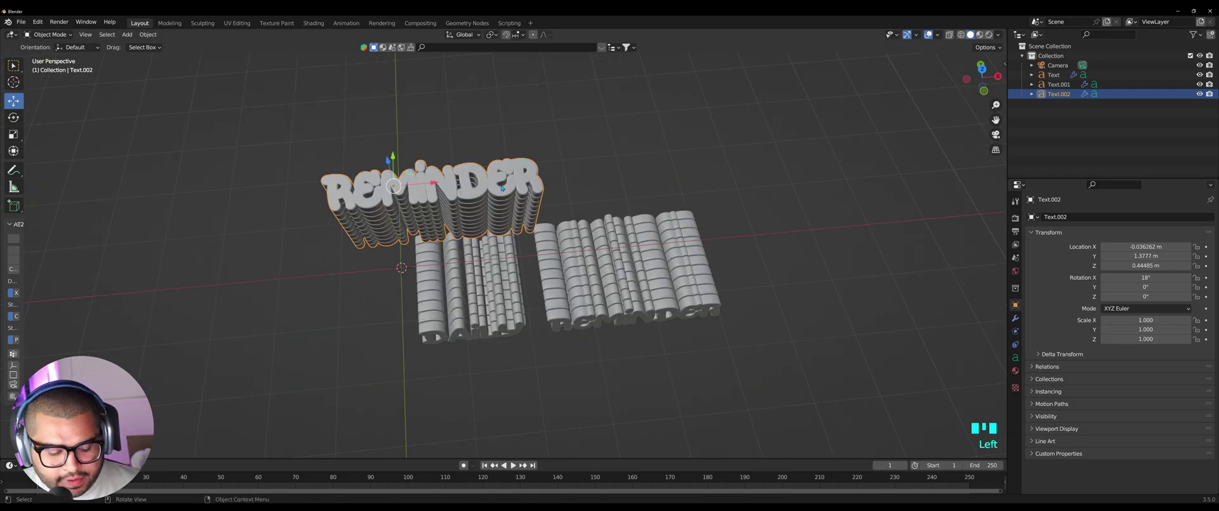
Replace the wording of the tilted REMINDER copy behind the DAILY text with STICK.
key("Tab")
key("BackSpace")
key("BackSpace")
key("BackSpace")
key("BackSpace")
key("BackSpace")
key("BackSpace")
key("BackSpace")
key("BackSpace")
key("BackSpace")
key("BackSpace")
key("BackSpace")
key("BackSpace")
key("BackSpace")
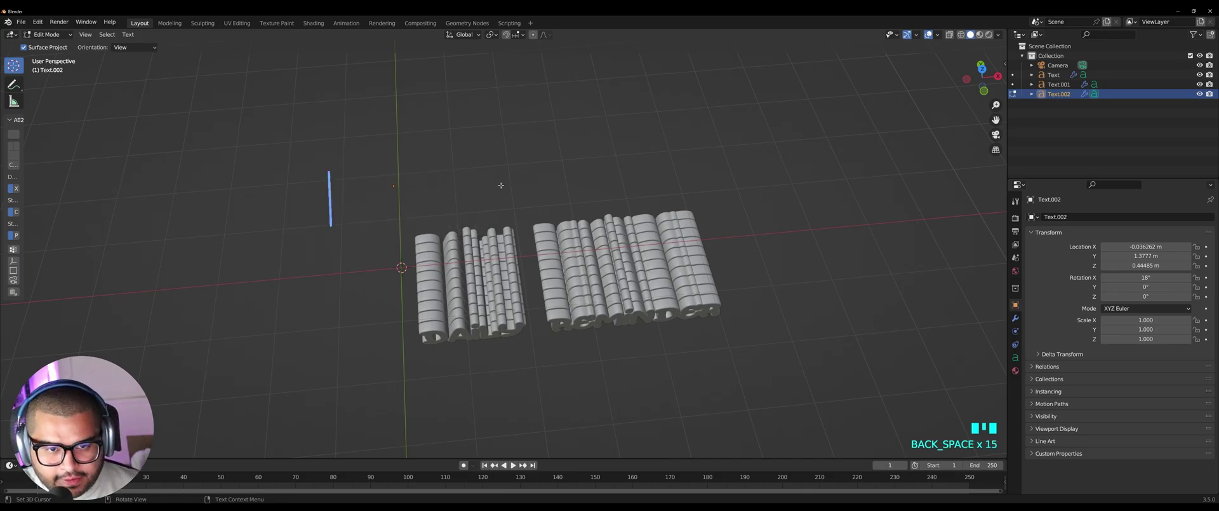
type("STICK")
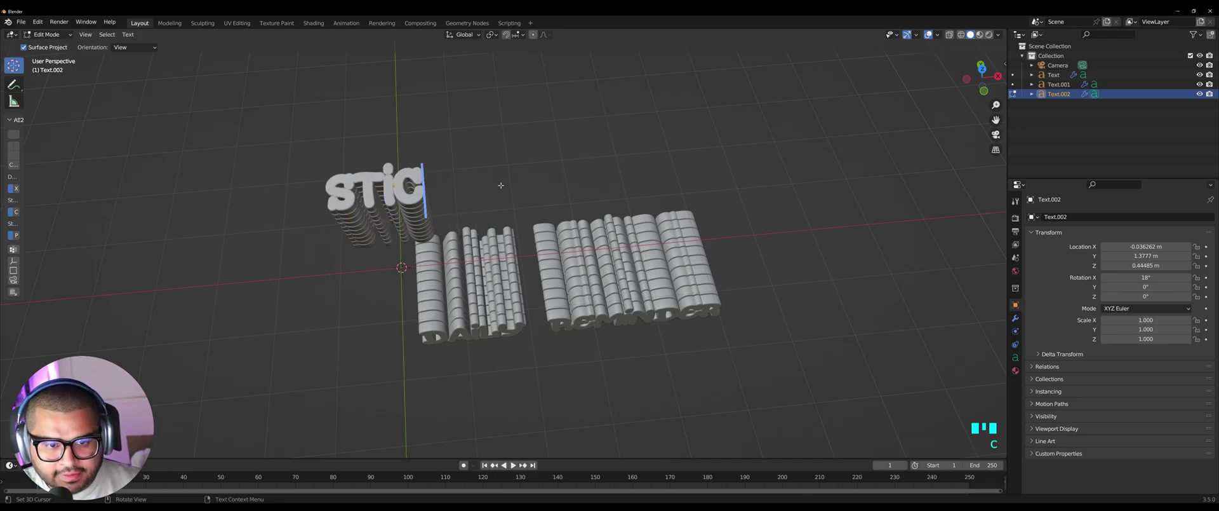
key("Tab")
Shift the STICK text along X to about 0.99 m and duplicate it along X to form a row of three.
left_click_drag(437, 184, 498, 185)
key("ctrl+c")
key("ctrl+v")
left_click_drag(491, 182, 667, 171)
key("ctrl+c")
key("ctrl+v")
left_click_drag(649, 165, 791, 164)
middle_click_drag(791, 164, 593, 195)
left_click(592, 196)
left_click_drag(648, 177, 642, 178)
Duplicate the first STICK of the row and move the copy behind it along Y to about 3.25 m.
left_click(649, 337)
left_click(724, 273)
middle_click_drag(724, 272, 826, 305)
left_click(449, 190)
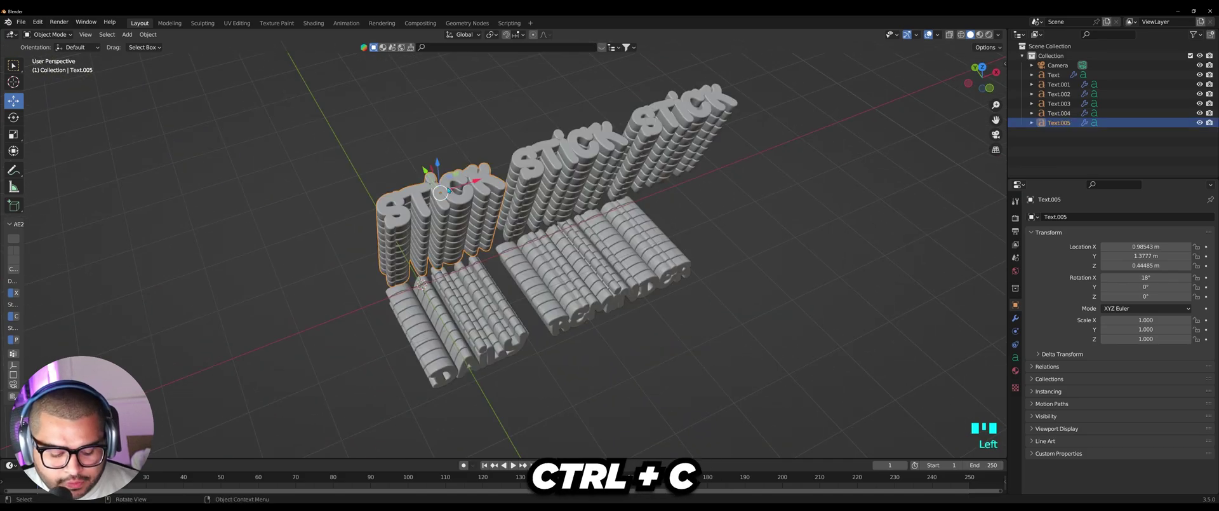
key("ctrl+v")
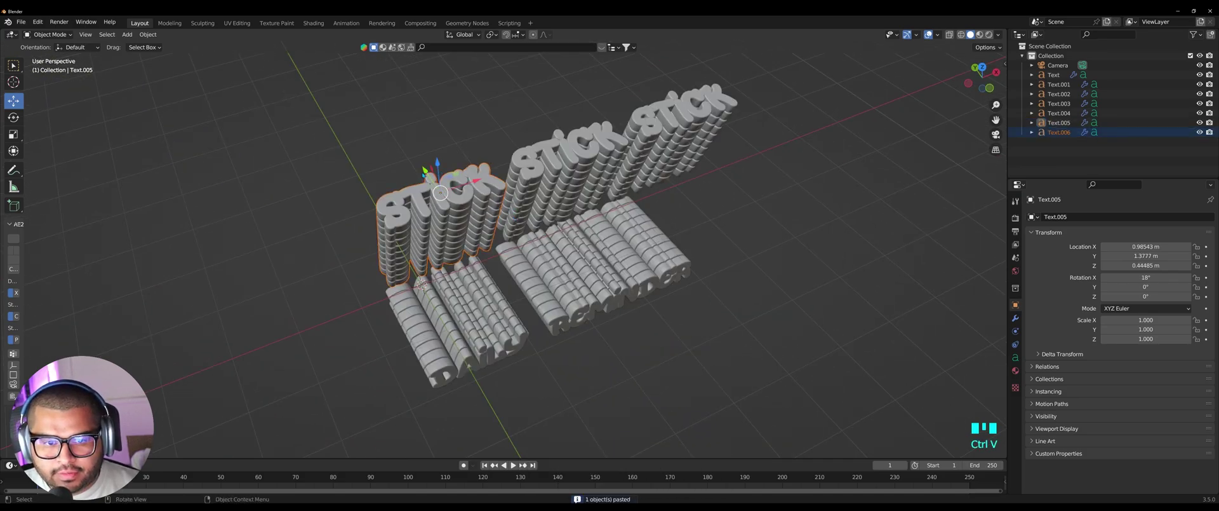
left_click_drag(440, 192, 400, 133)
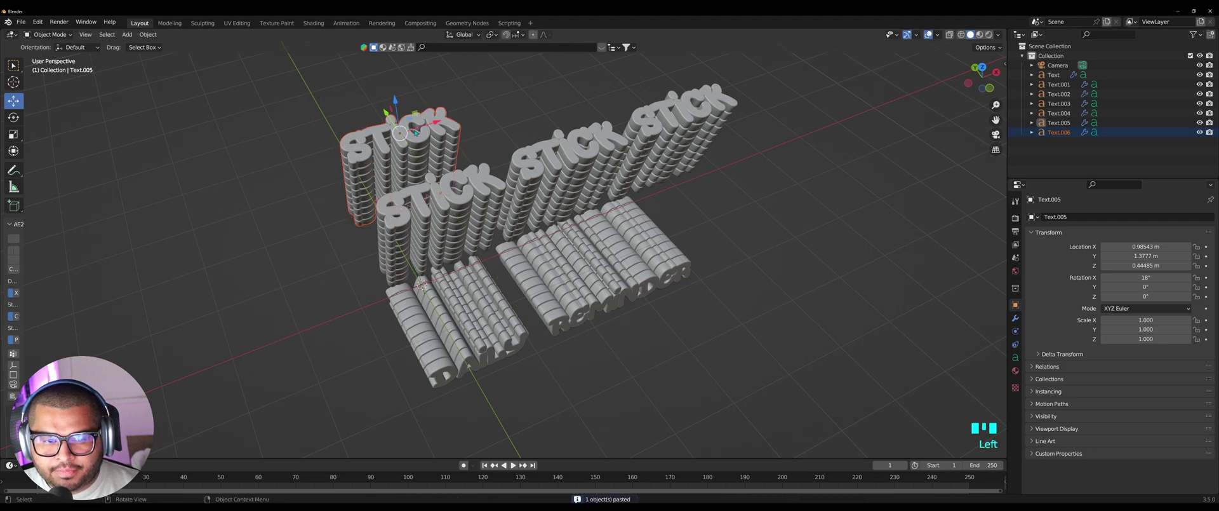
Set the X rotation of the STICK copy behind the row to 0°.
left_click(400, 132)
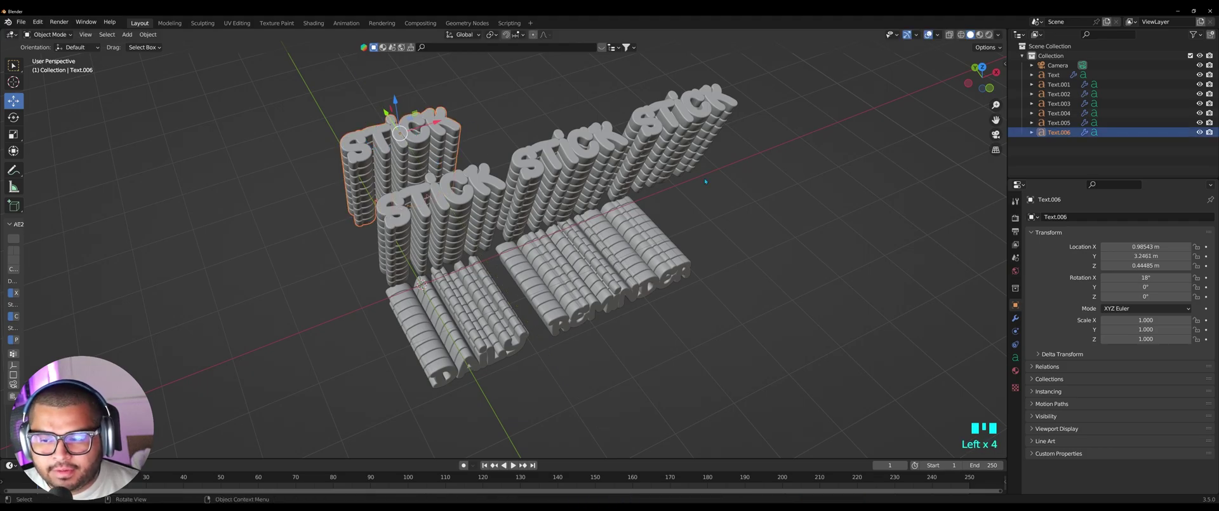
left_click(1156, 277)
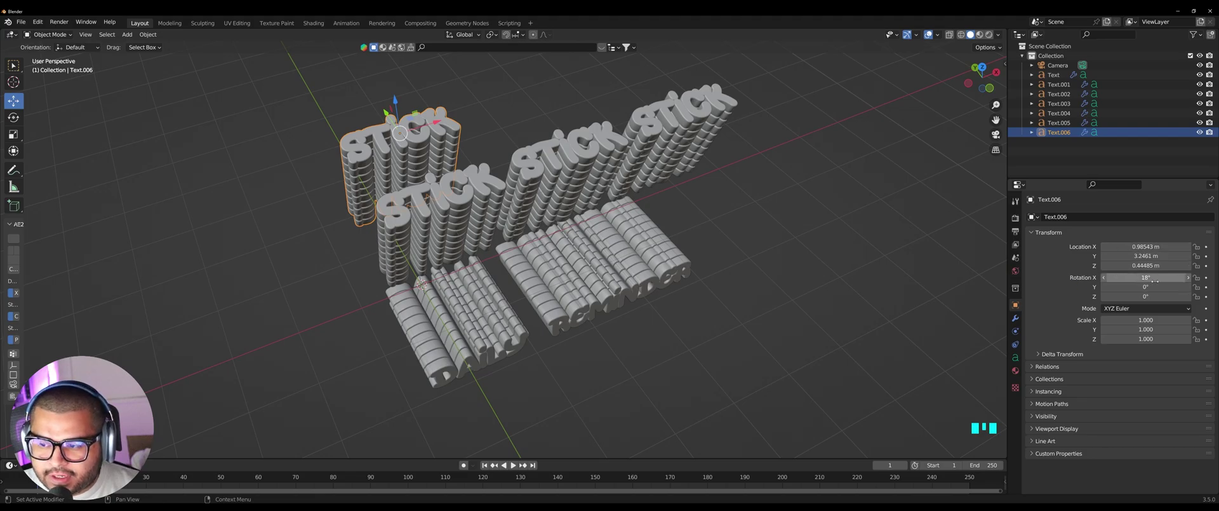
type("0")
key("Return")
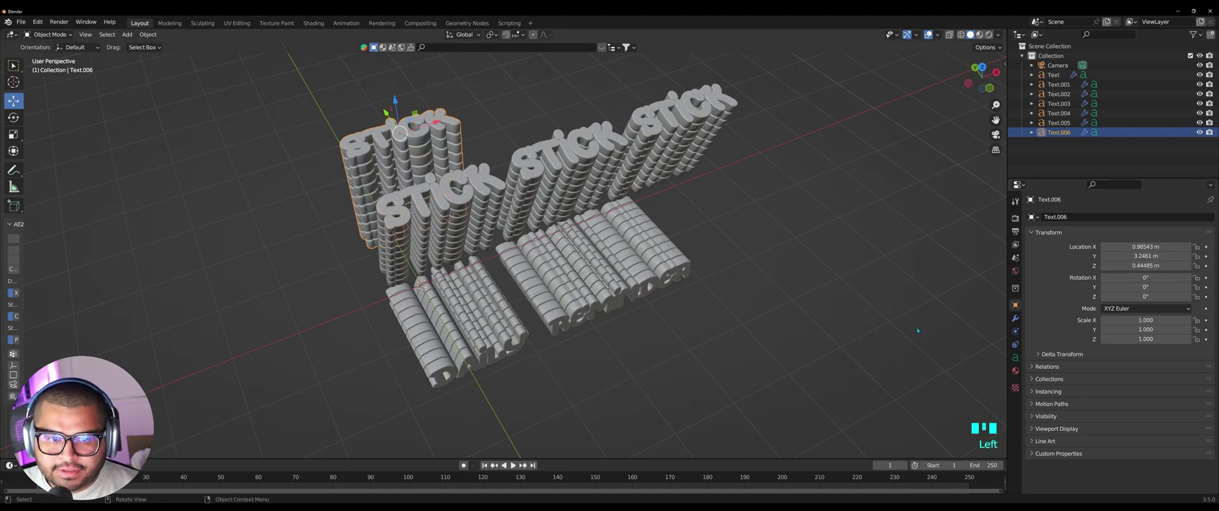
Replace the wording of the upright STICK copy with TO.
middle_click_drag(635, 247, 666, 230)
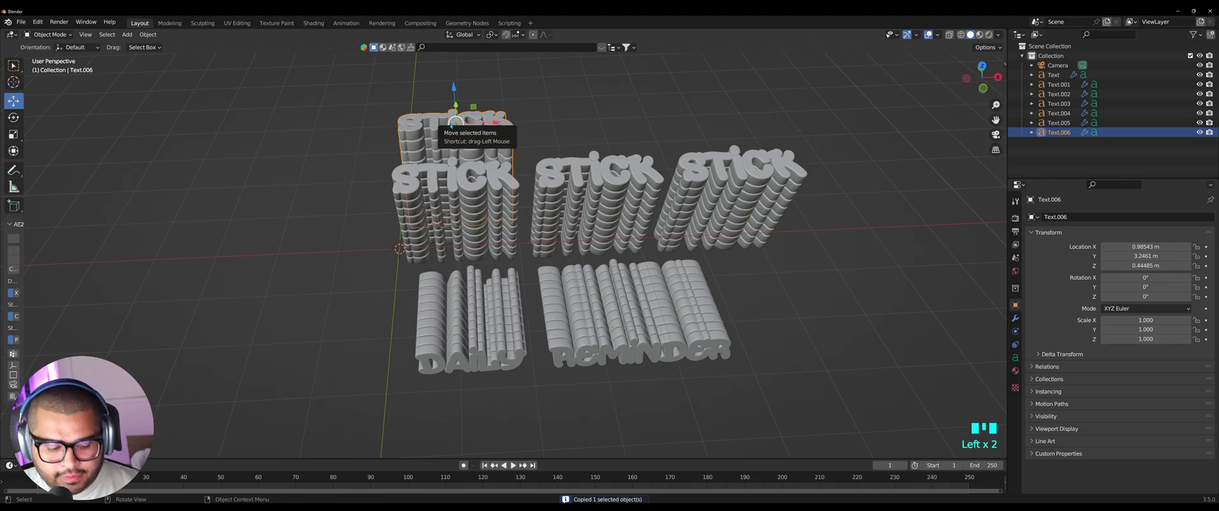
key("Tab")
key("BackSpace")
key("BackSpace")
key("BackSpace")
key("BackSpace")
key("BackSpace")
key("BackSpace")
key("BackSpace")
key("BackSpace")
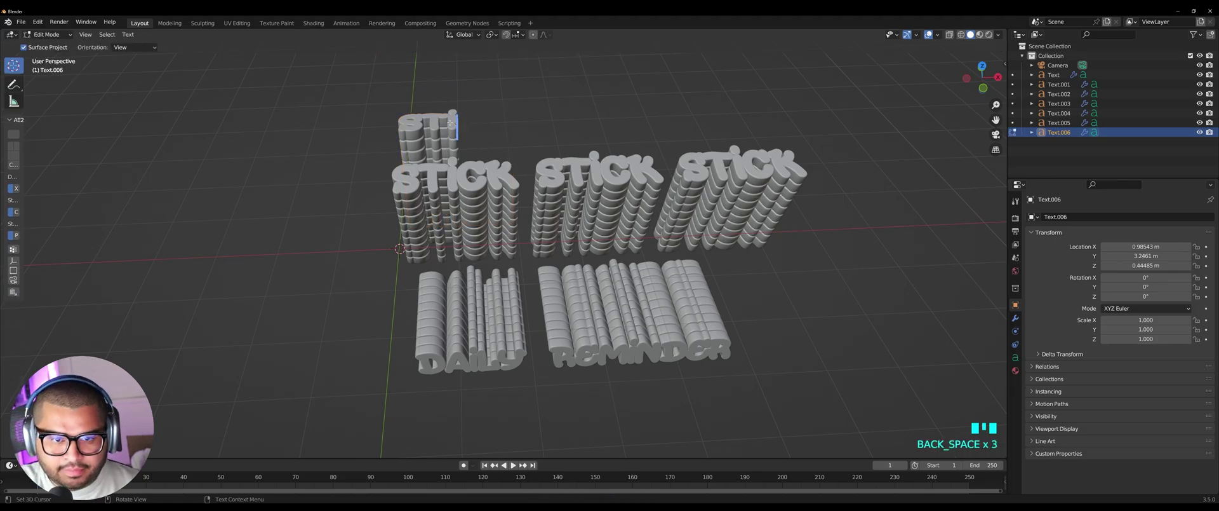
type("T")
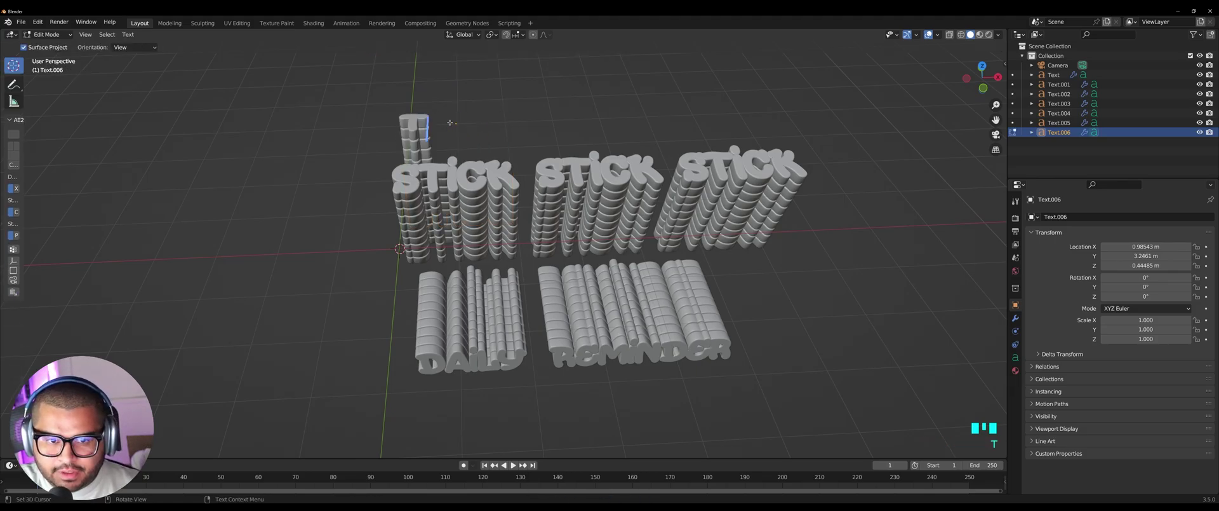
type("O")
key("Return")
key("BackSpace")
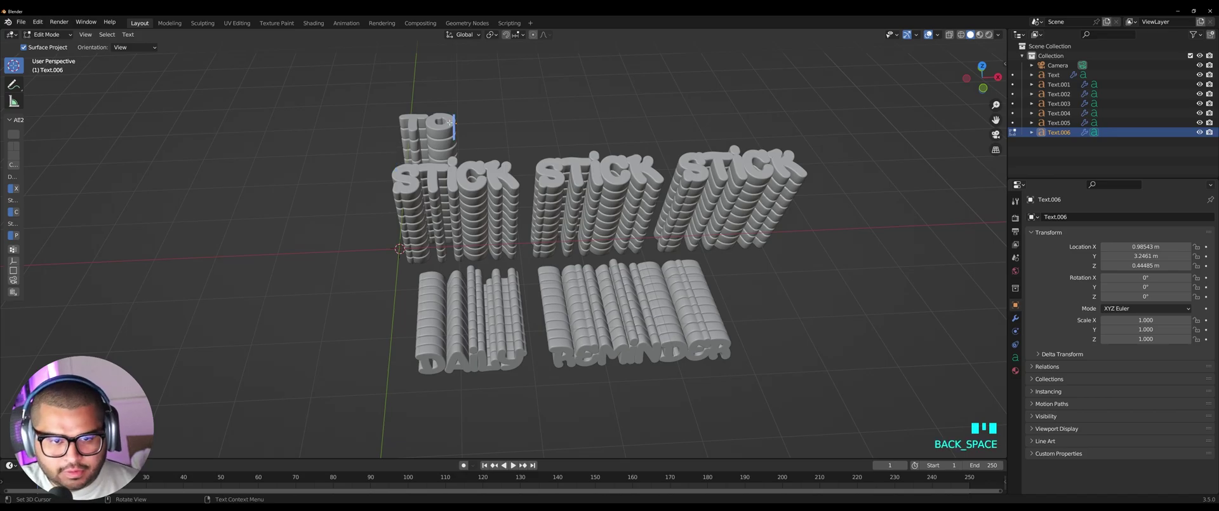
key("Tab")
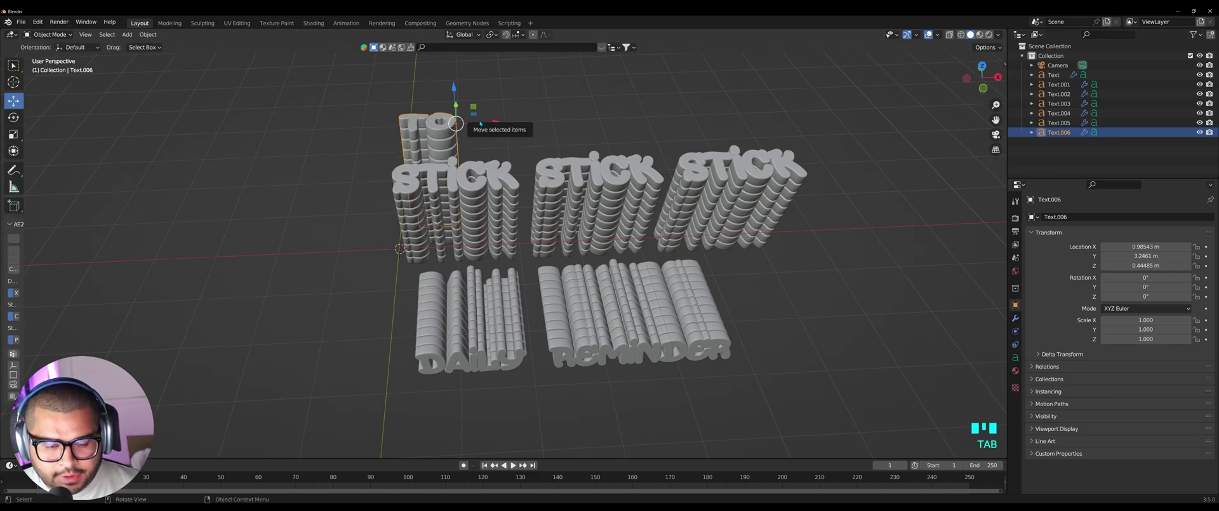
Duplicate the TO text three times along X to form a row of four.
key("ctrl+c")
key("ctrl+v")
left_click_drag(494, 122, 733, 120)
key("ctrl+c")
key("ctrl+v")
key("ctrl+c")
key("ctrl+v")
Duplicate the first TO text and move the copy behind the row along Y to about 4.82 m.
middle_click_drag(733, 121, 411, 252)
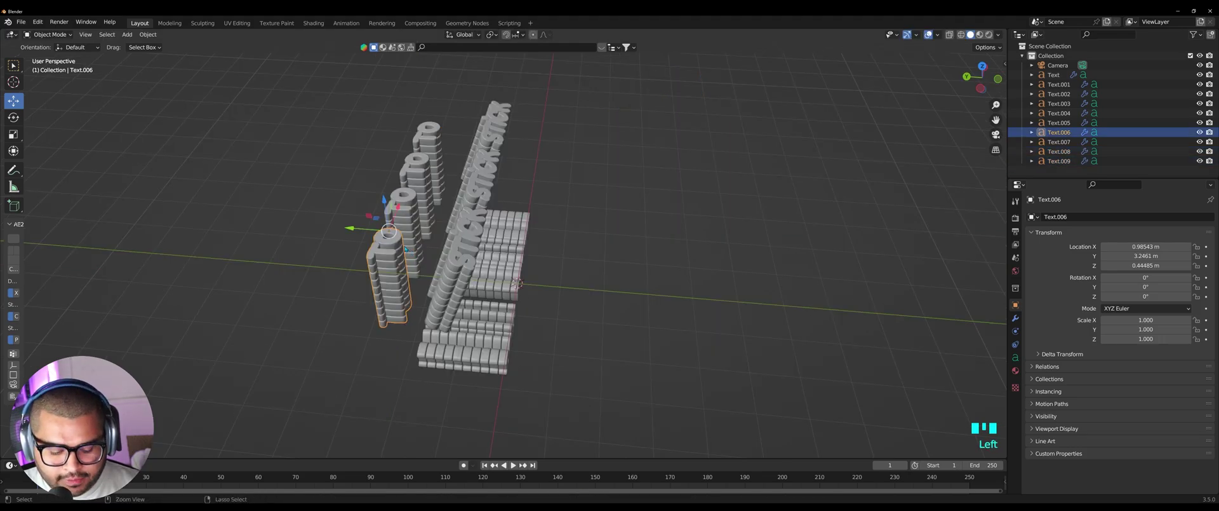
key("ctrl+v")
left_click_drag(350, 228, 278, 227)
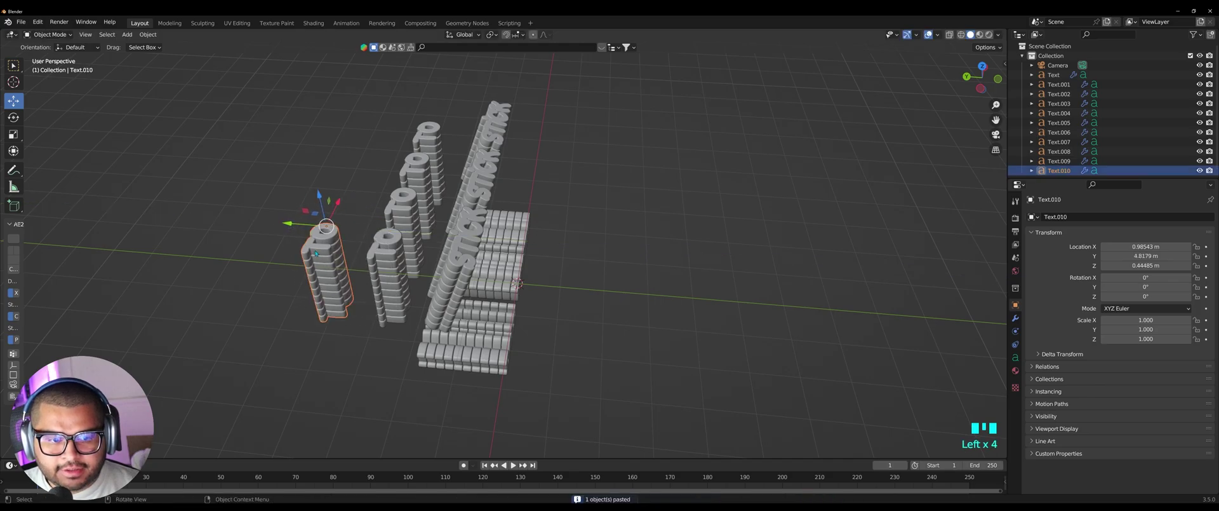
Replace the wording of the rearmost TO copy with THE.
middle_click_drag(315, 250, 413, 254)
middle_click_drag(412, 254, 458, 265, "shift")
key("Tab")
key("BackSpace")
key("BackSpace")
key("BackSpace")
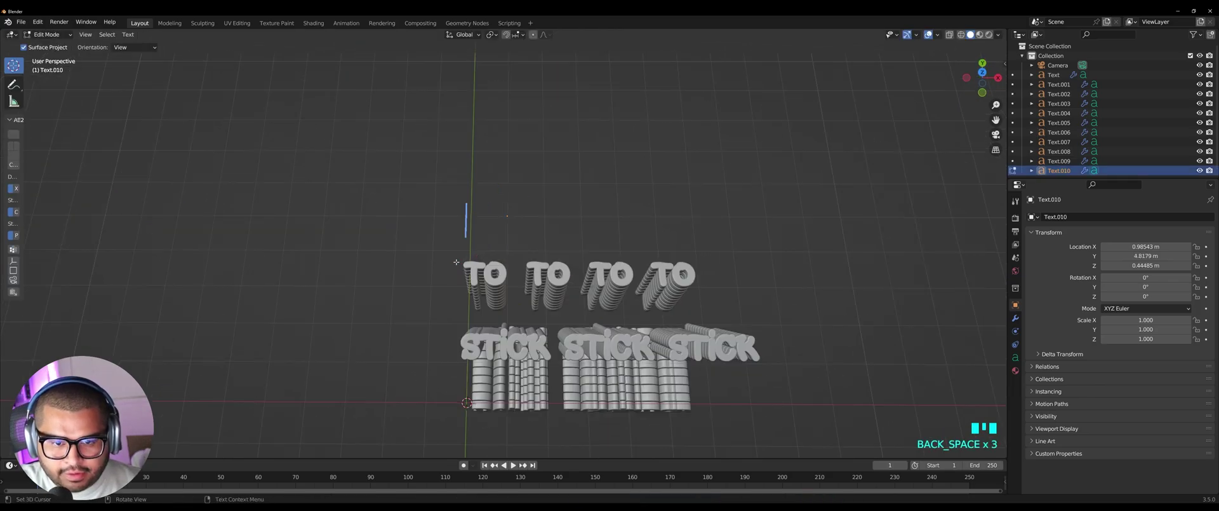
type("THE")
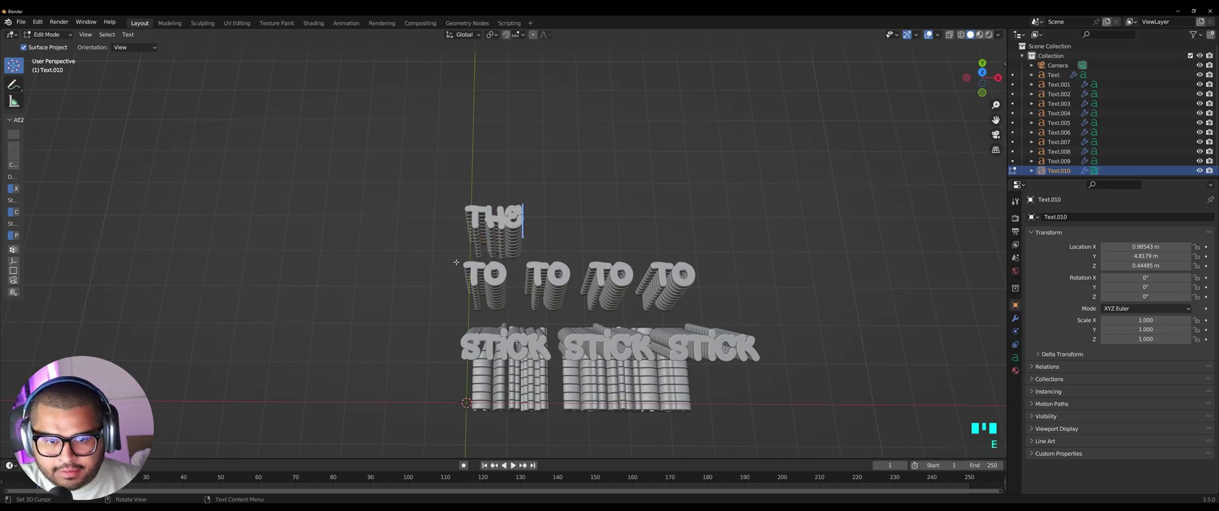
key("Tab")
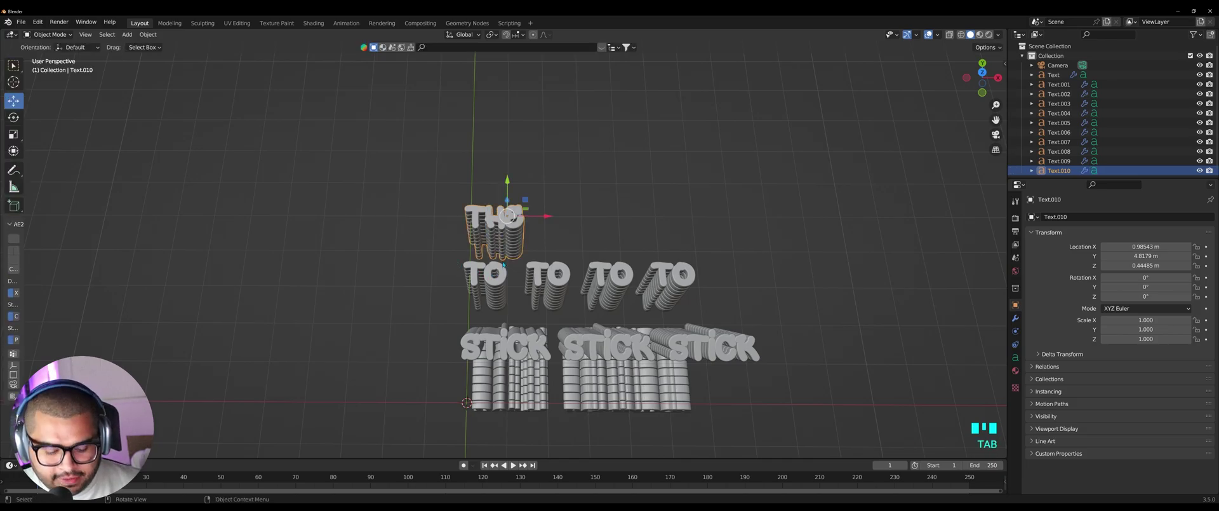
Duplicate the THE text twice along X to form a row of three.
key("ctrl+c")
key("ctrl+v")
left_click_drag(548, 216, 698, 220)
key("ctrl+c")
key("ctrl+v")
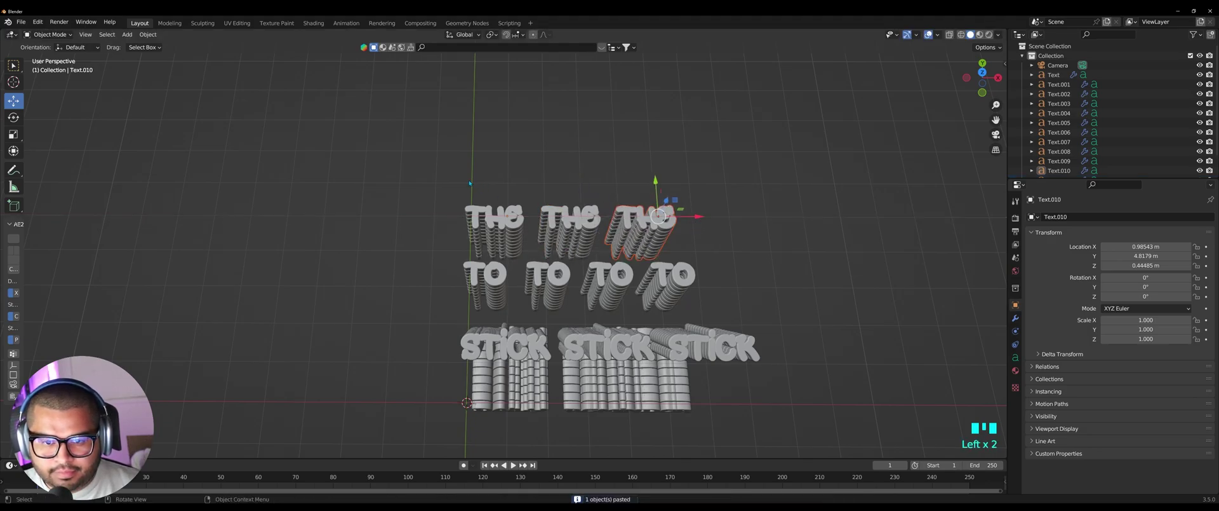
Duplicate the first THE text and move the copy behind its row along Y to about 6.10 m.
middle_click_drag(508, 248, 528, 216)
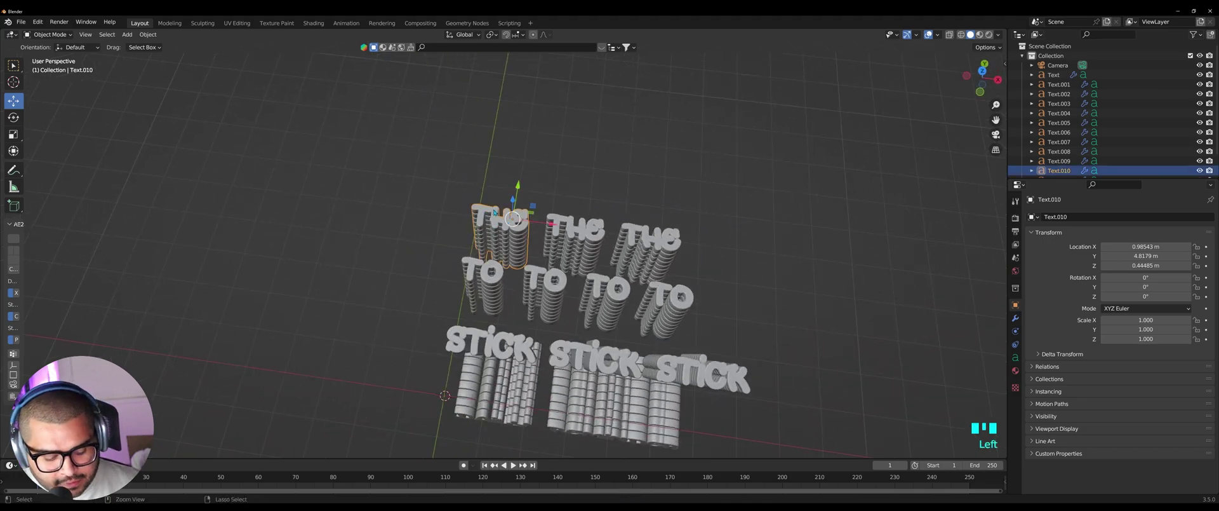
key("ctrl+v")
left_click_drag(518, 185, 527, 144)
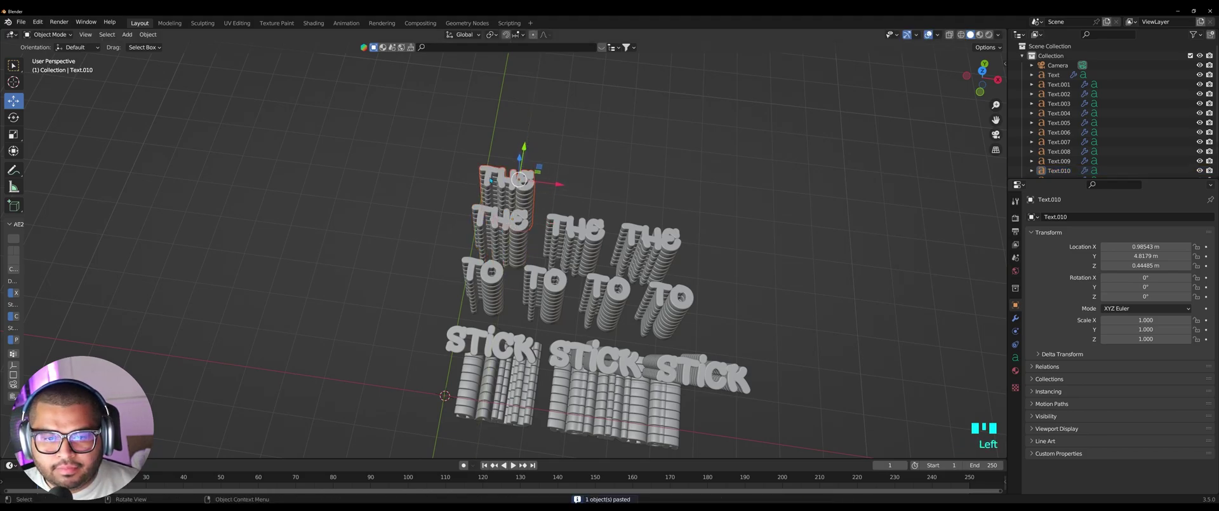
key("Tab")
left_click(512, 181)
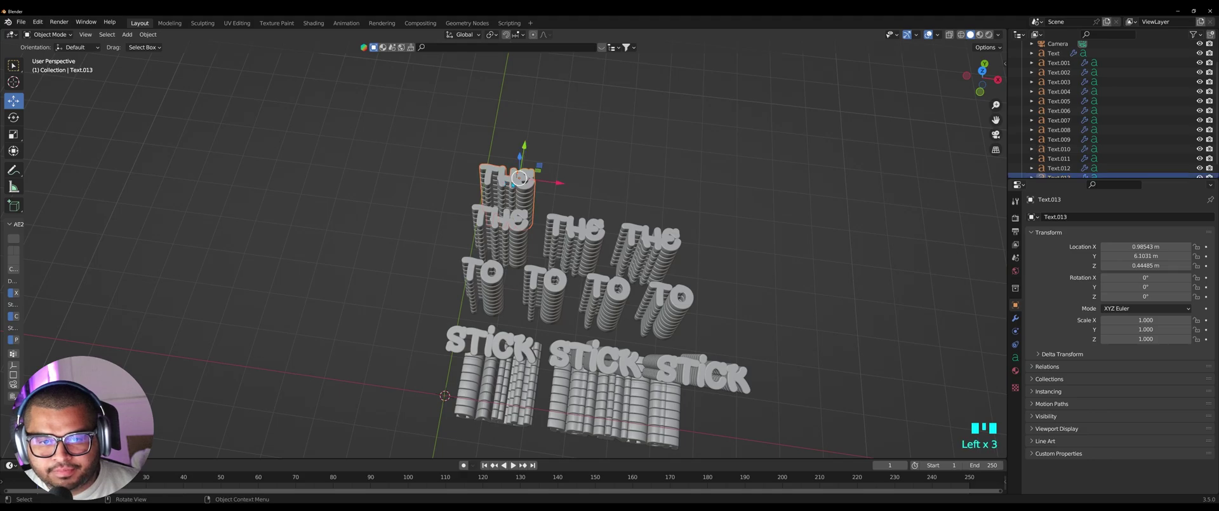
Replace the wording of the rearmost THE copy with VISION.
key("Tab")
key("BackSpace")
key("BackSpace")
key("BackSpace")
key("BackSpace")
key("BackSpace")
key("BackSpace")
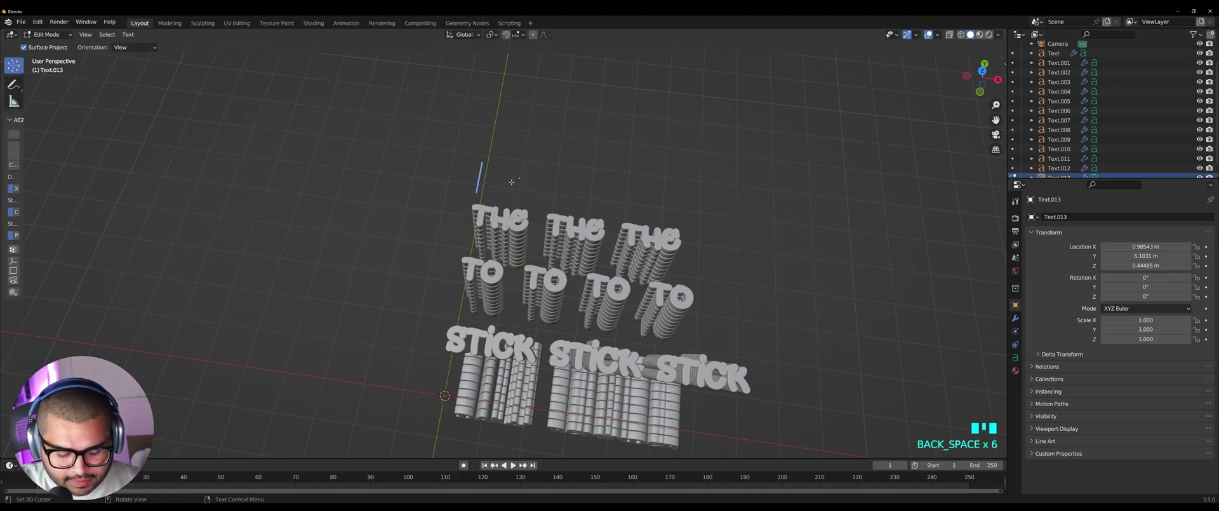
type("Uiso")
key("BackSpace")
type("ion")
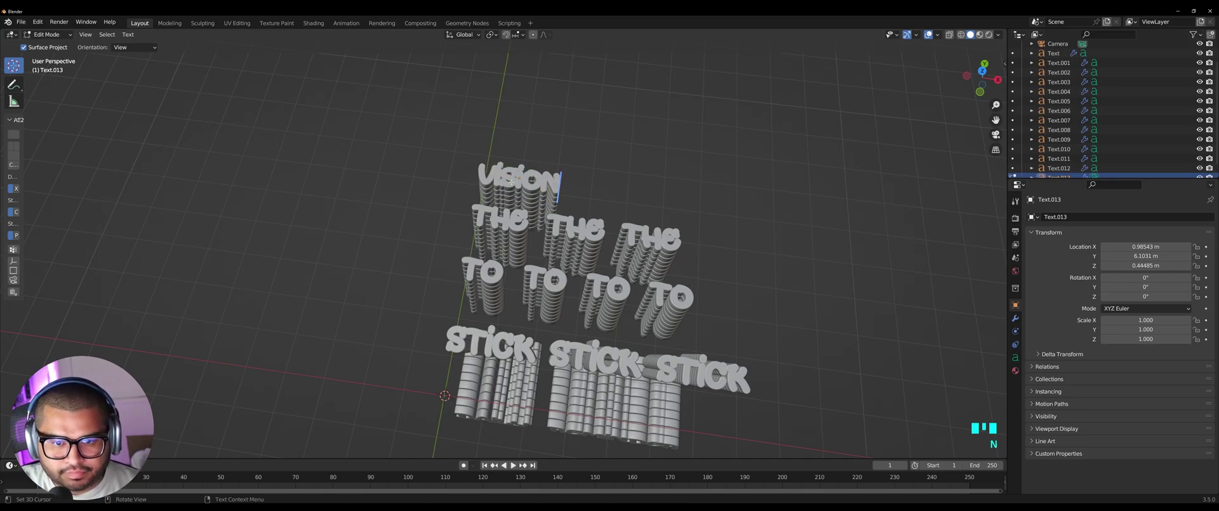
key("Tab")
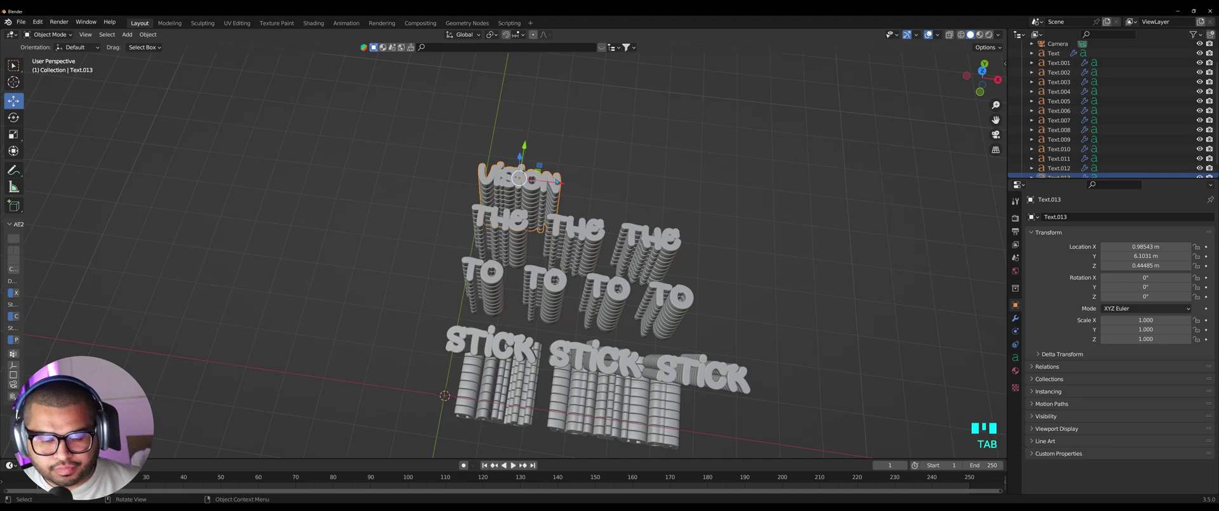
Duplicate the VISION text twice along X to form a row of three.
key("ctrl+c")
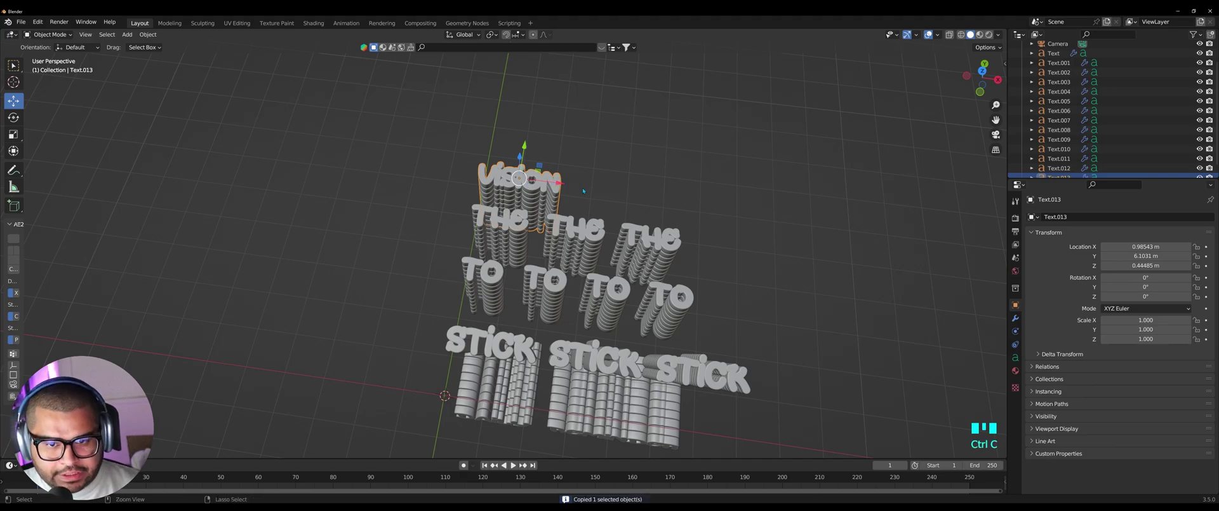
key("ctrl+v")
key("g")
left_click(669, 197)
key("ctrl+c")
key("ctrl+v")
left_click_drag(645, 197, 740, 204)
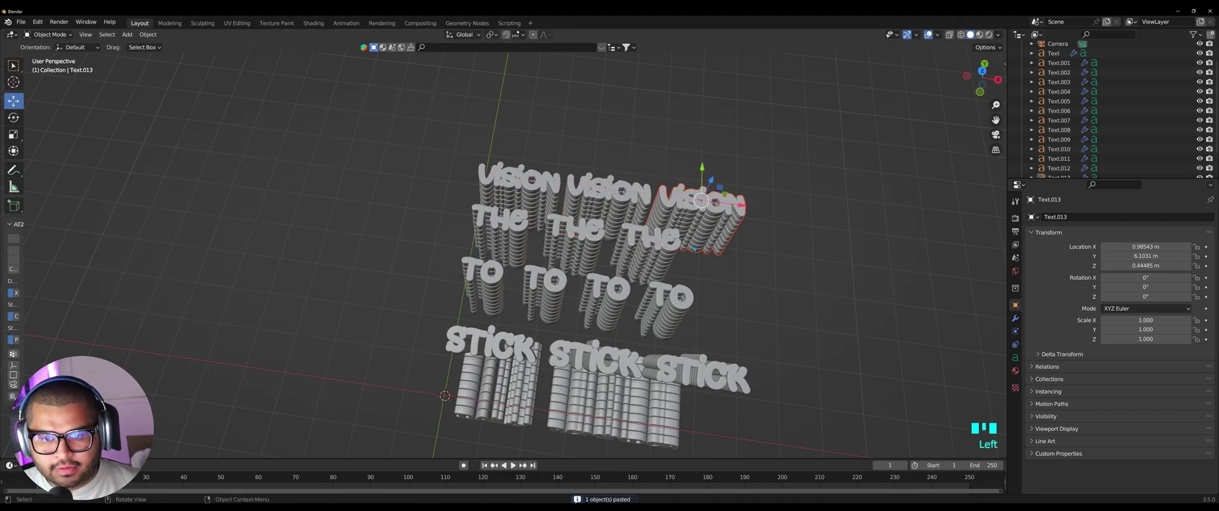
Shift the THE copies along X to adjust the spacing within their row.
left_click(495, 219)
left_click(647, 251)
left_click_drag(664, 238, 633, 235)
left_click(588, 229)
left_click(776, 312)
mouse_move(777, 314)
middle_mouse_down()
mouse_move(786, 339)
mouse_move(824, 269)
mouse_move(885, 280)
mouse_move(903, 297)
mouse_move(781, 227)
mouse_move(822, 316)
mouse_move(770, 357)
mouse_move(781, 280)
mouse_move(781, 354)
mouse_move(780, 321)
middle_mouse_up()
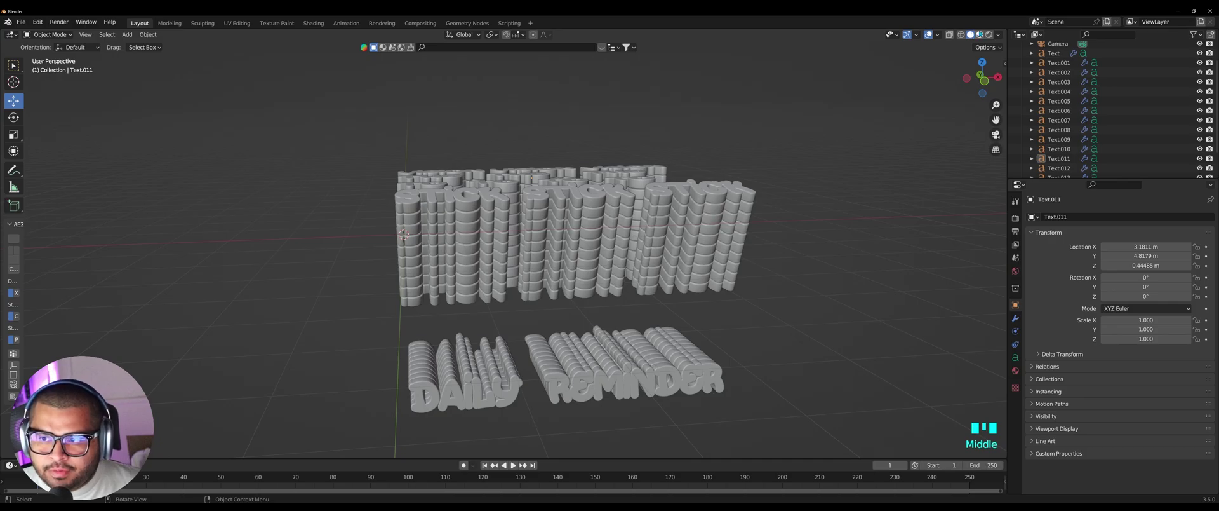
Switch the viewport to material preview shading and add a new material to the DAILY text.
left_click(980, 34)
left_click(468, 337)
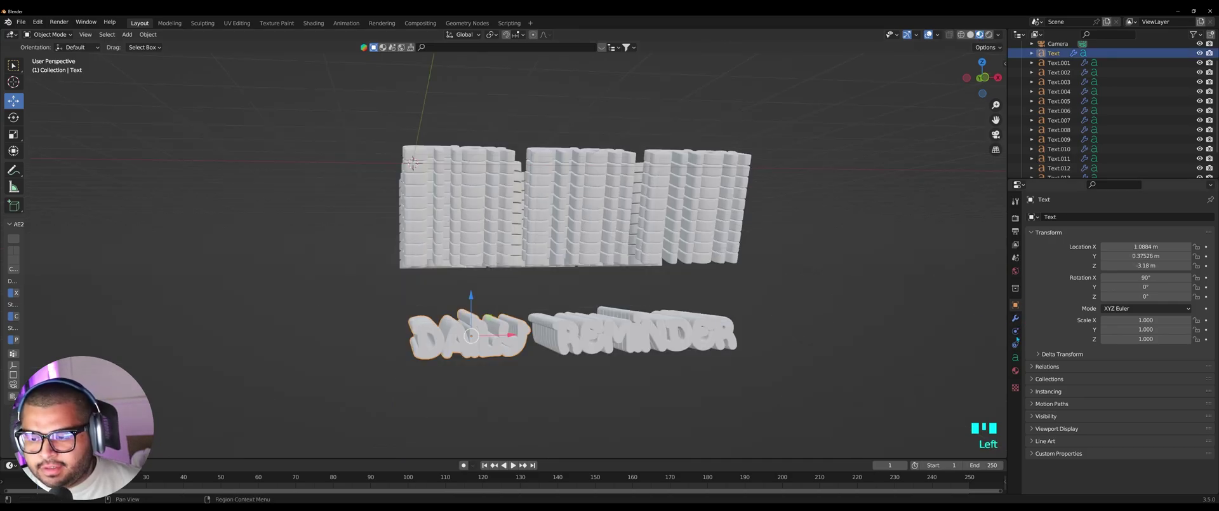
left_click(1015, 370)
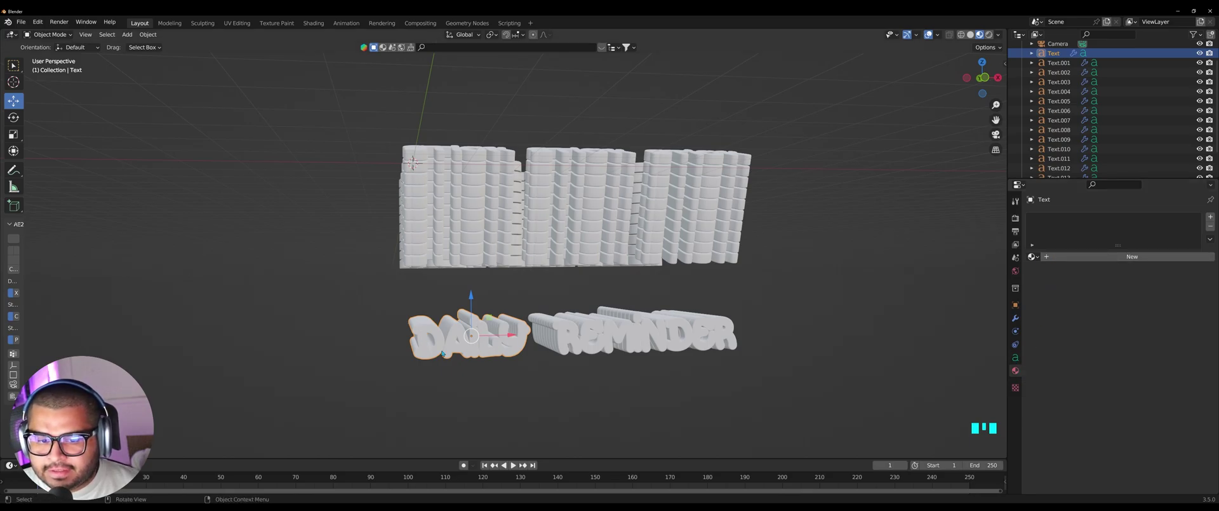
left_click(1103, 257)
scroll(1133, 319, "down", 3)
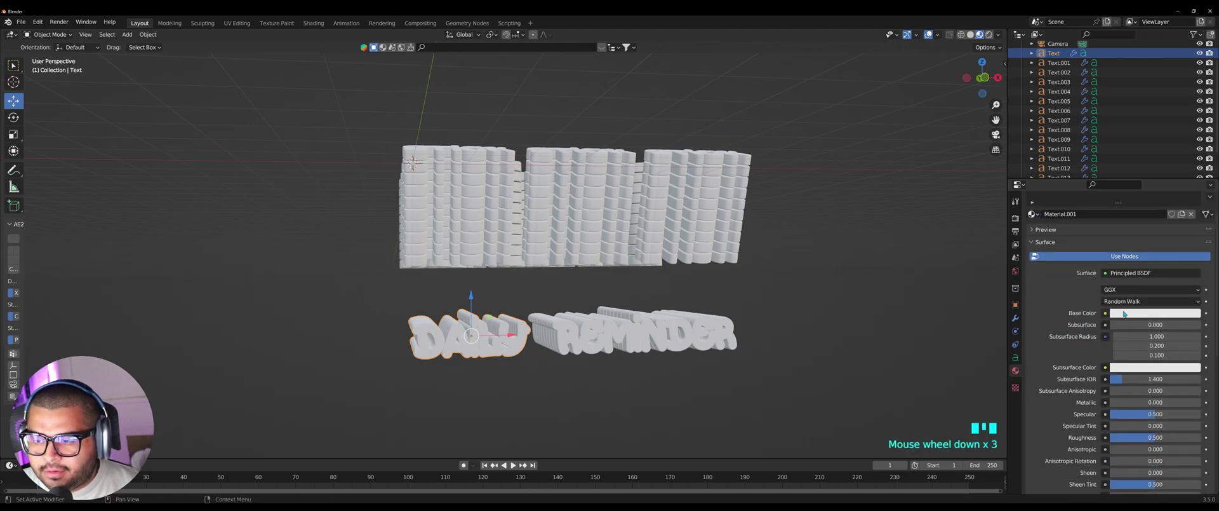
Set the DAILY material's base color to blue (red 0.094, green 0.340, blue 1.000) and its Metallic value to about 0.845.
left_click(1124, 312)
left_click_drag(1194, 182, 1193, 176)
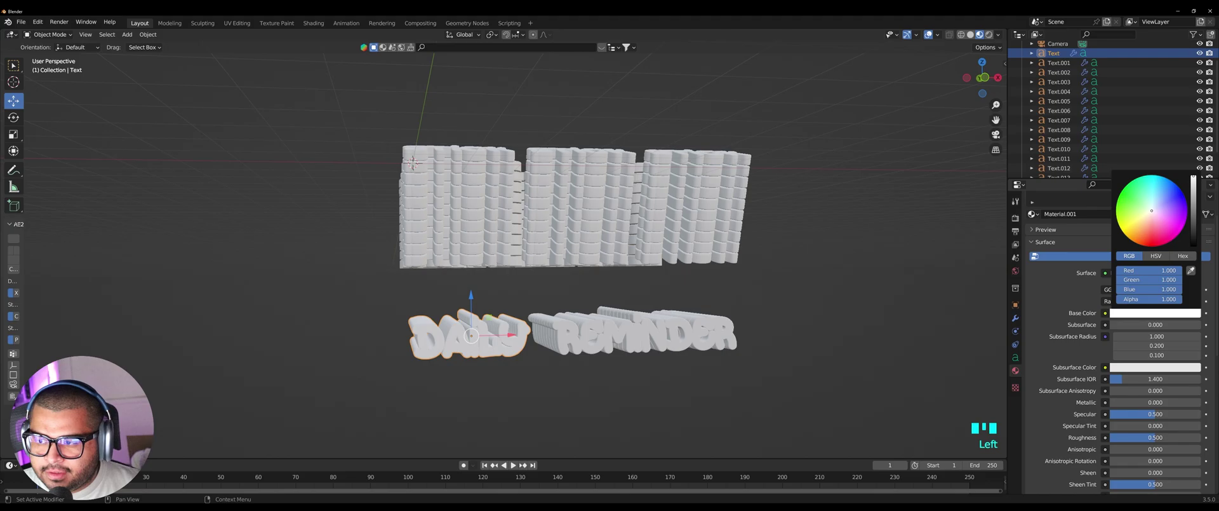
left_click_drag(1155, 214, 1166, 189)
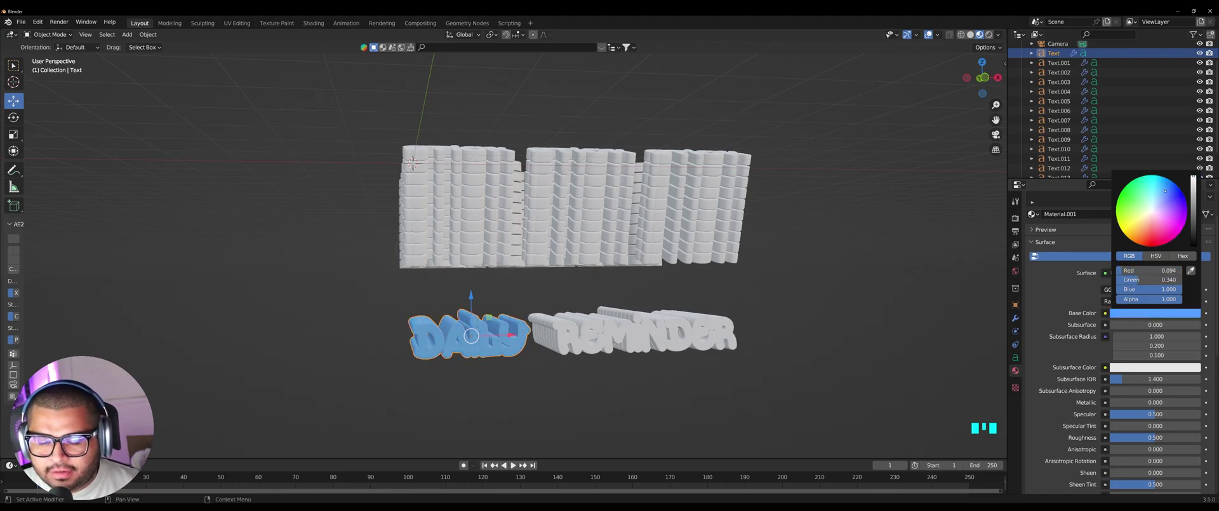
scroll(1078, 379, "down", 4)
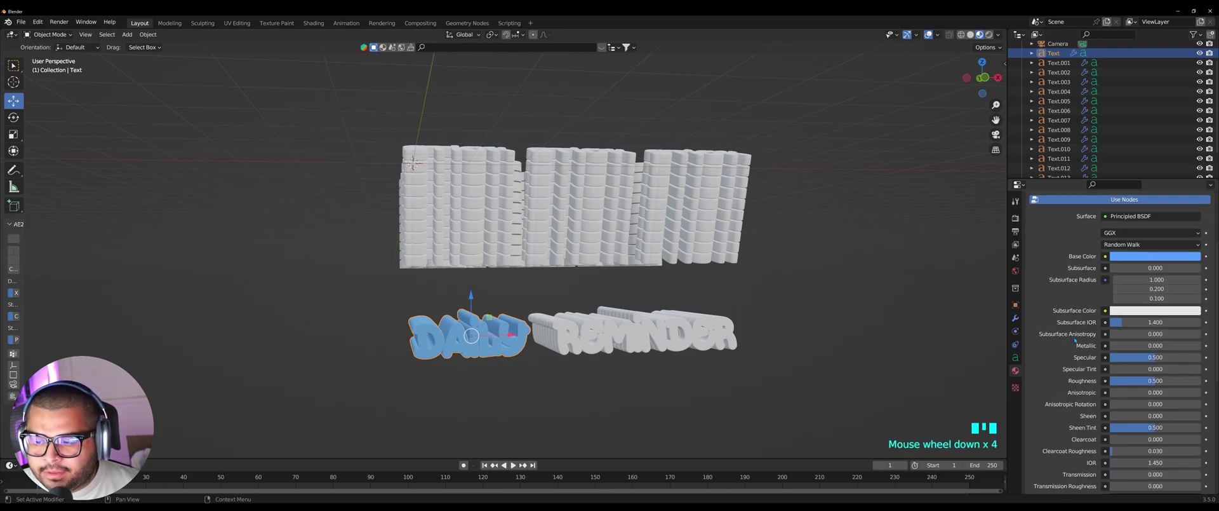
left_click_drag(1121, 346, 1199, 345)
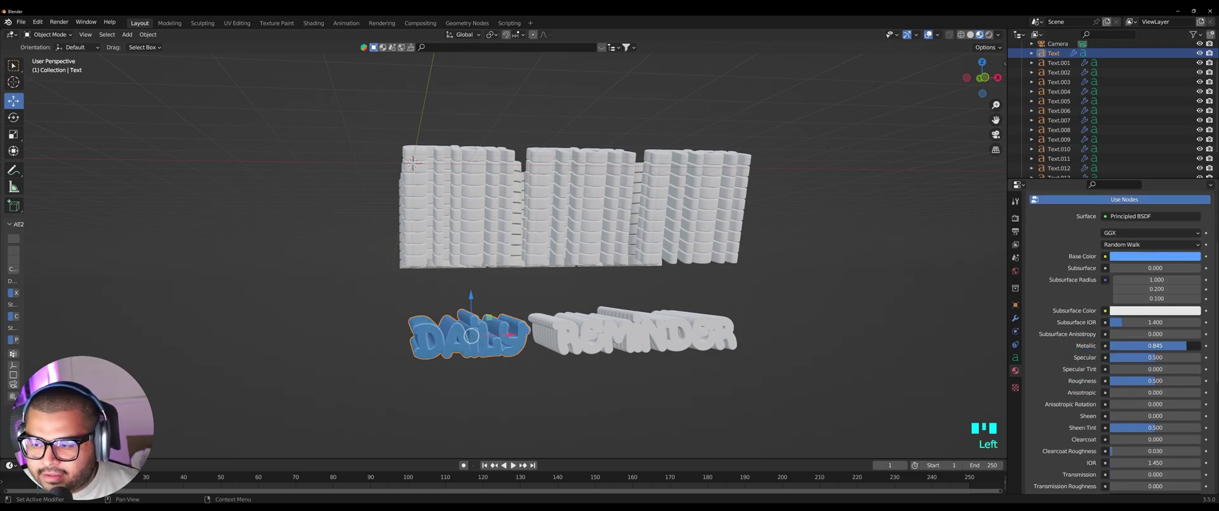
Set the DAILY material's Roughness to 0.15.
scroll(1063, 368, "down", 4)
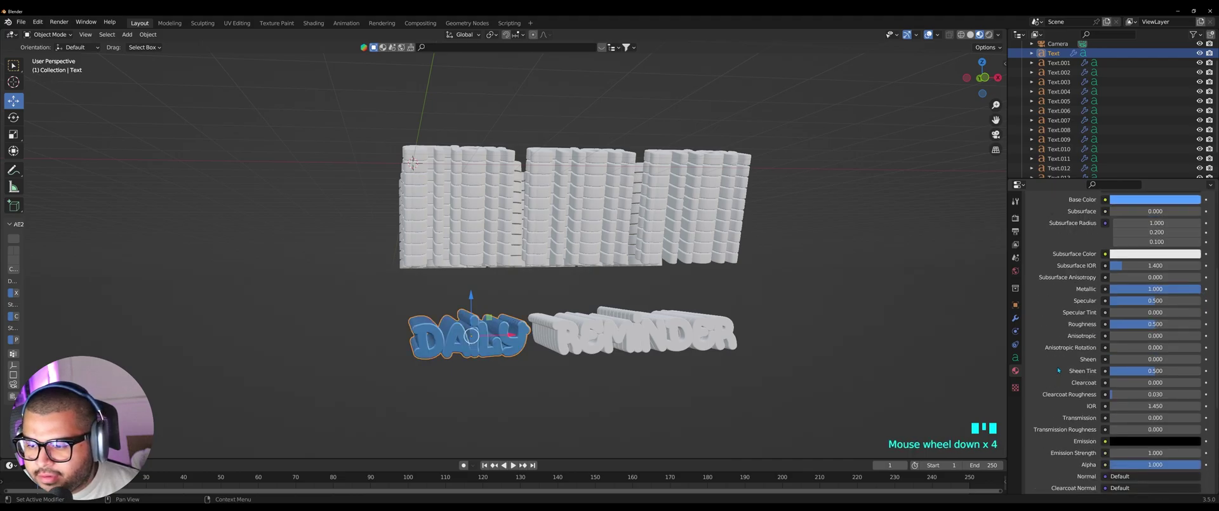
left_click(1156, 324)
type("0.15")
key("Return")
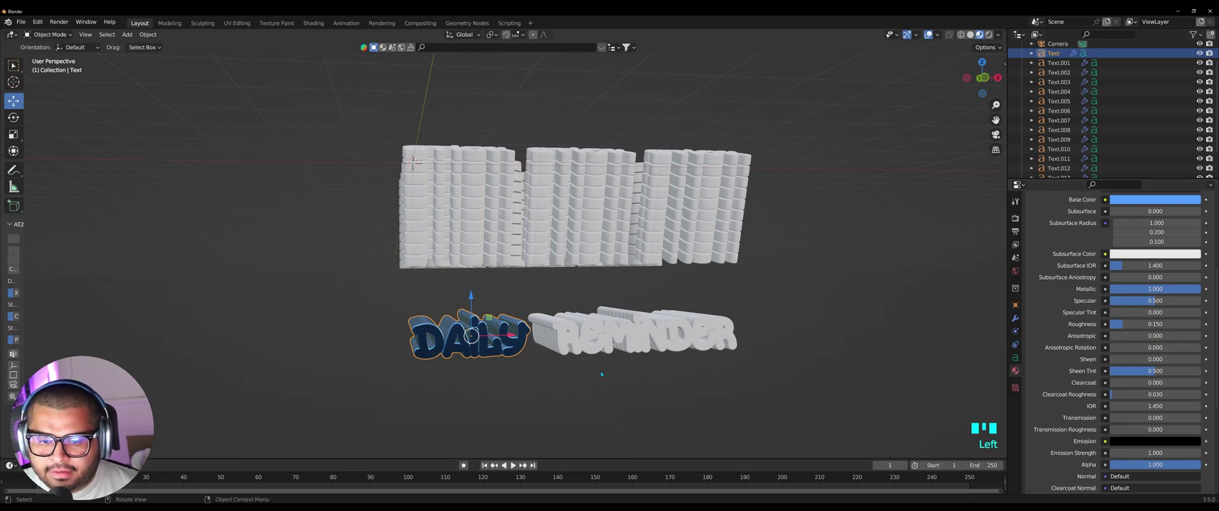
Add a new material to the REMINDER text and set its base color to green (red 0.011, green 1.000, blue 0.012).
left_click(607, 340)
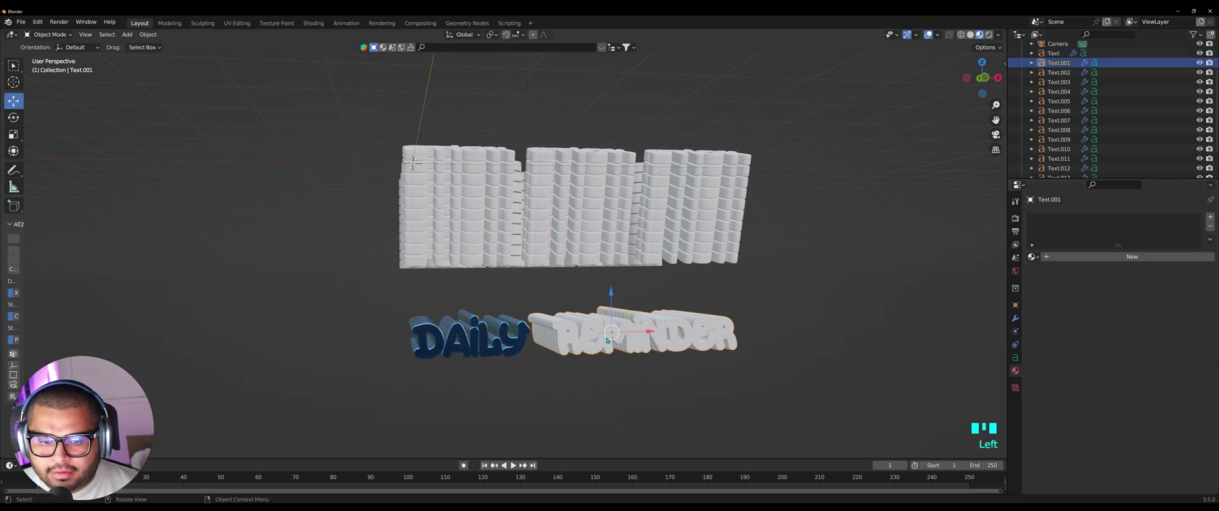
left_click(1093, 255)
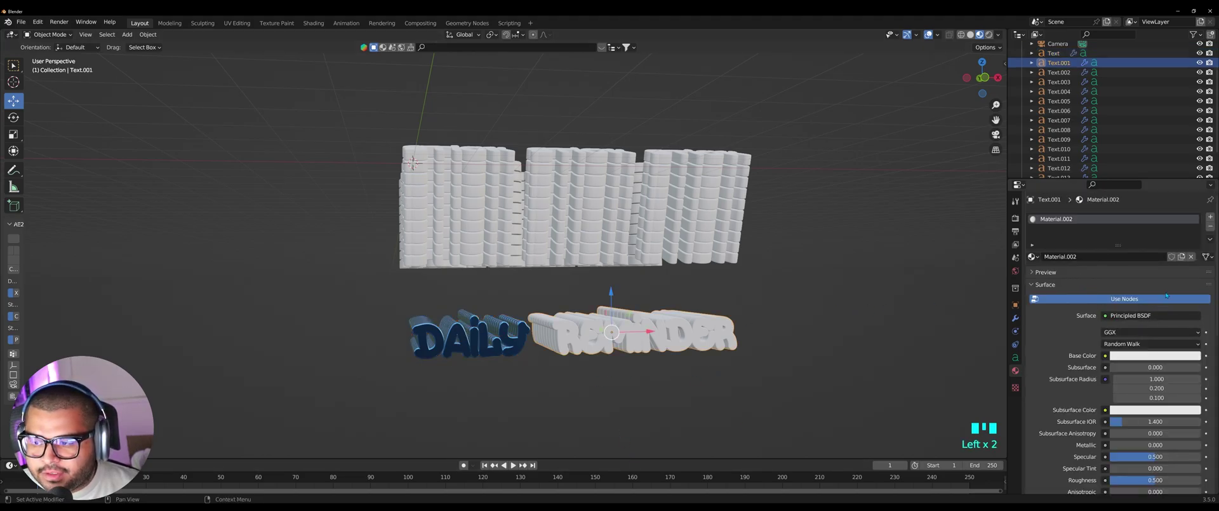
left_click(1162, 355)
mouse_move(1196, 228)
left_mouse_down()
mouse_move(1194, 218)
mouse_move(1151, 255)
mouse_move(1125, 237)
left_mouse_up()
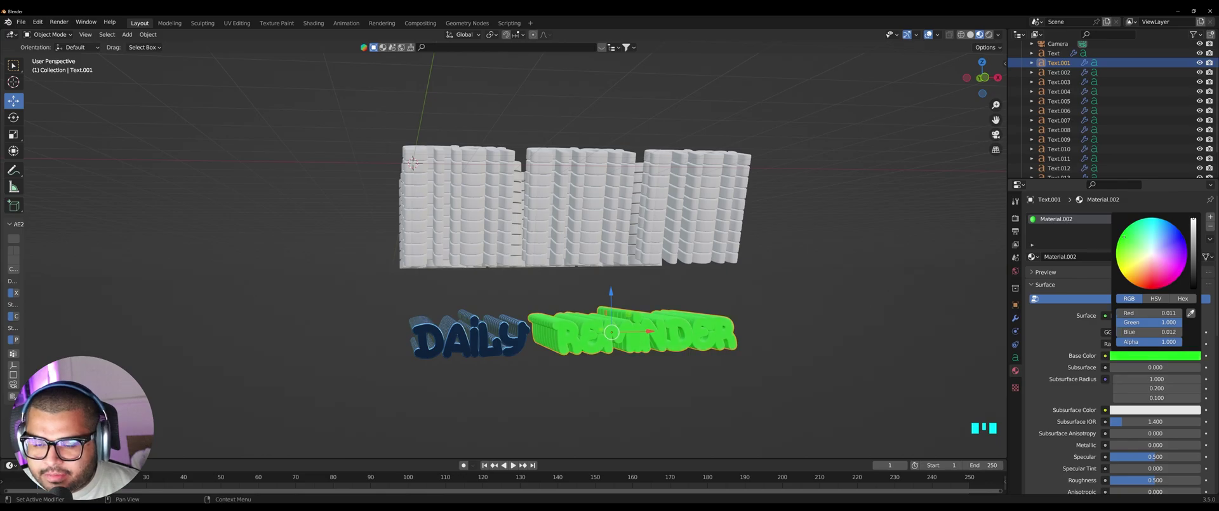
left_click(1092, 383)
scroll(1066, 379, "down", 3)
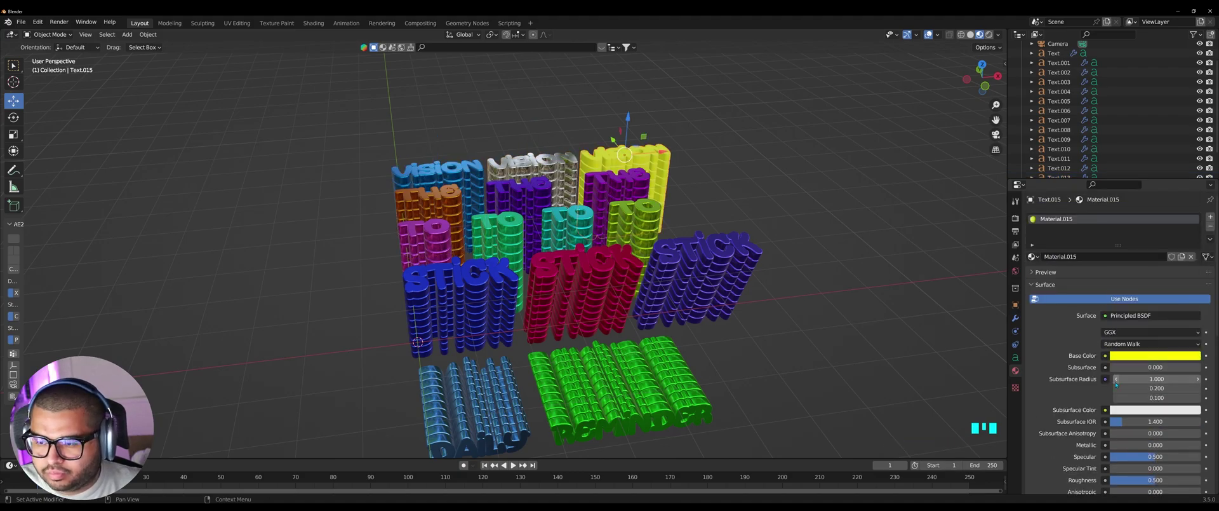
Select the camera and move it along X to about 2.69 m.
scroll(684, 360, "down", 5)
middle_click_drag(684, 361, 660, 356)
left_click(612, 212)
left_click_drag(690, 215, 590, 212)
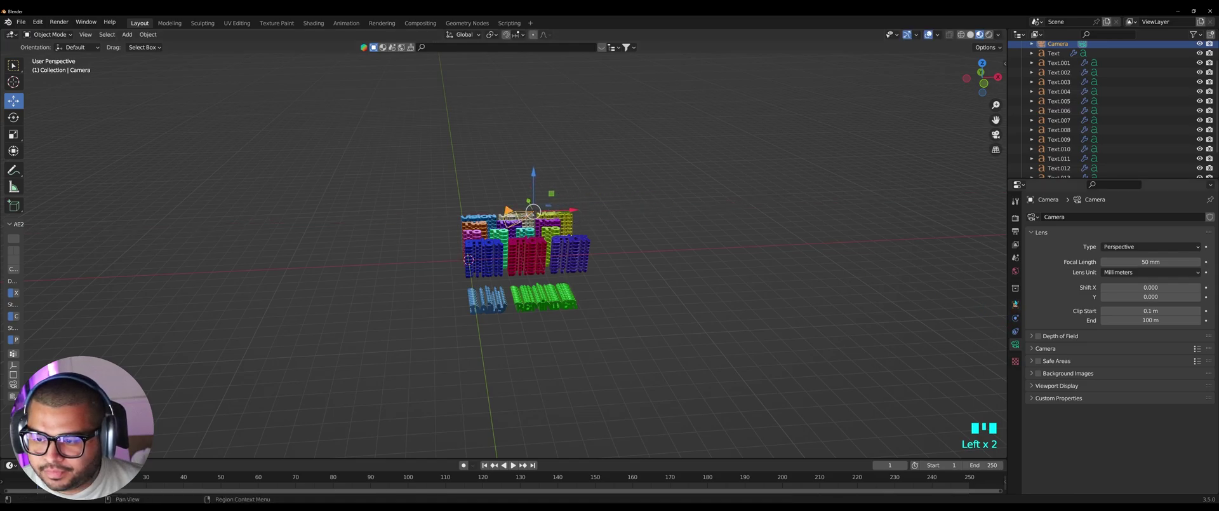
Set the camera's X rotation to 90° and its Z rotation to 0°.
left_click(1016, 305)
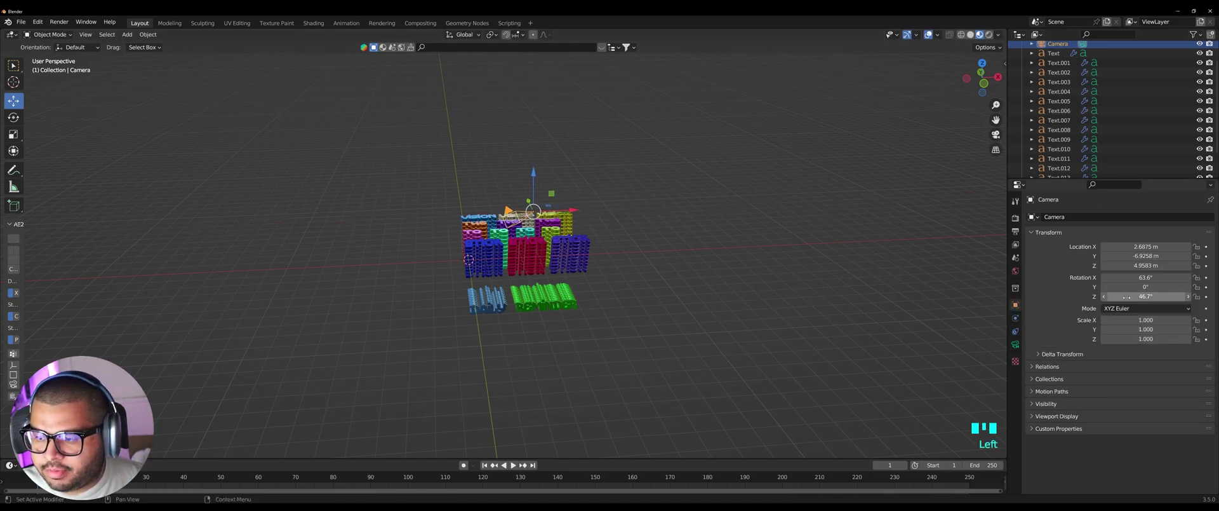
left_click(1157, 277)
type("90")
key("Return")
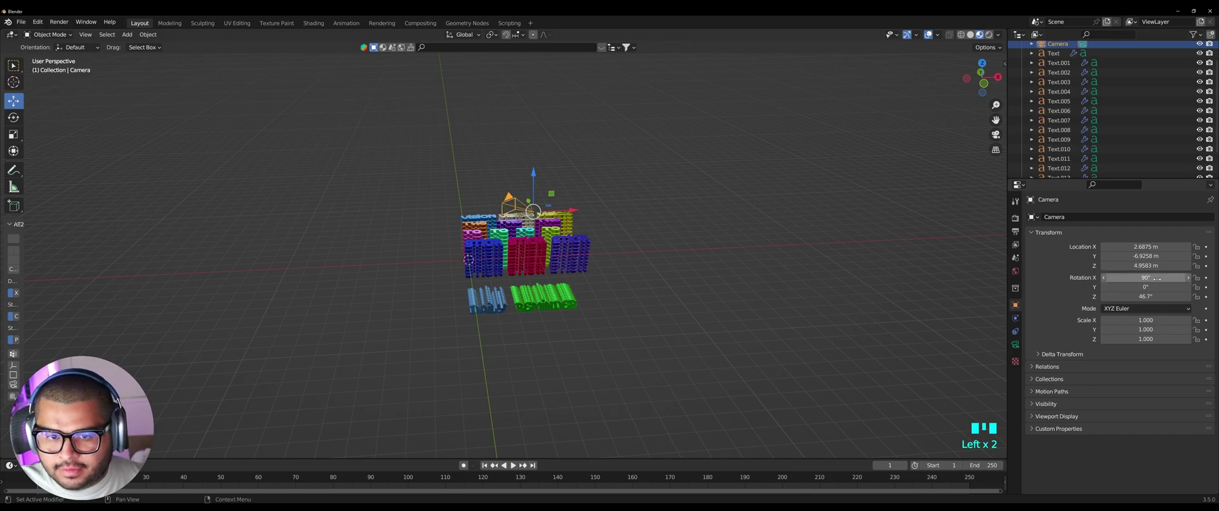
left_click(1135, 296)
type("0")
key("Return")
Frame DAILY and REMINDER through the camera, placing it at about X 1.08, Y -7.37, Z -3.64 m with Z rotation about -15.1°.
mouse_move(1143, 246)
left_mouse_down()
mouse_move(1111, 246)
mouse_move(1127, 246)
left_mouse_up()
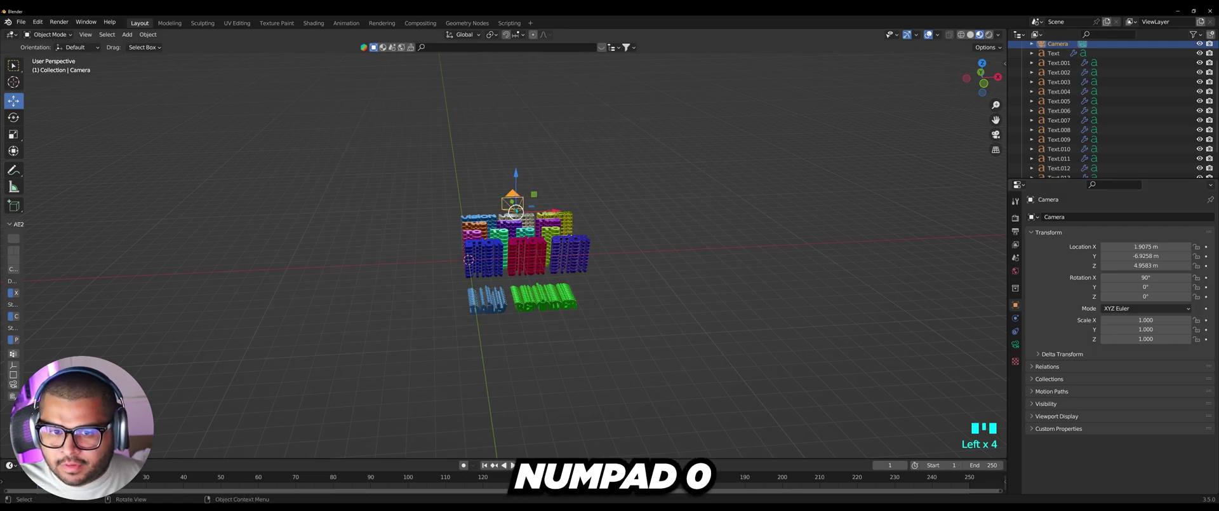
key("KP_0")
left_click_drag(1146, 266, 1121, 246)
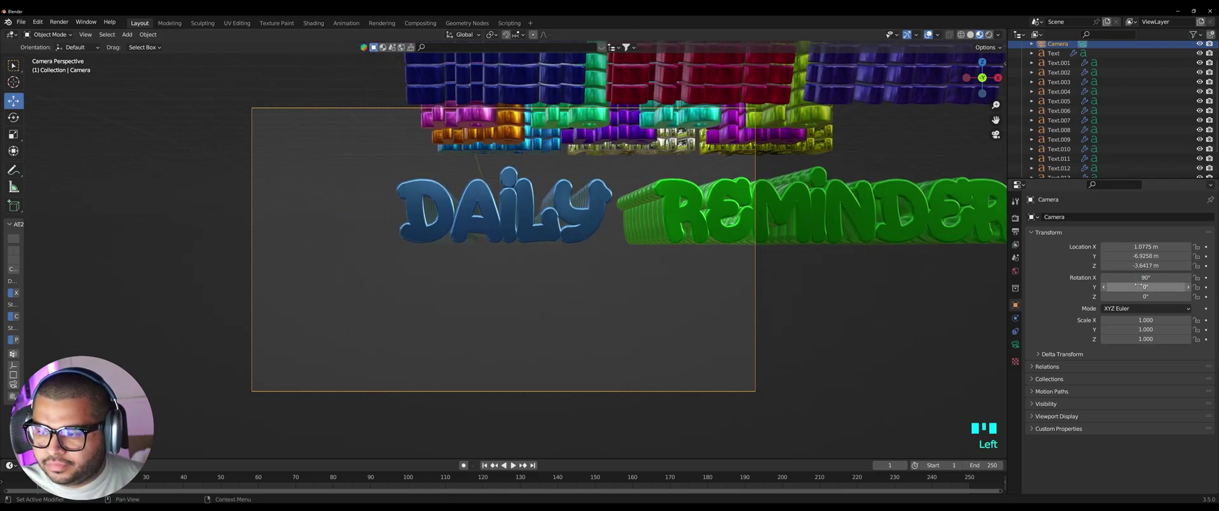
left_click_drag(1143, 296, 1113, 296)
left_click_drag(1143, 256, 1130, 256)
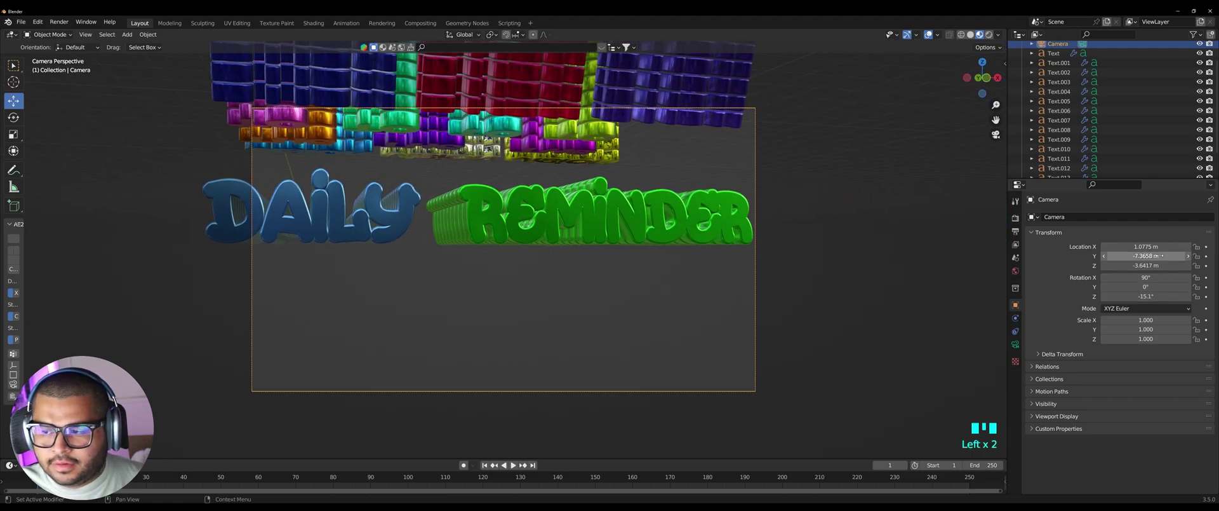
Switch the render engine to Cycles and set its device to GPU Compute.
left_click(1015, 217)
left_click(1128, 217)
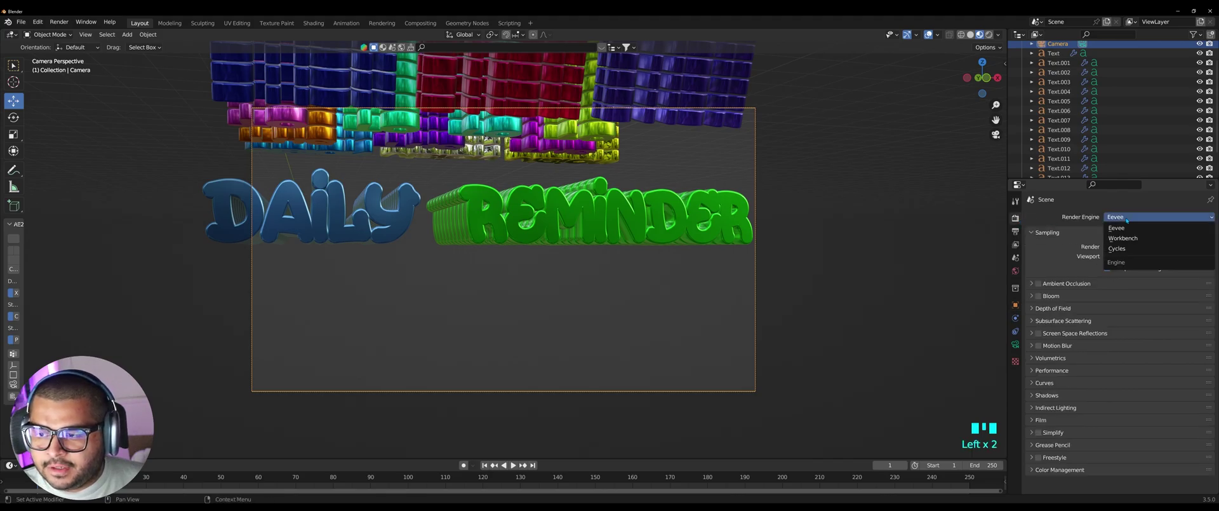
left_click(1125, 249)
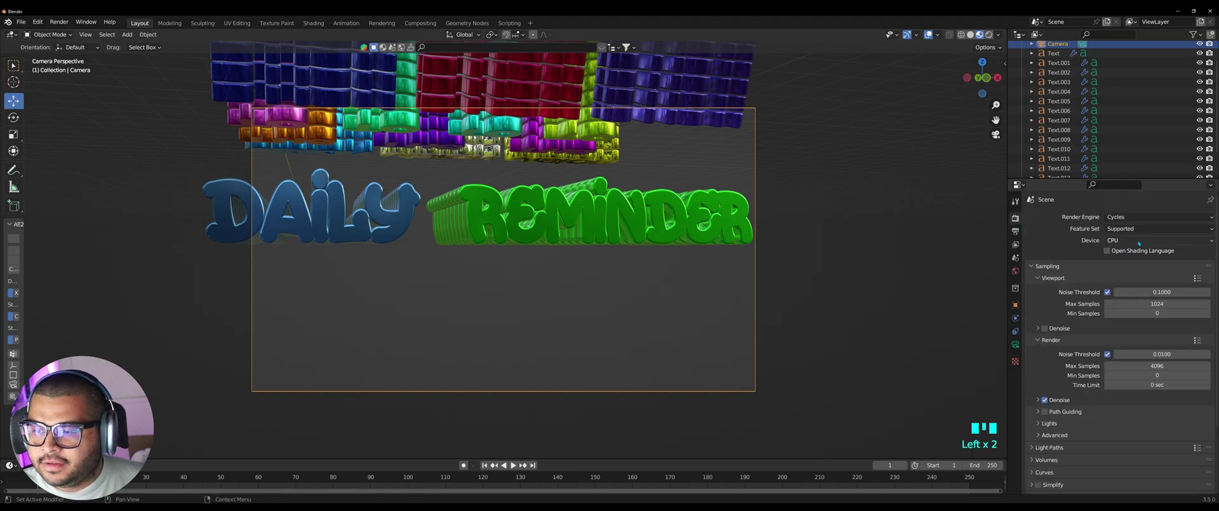
left_click(1134, 242)
left_click(1137, 257)
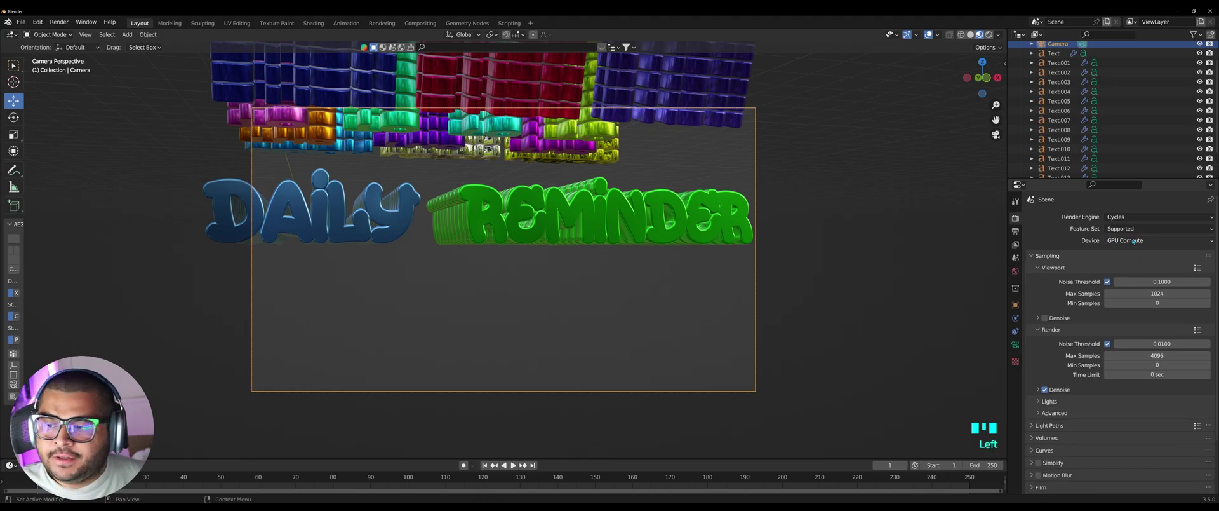
Enable viewport denoising and set the viewport's maximum samples to 300.
left_click(1044, 318)
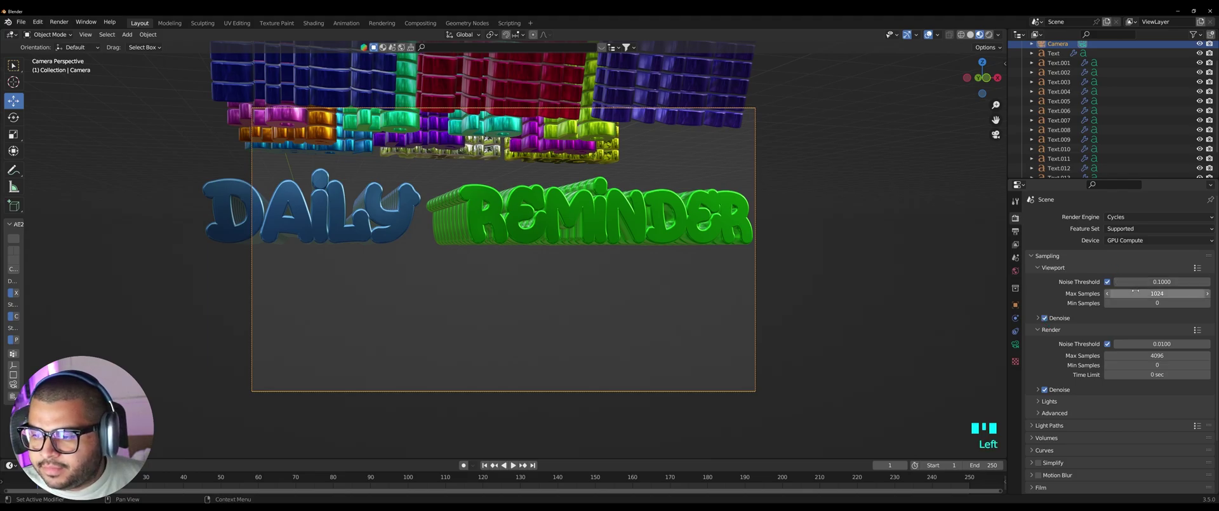
left_click(1172, 292)
type("300")
key("Return")
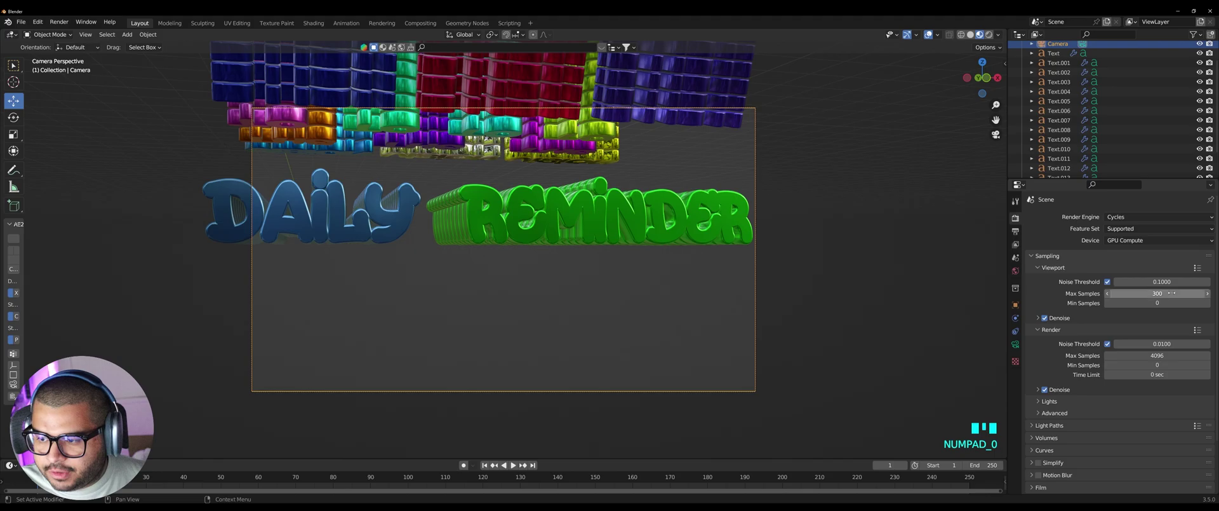
Set the final render's maximum samples to 300 and its noise threshold to 0.5.
left_click(1131, 355)
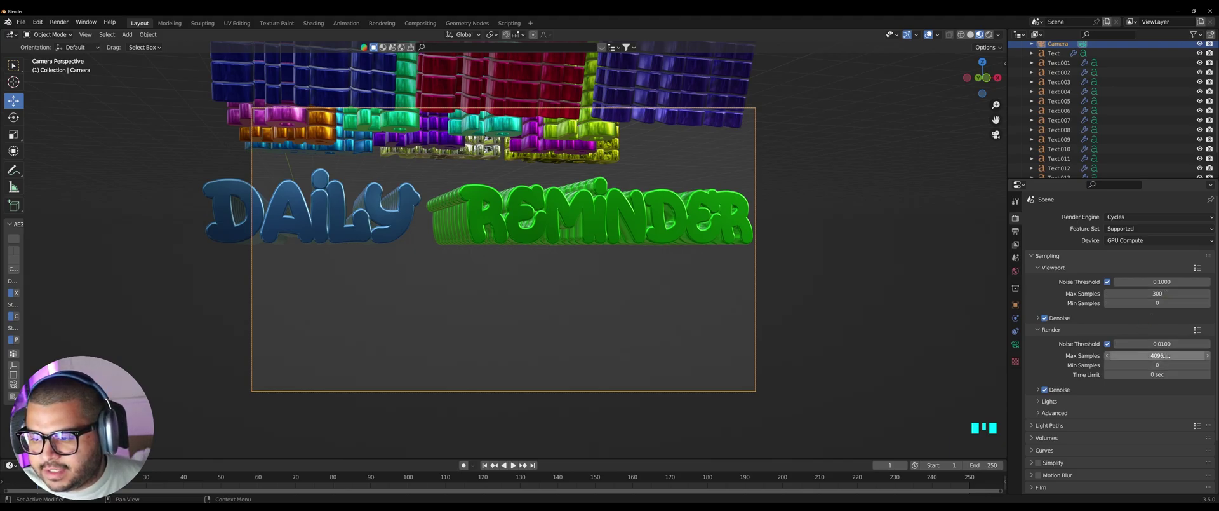
type("300")
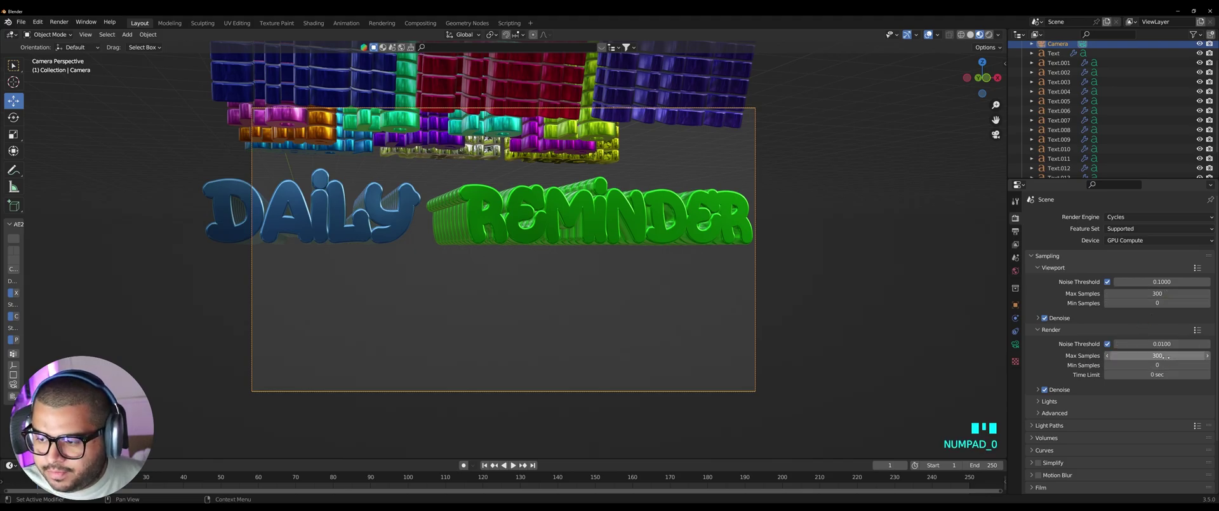
left_click(1171, 343)
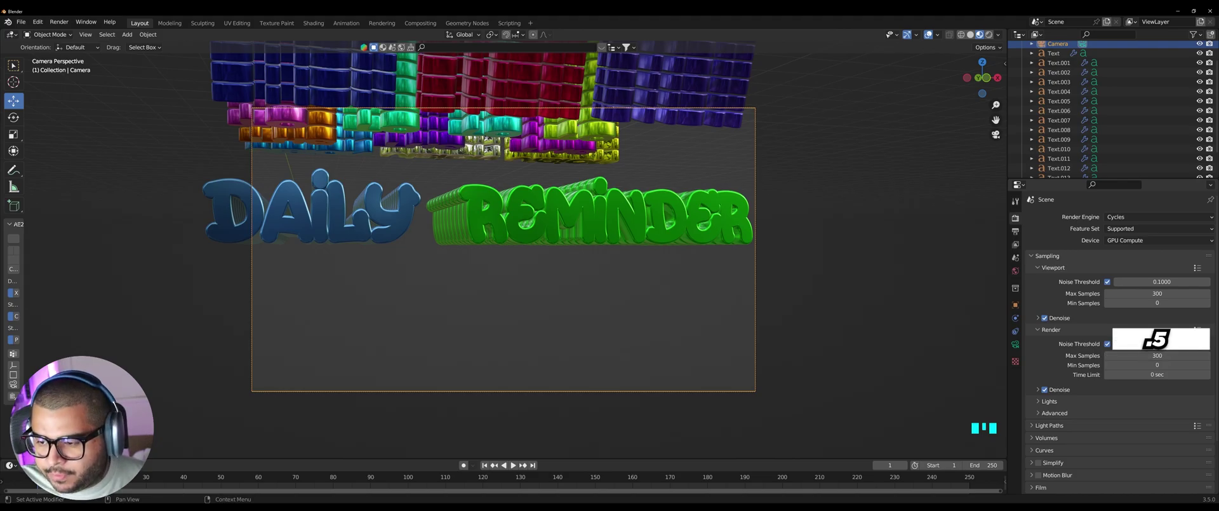
Enable a transparent film background for the render.
scroll(1061, 406, "down", 3)
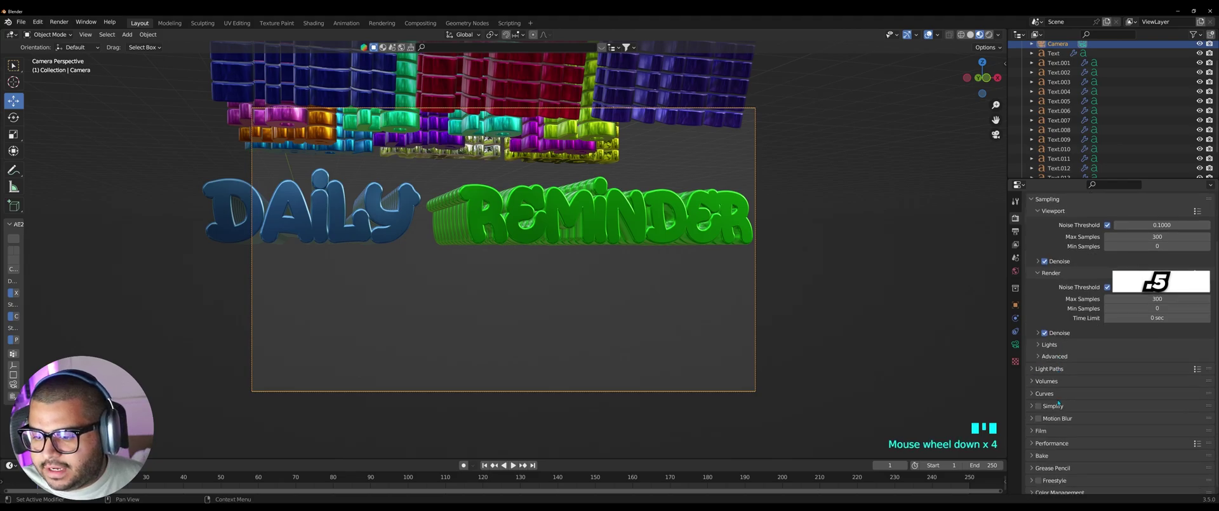
left_click(1069, 412)
scroll(1069, 412, "down", 5)
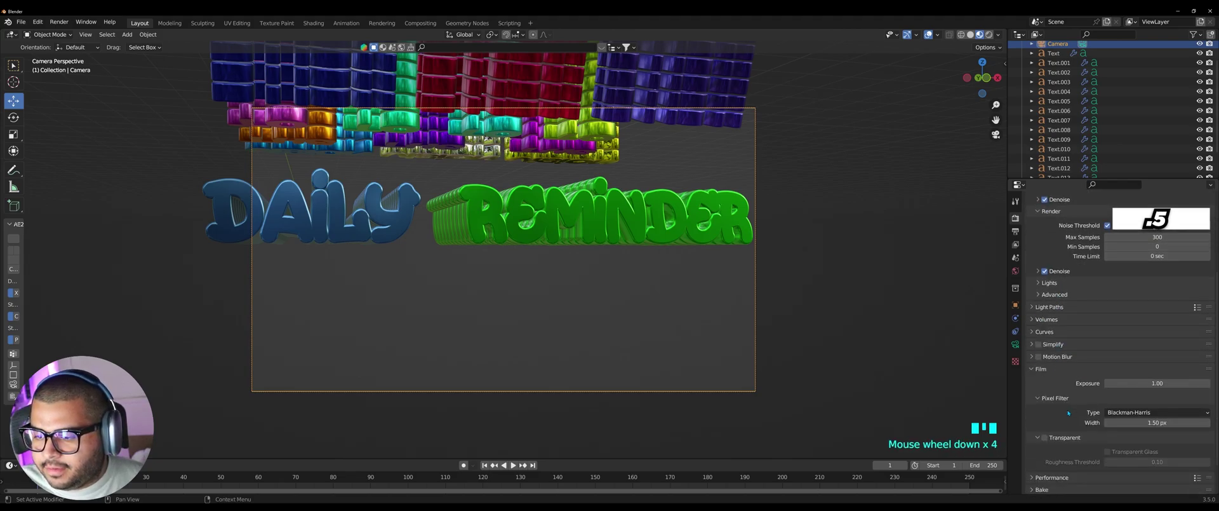
left_click(1045, 409)
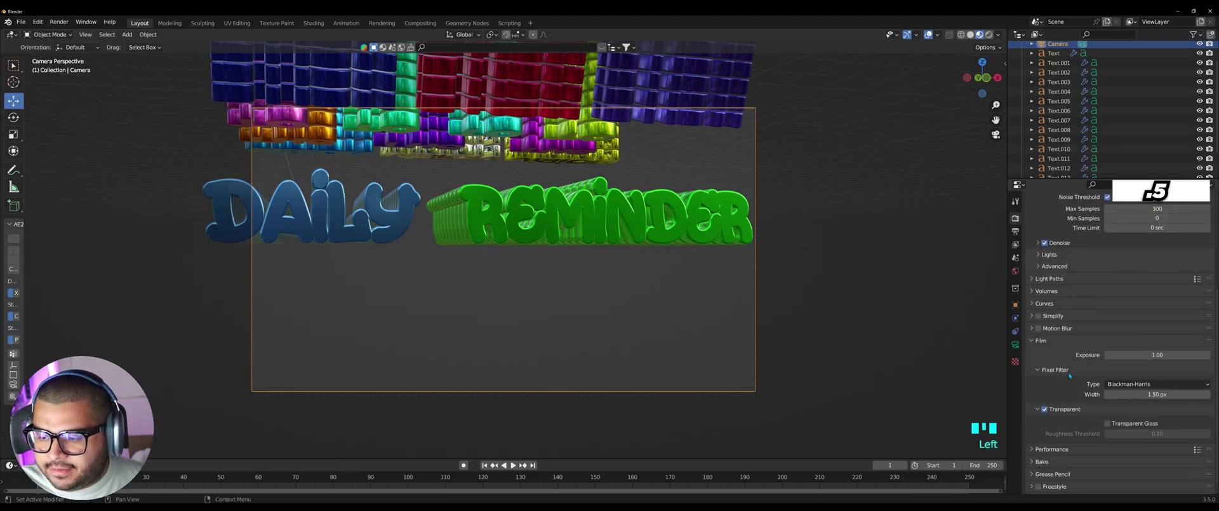
scroll(1067, 385, "up", 12)
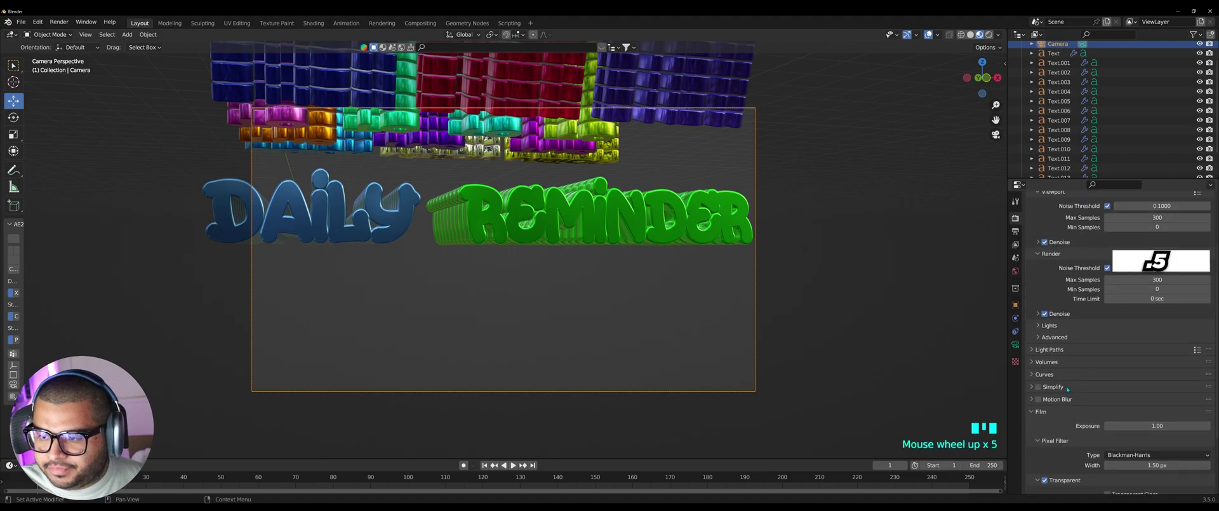
Set the output frame rate to 60 fps and the end frame to 800.
left_click(1016, 233)
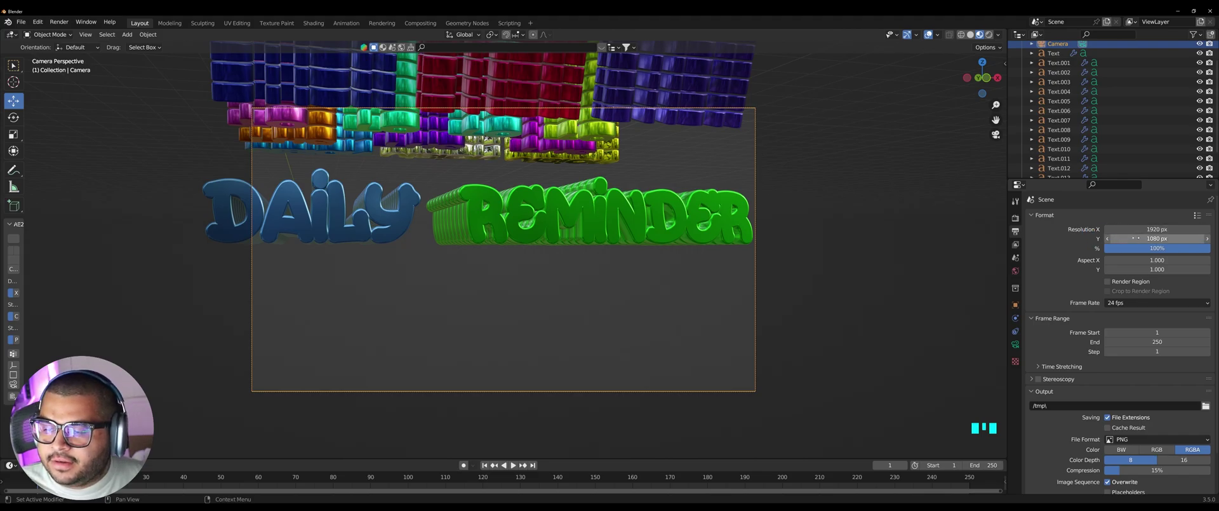
left_click(1118, 303)
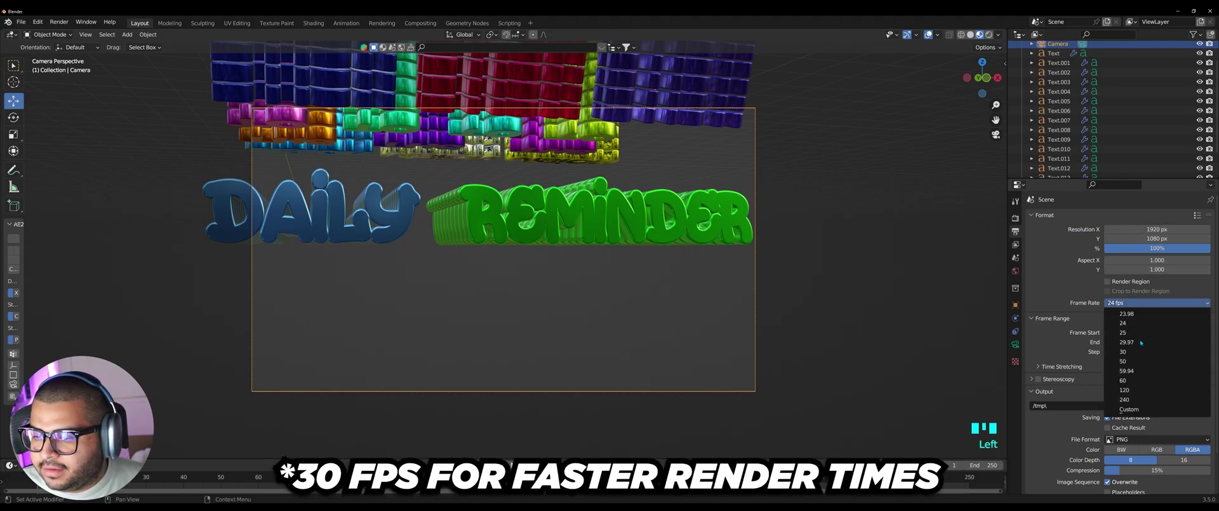
left_click(1134, 381)
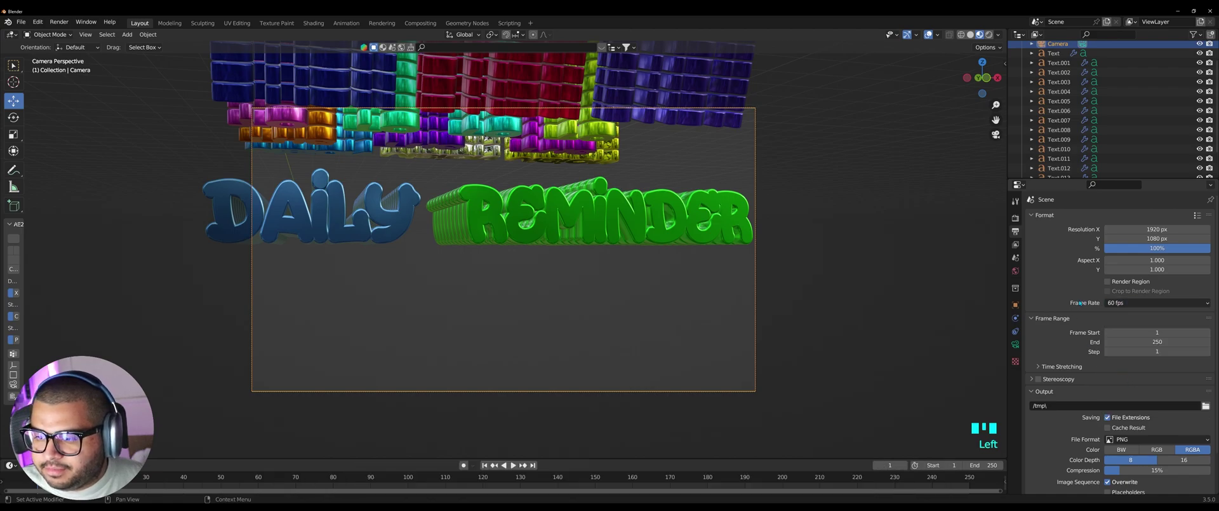
scroll(1080, 303, "down", 2)
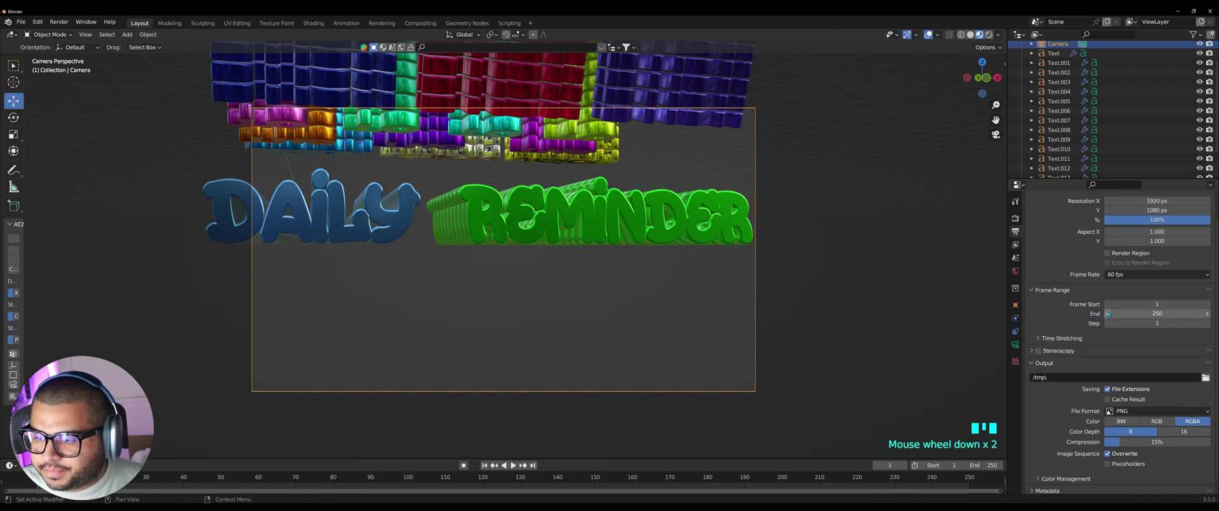
left_click(1166, 314)
type("800")
key("Return")
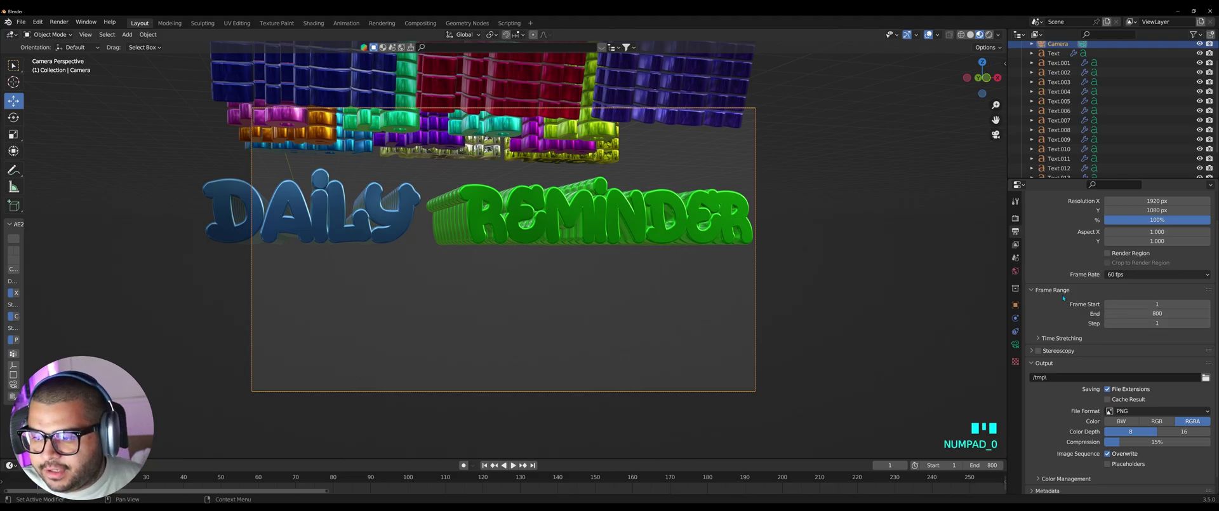
Create a folder named TYPO TUT in C:\tmp and set it as the render output location.
scroll(1073, 318, "down", 2)
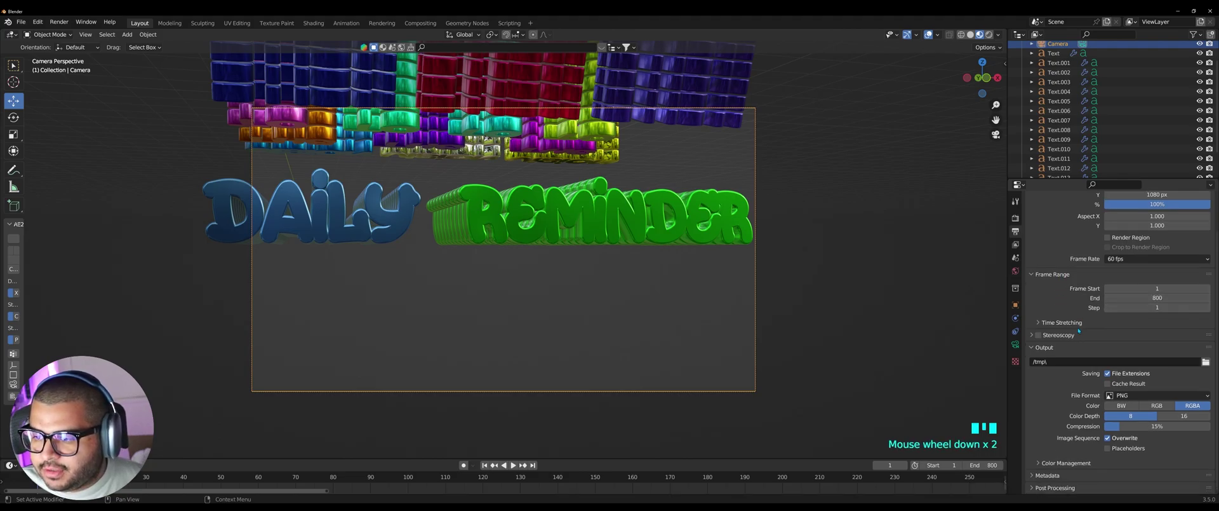
left_click(1206, 362)
scroll(762, 267, "down", 5)
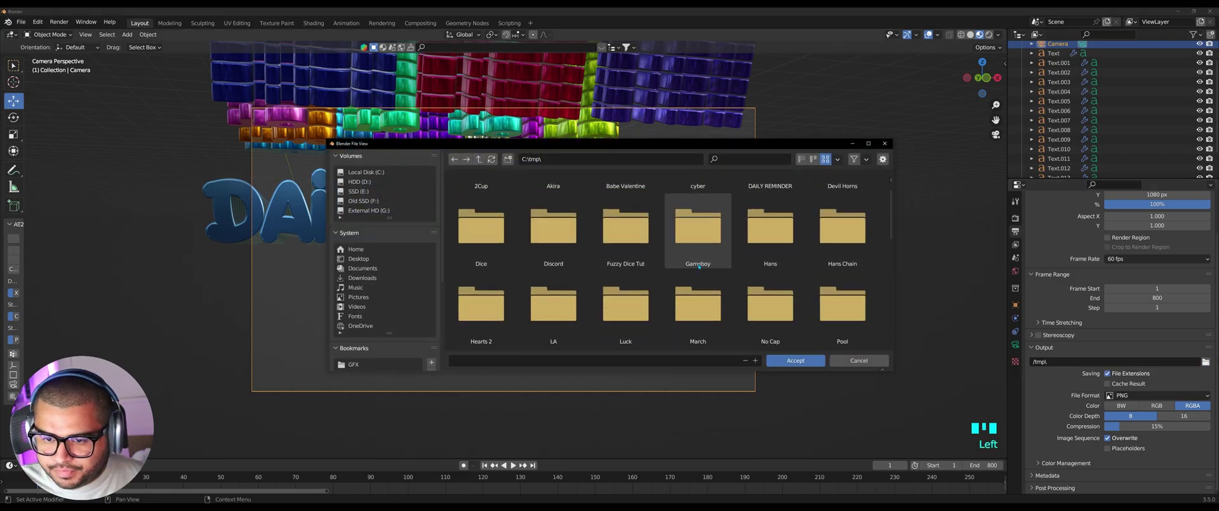
scroll(804, 287, "down", 4)
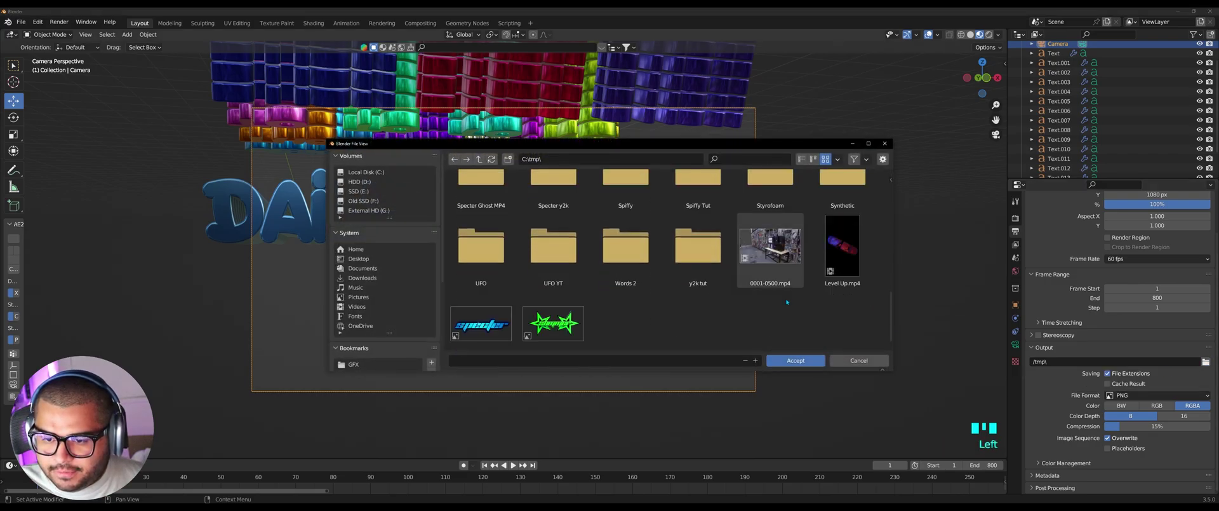
right_click(654, 317)
left_click(641, 308)
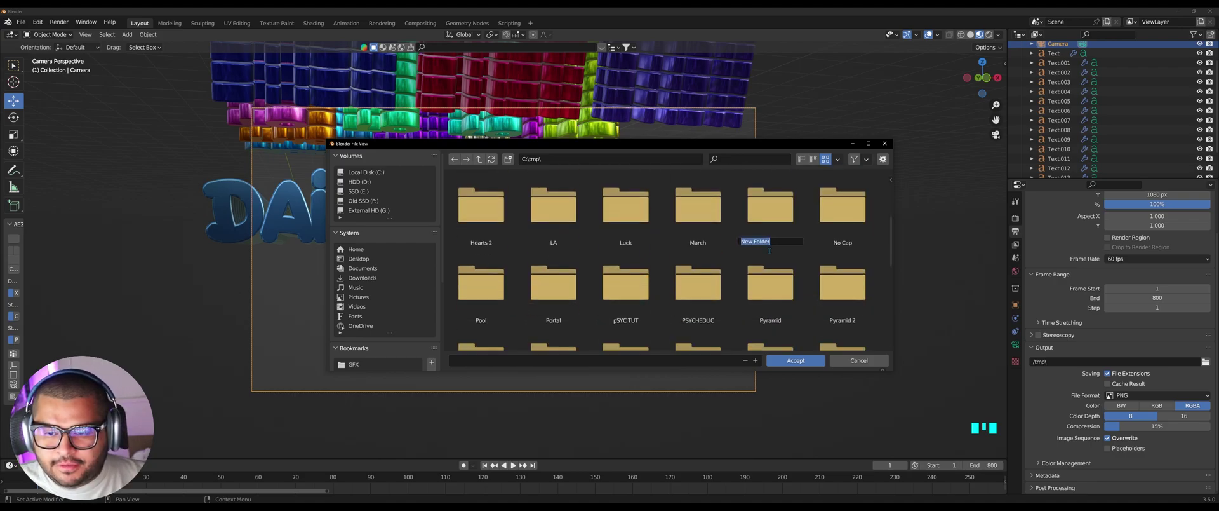
key("BackSpace")
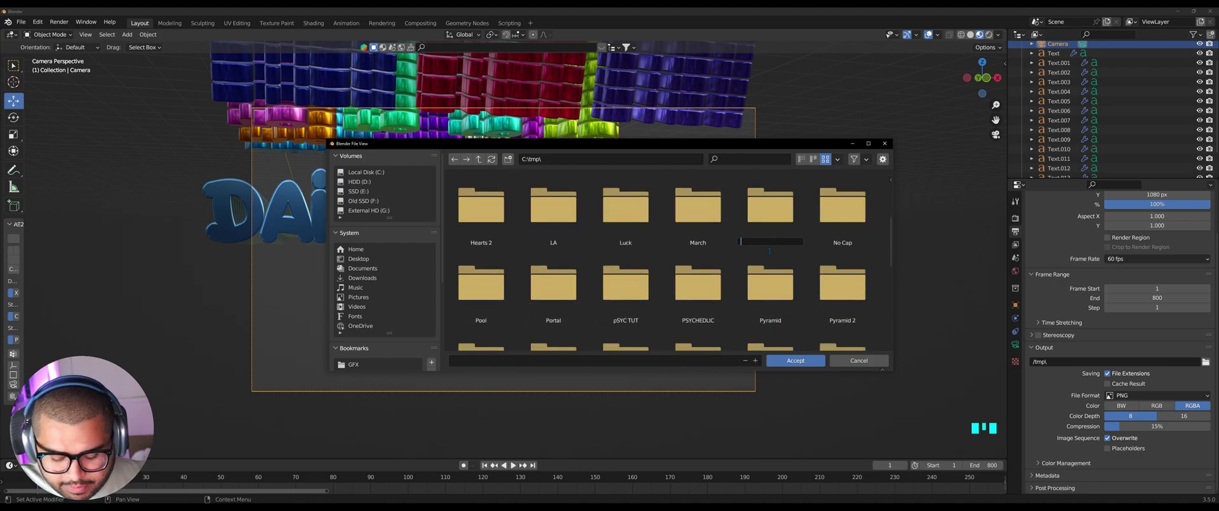
type("TYPO")
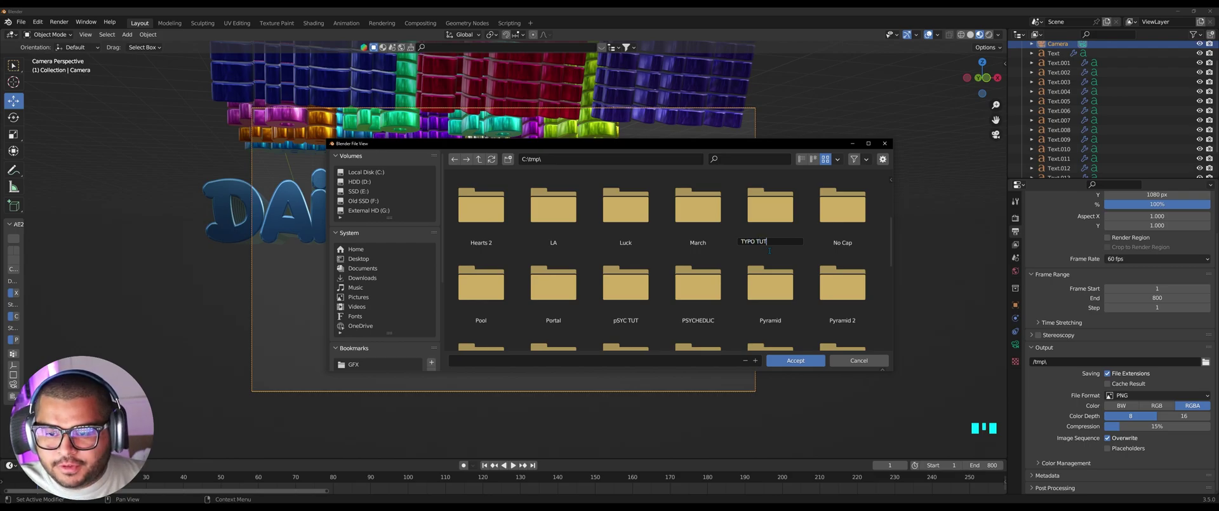
type(" TUT")
key("Return")
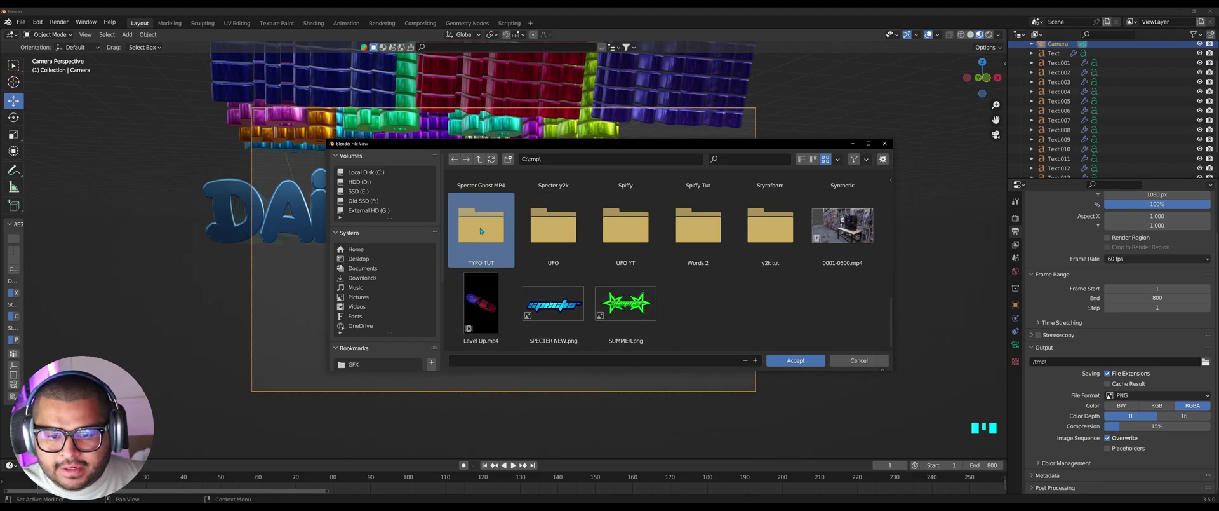
left_click(805, 365)
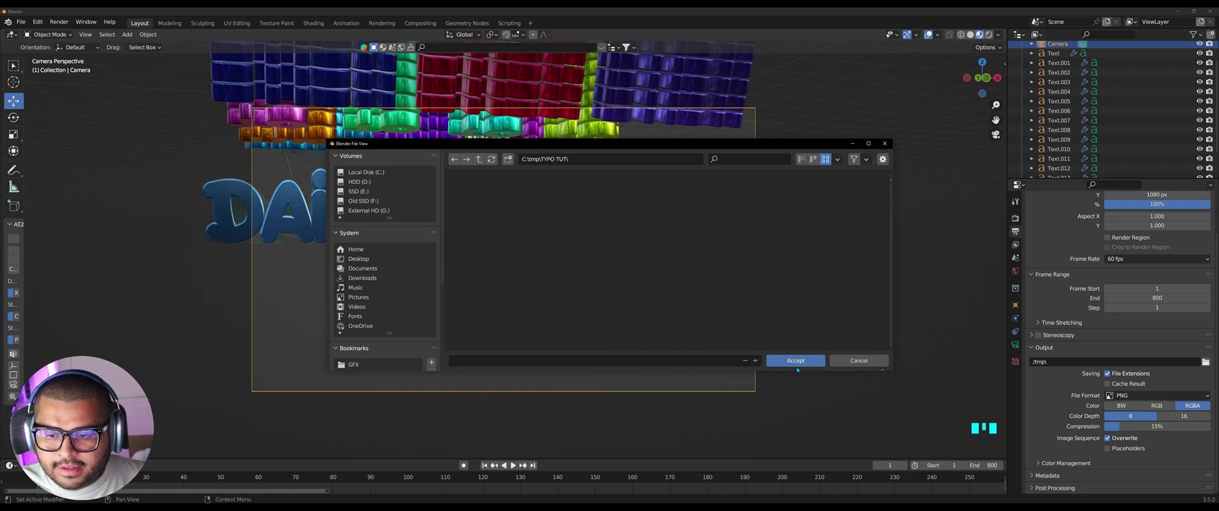
left_click(797, 361)
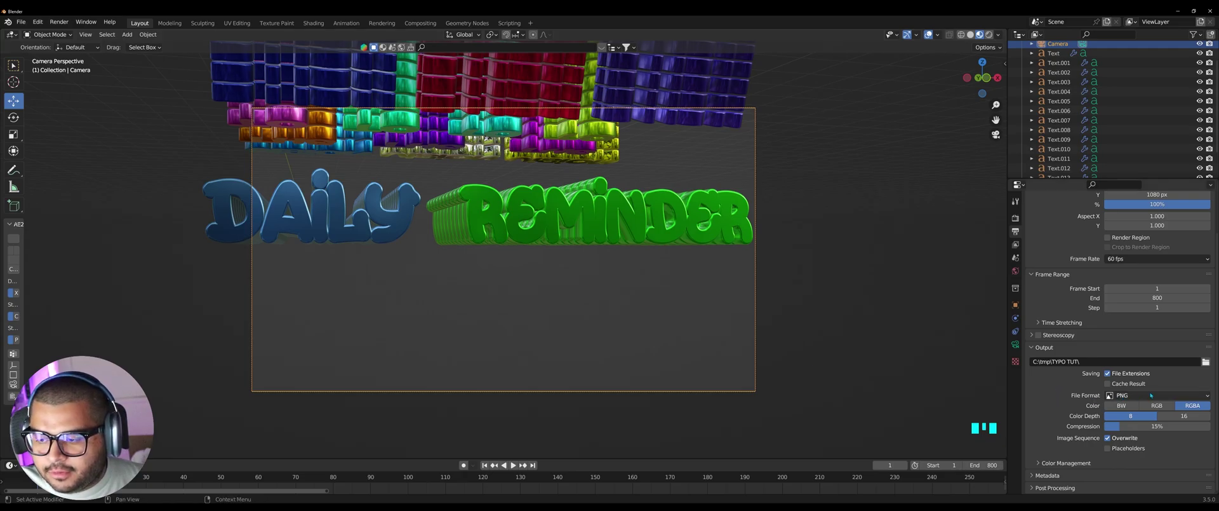
Set the output file format to FFmpeg Video with an MPEG-4 container.
left_click(1152, 394)
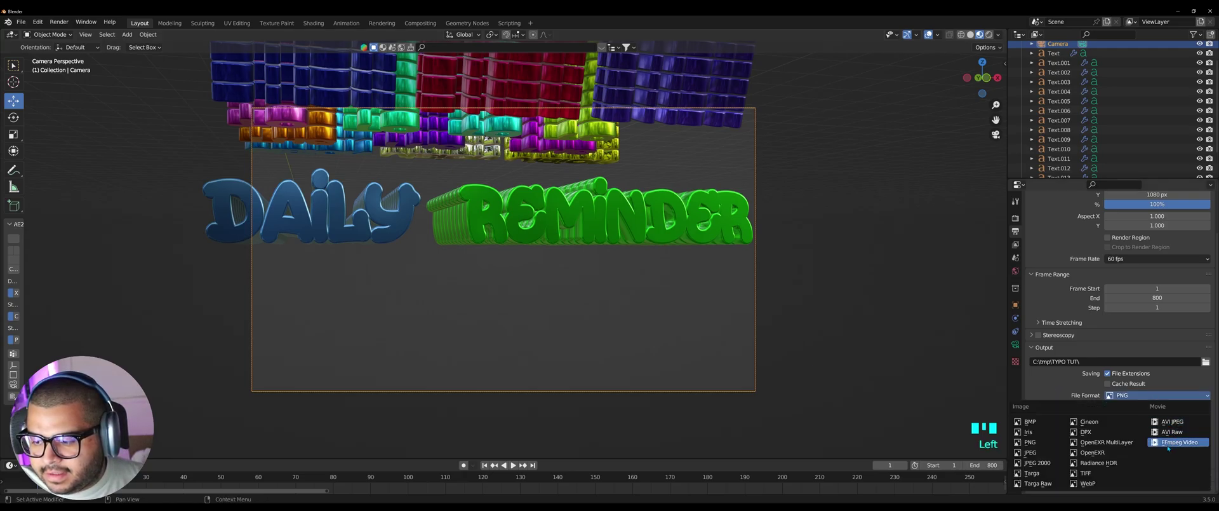
scroll(1086, 416, "down", 1)
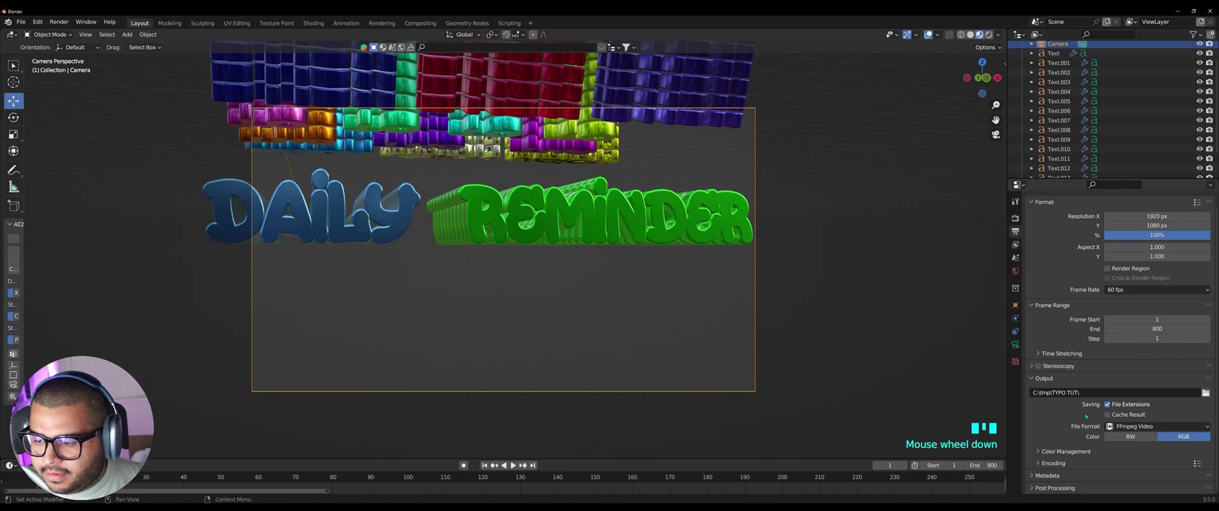
left_click(1042, 465)
scroll(1143, 393, "down", 6)
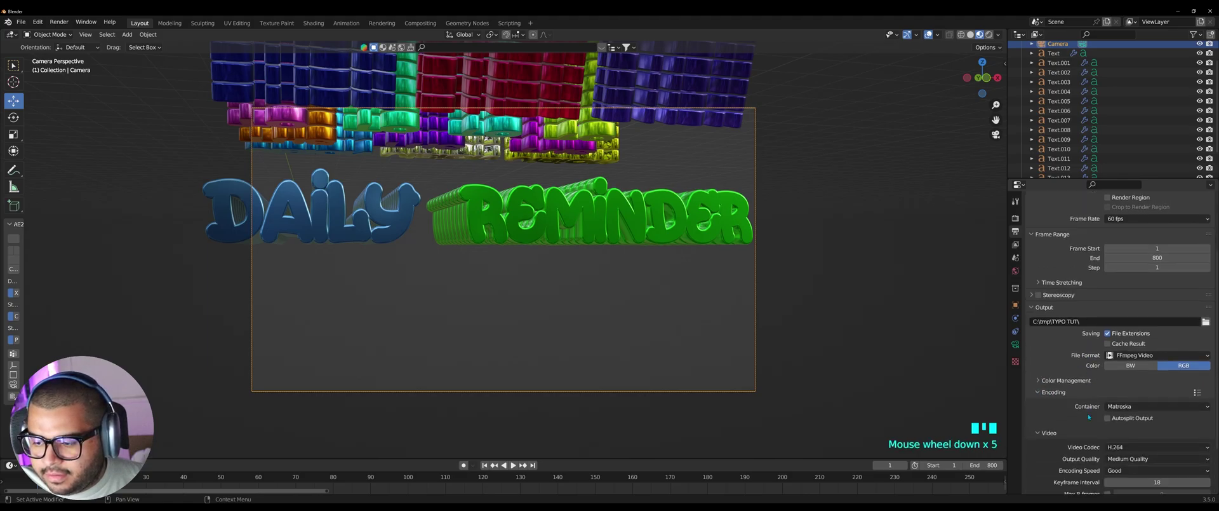
left_click(1143, 393)
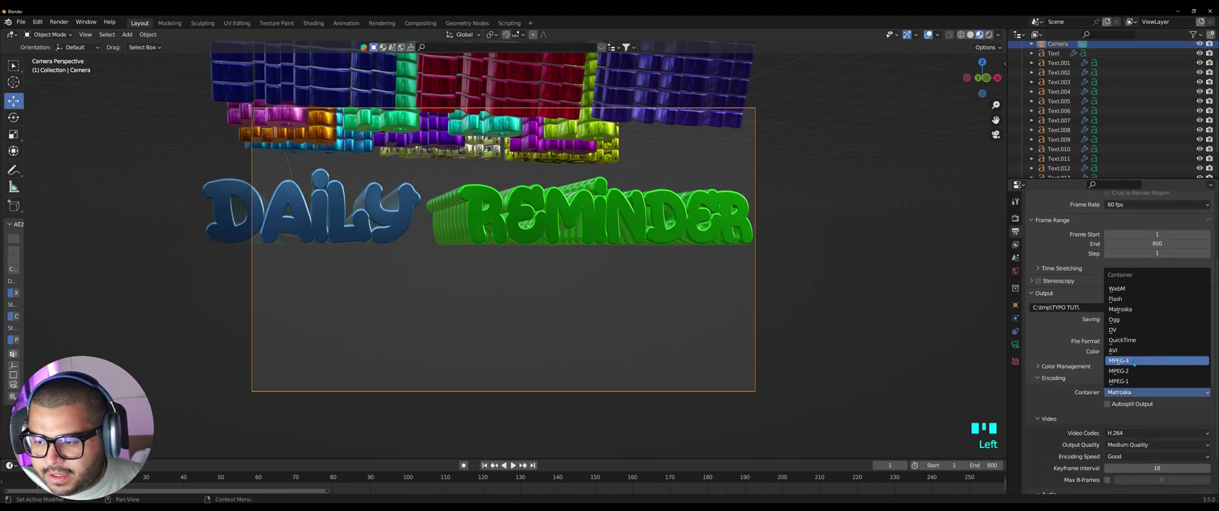
left_click(1137, 360)
Set the output quality of the video encoding to High Quality.
scroll(1059, 390, "down", 1)
scroll(1059, 390, "down", 3)
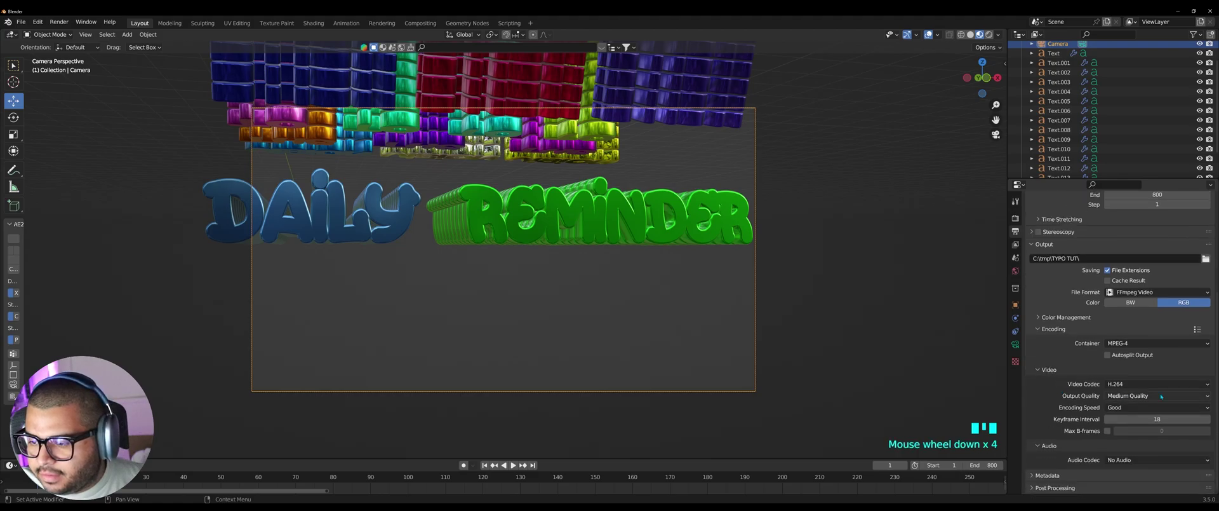
left_click(1115, 396)
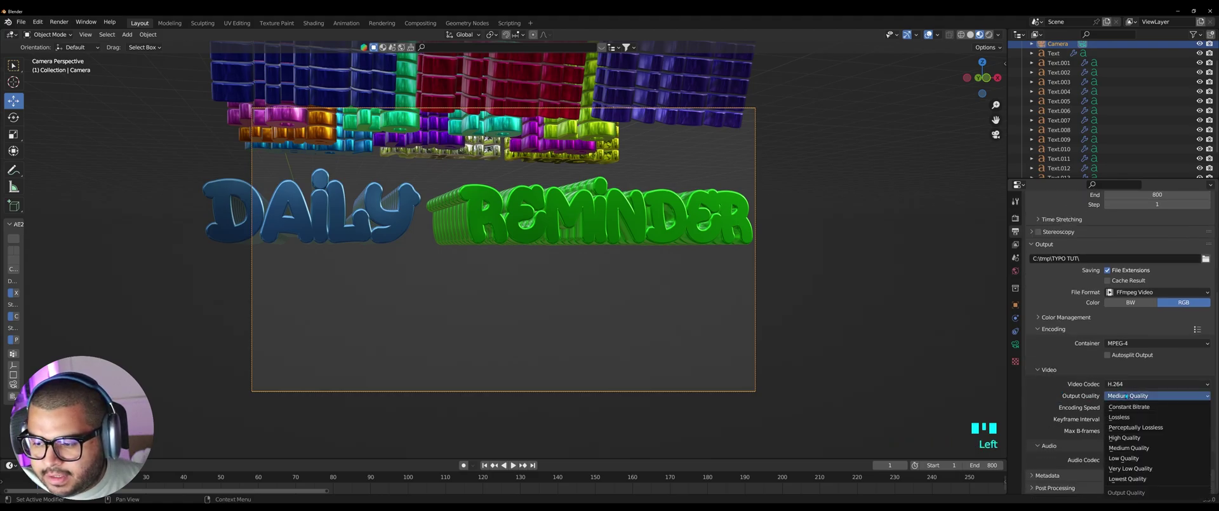
left_click(1111, 437)
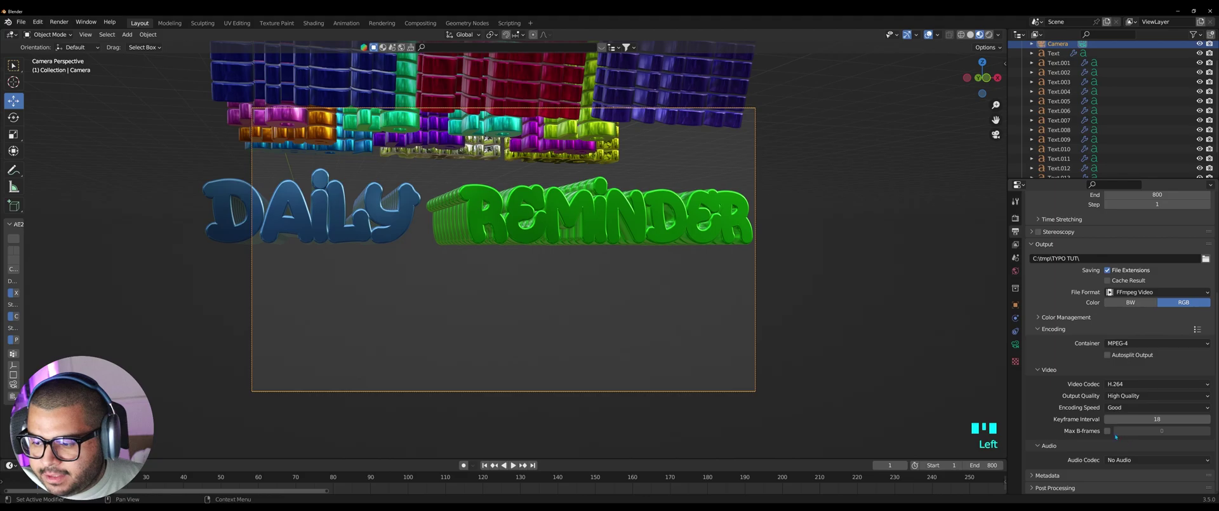
scroll(1112, 438, "up", 2)
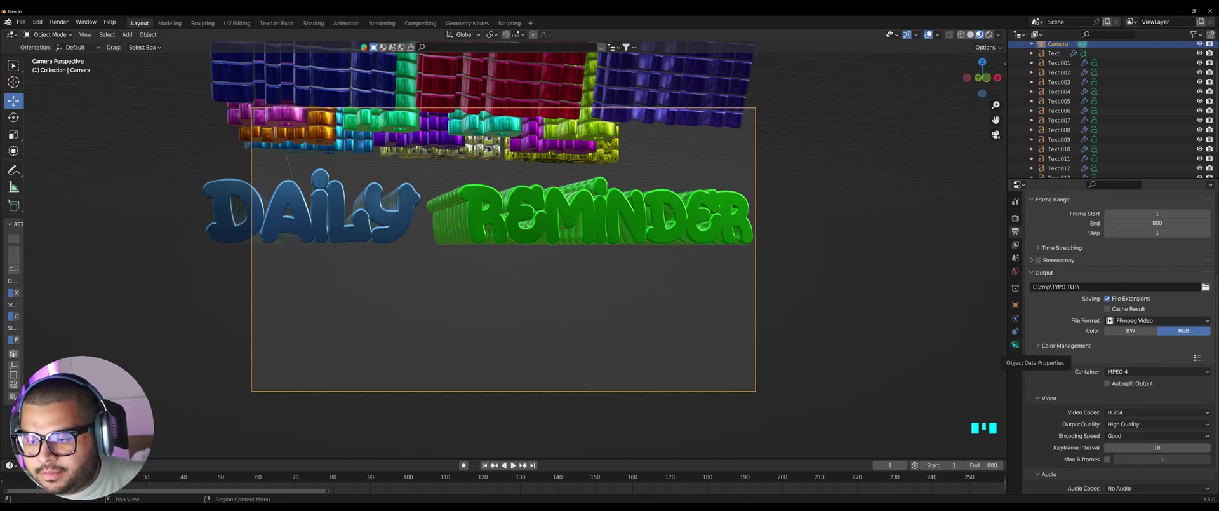
Change the camera's lens type to Panoramic and set its fisheye lens value to 15.
left_click(1015, 344)
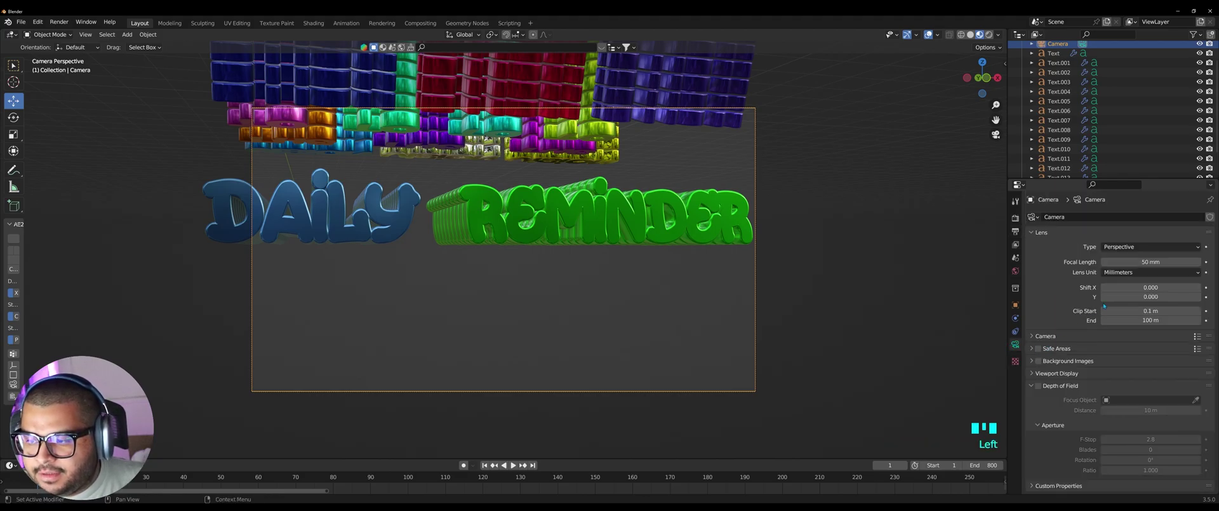
left_click(1128, 247)
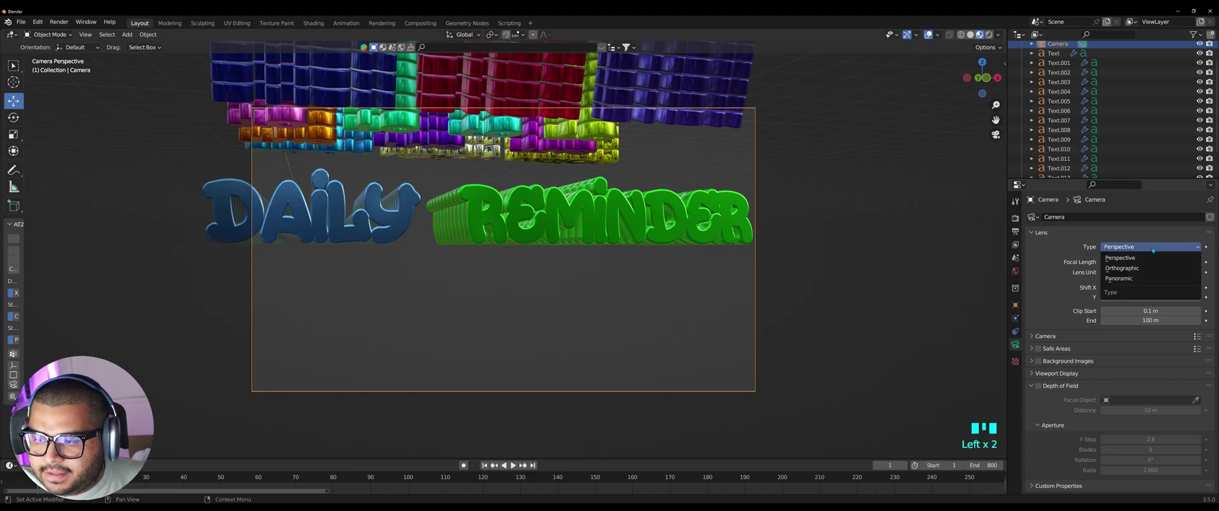
left_click(1116, 279)
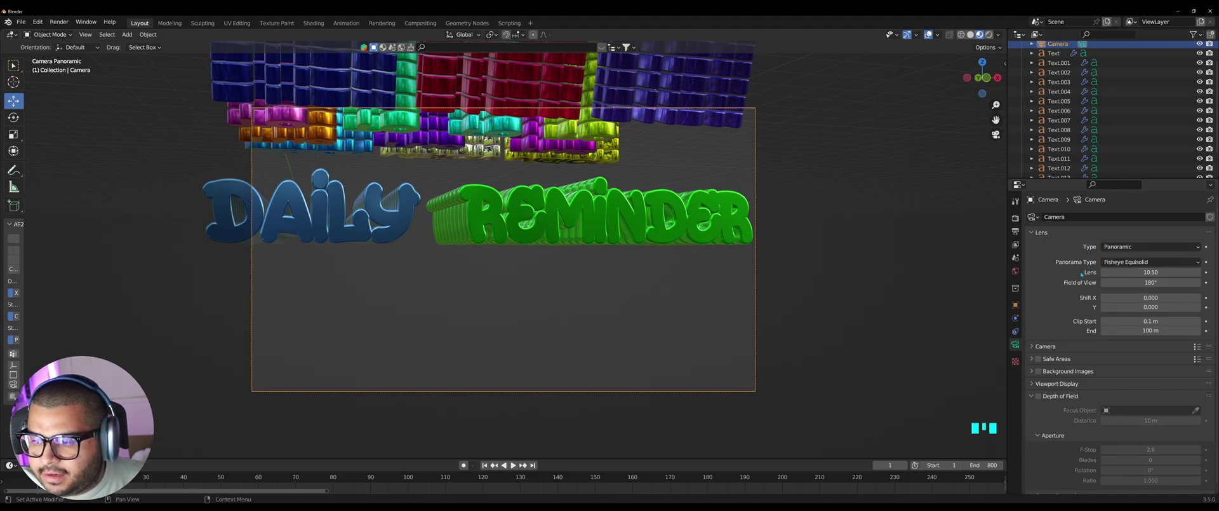
left_click(1159, 272)
type("15")
key("Return")
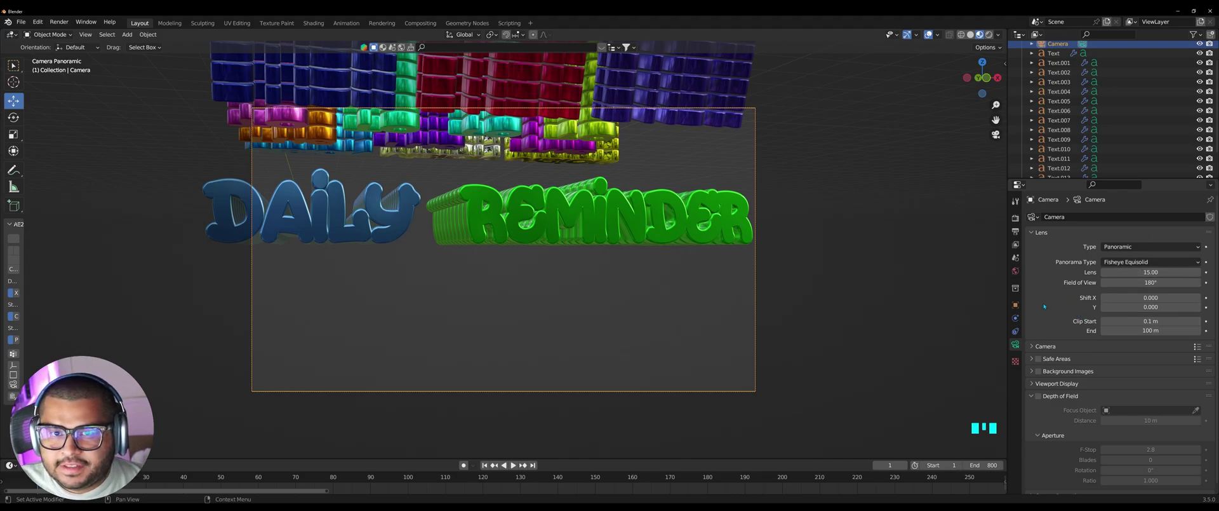
Switch the viewport to rendered shading and move the camera closer to the words, to a Y location of about -1.99 m.
left_click(989, 34)
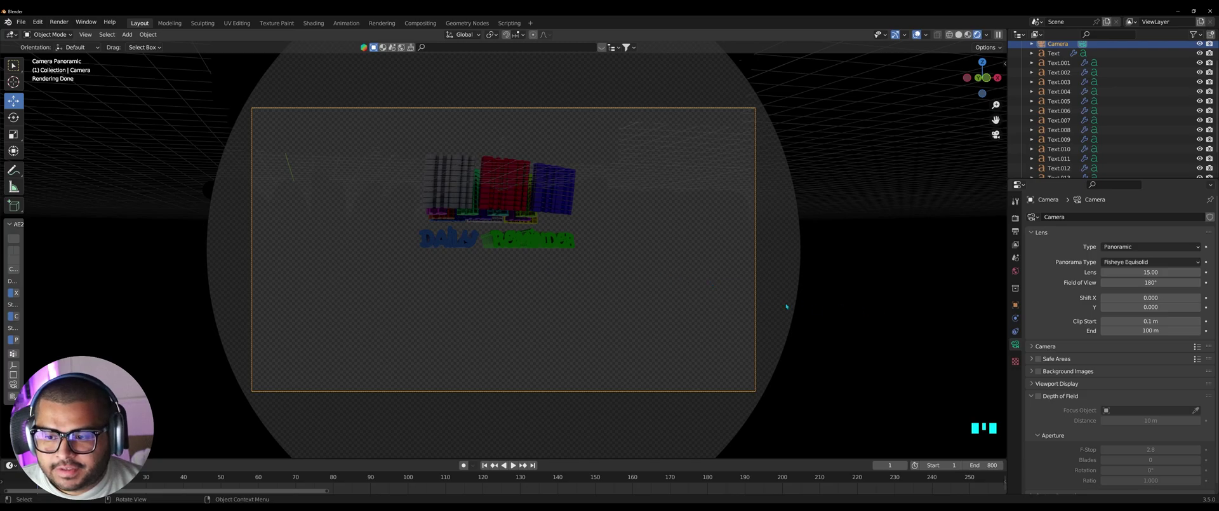
left_click(1015, 306)
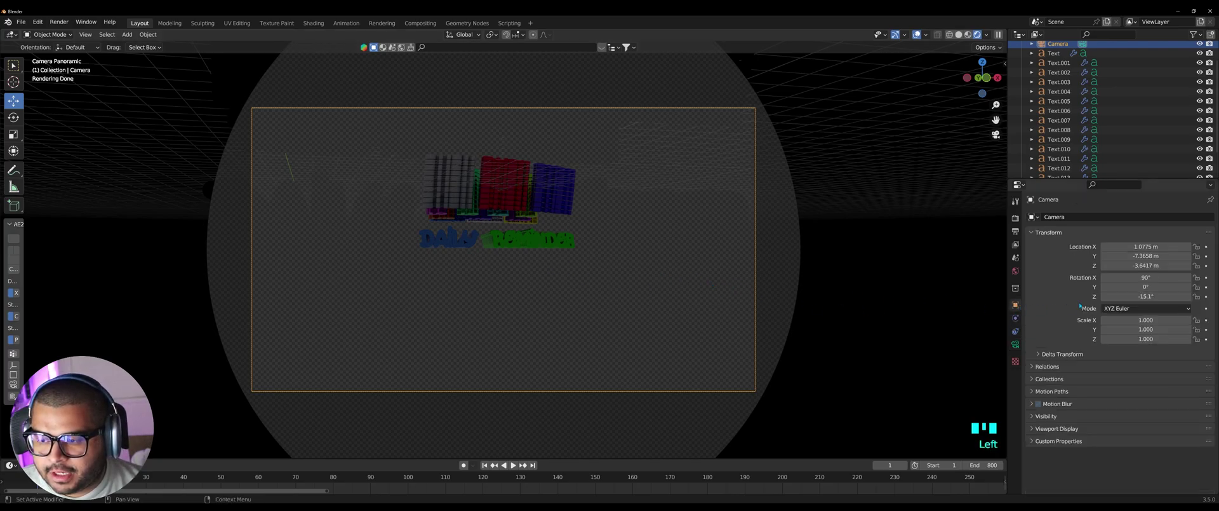
left_click_drag(1143, 256, 1188, 256)
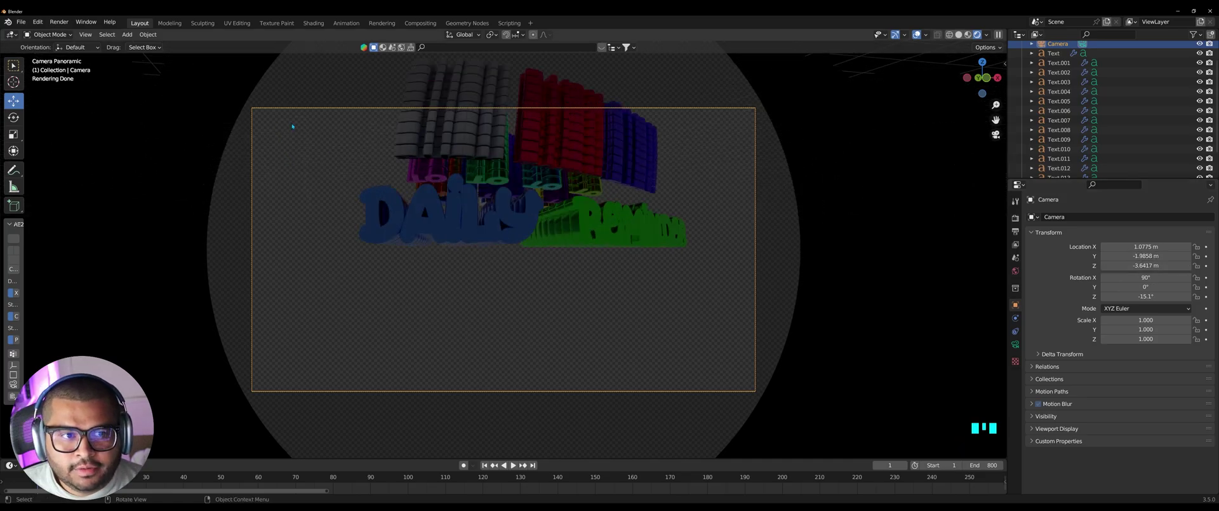
Add an Environment Texture node to the world shader and connect its Color output to the Background node's Color input.
left_click(313, 23)
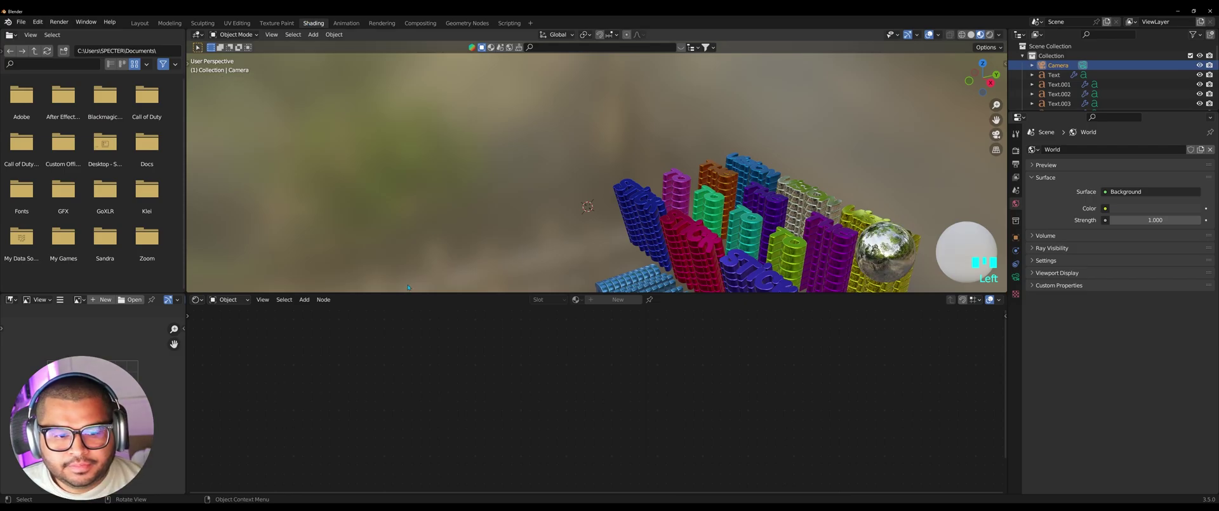
left_click(226, 301)
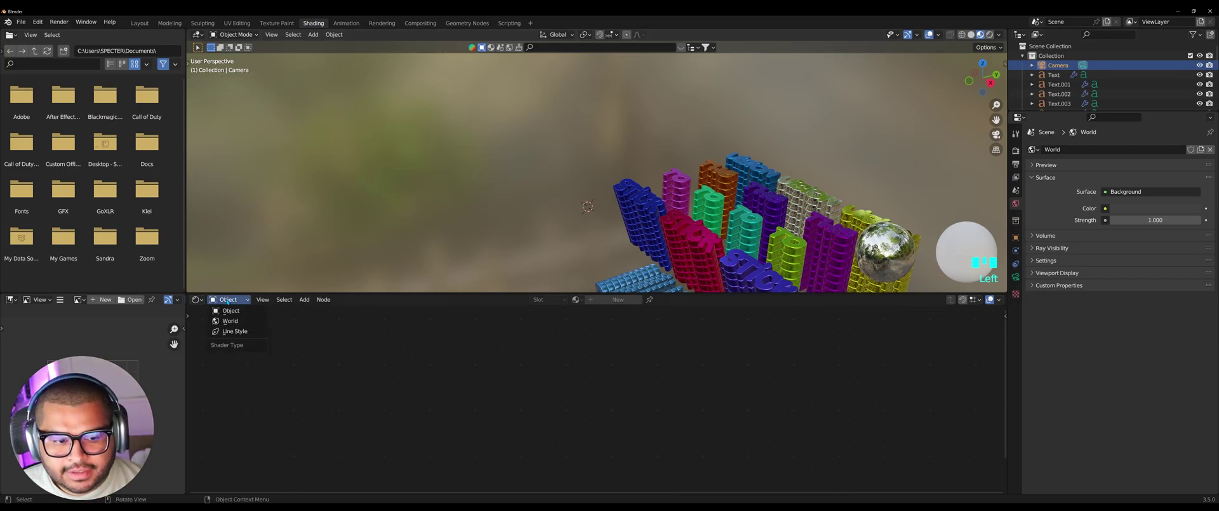
left_click(230, 322)
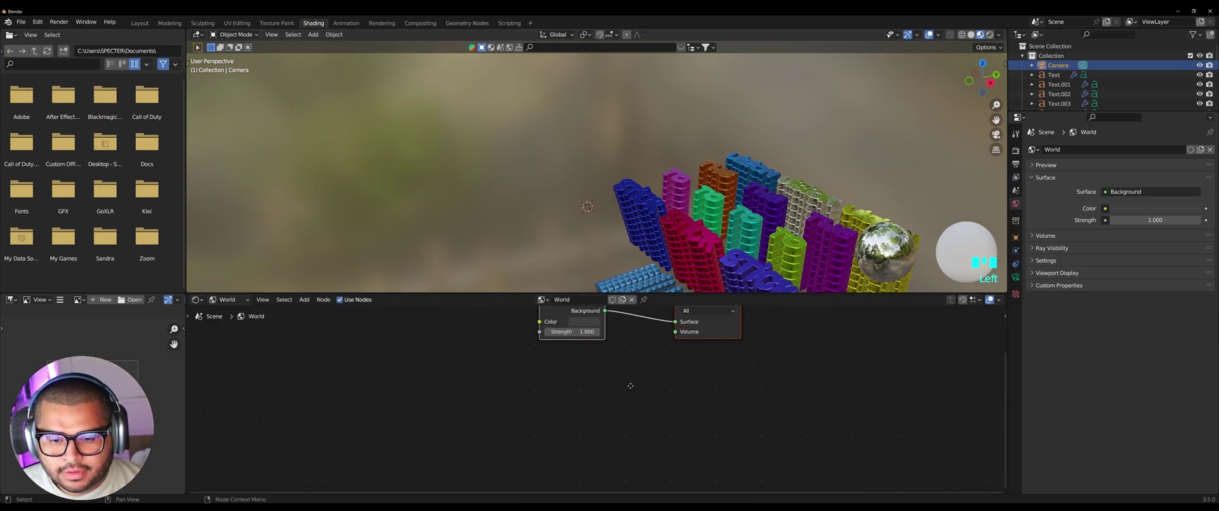
key("shift+a")
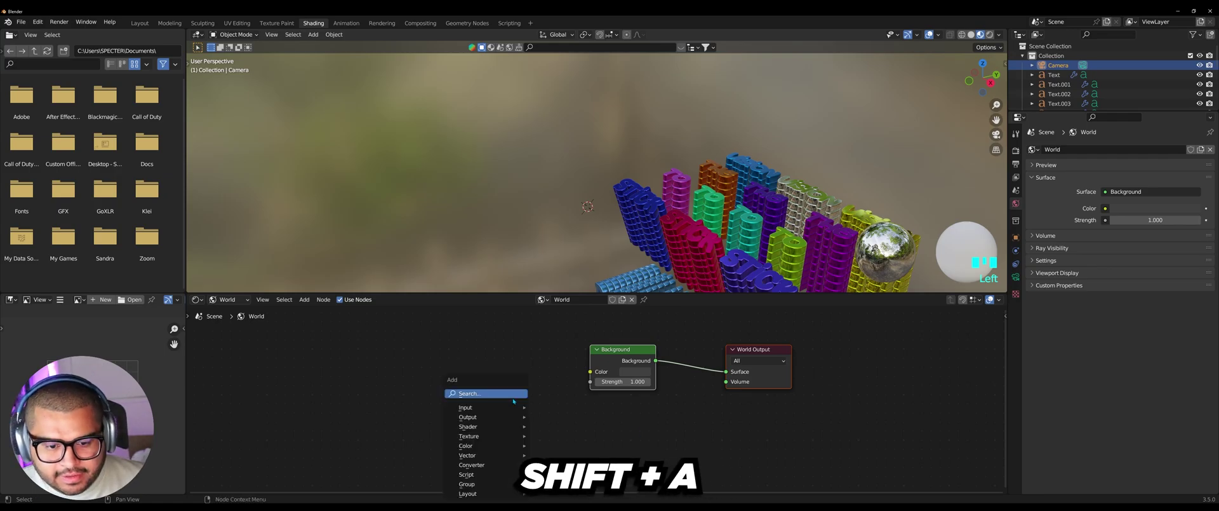
left_click(513, 399)
type("EN")
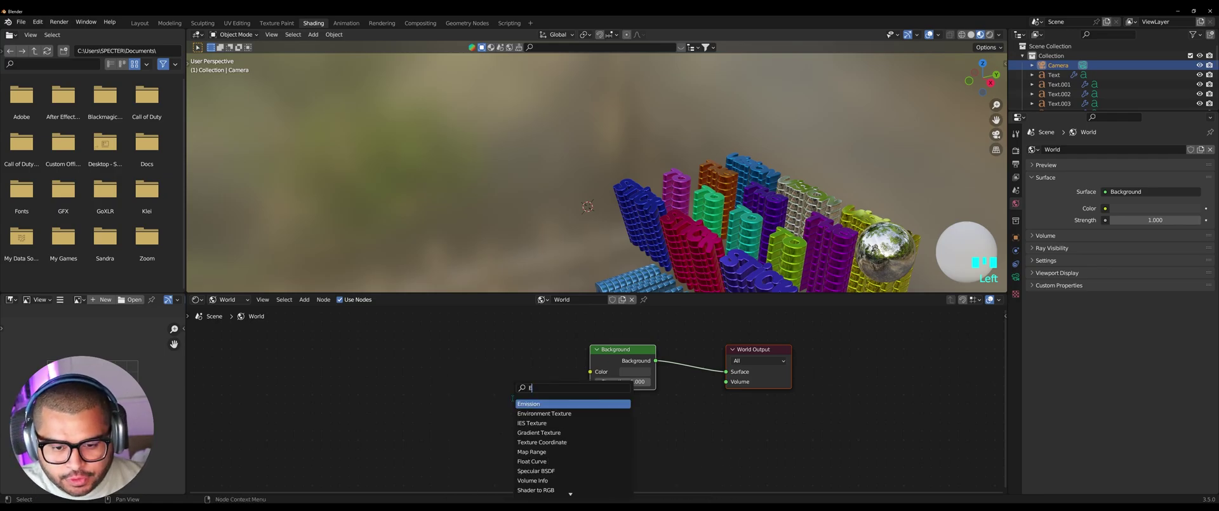
left_click(545, 403)
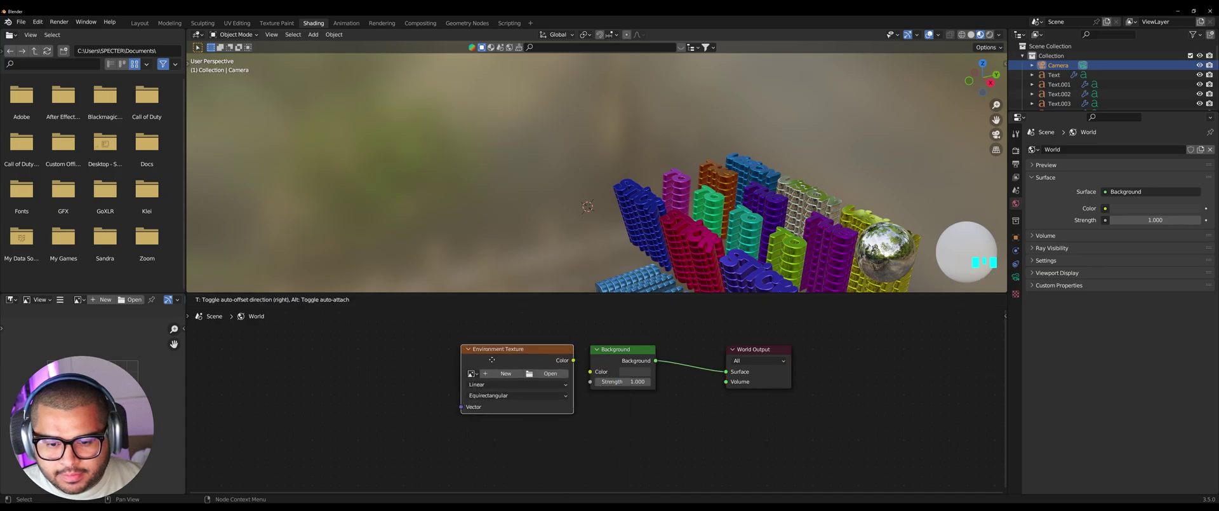
left_click(545, 365)
left_click_drag(562, 358, 591, 371)
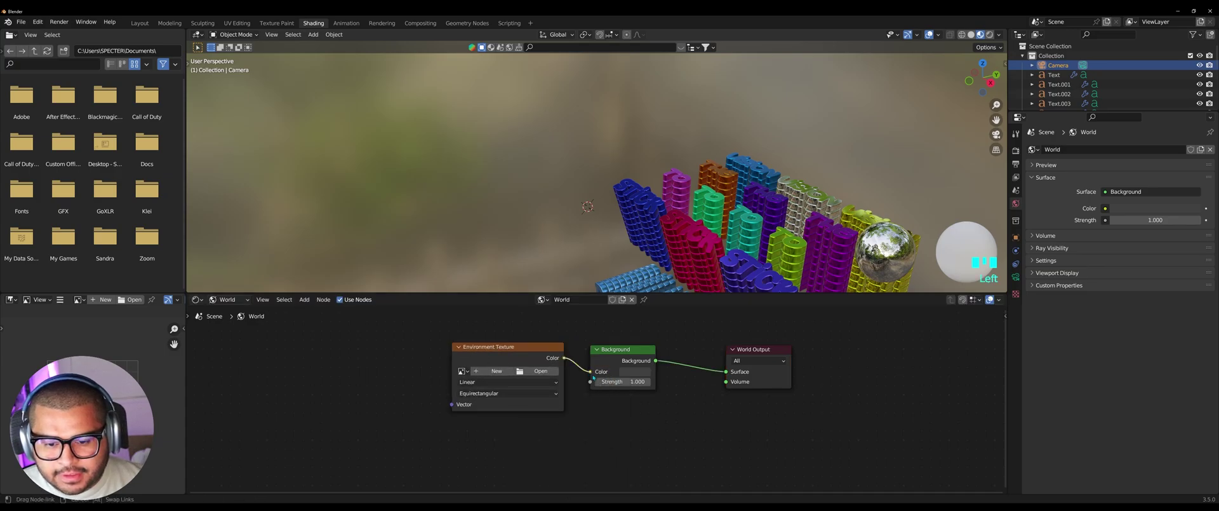
Load the snowscape_with_clouds skydome HDR image from the Desktop folder into the Environment Texture node.
left_click(539, 371)
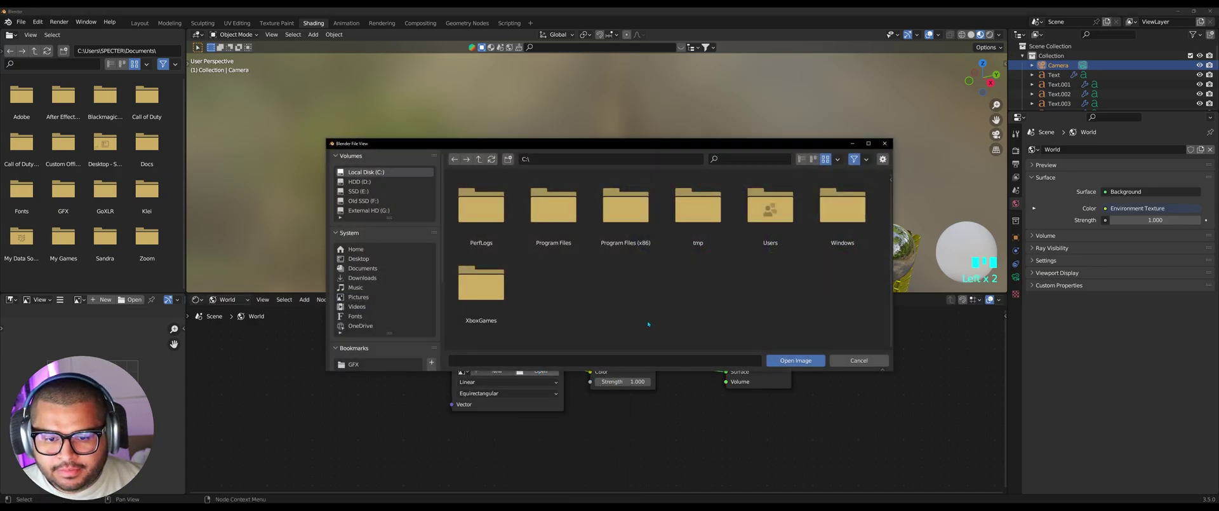
left_click(359, 259)
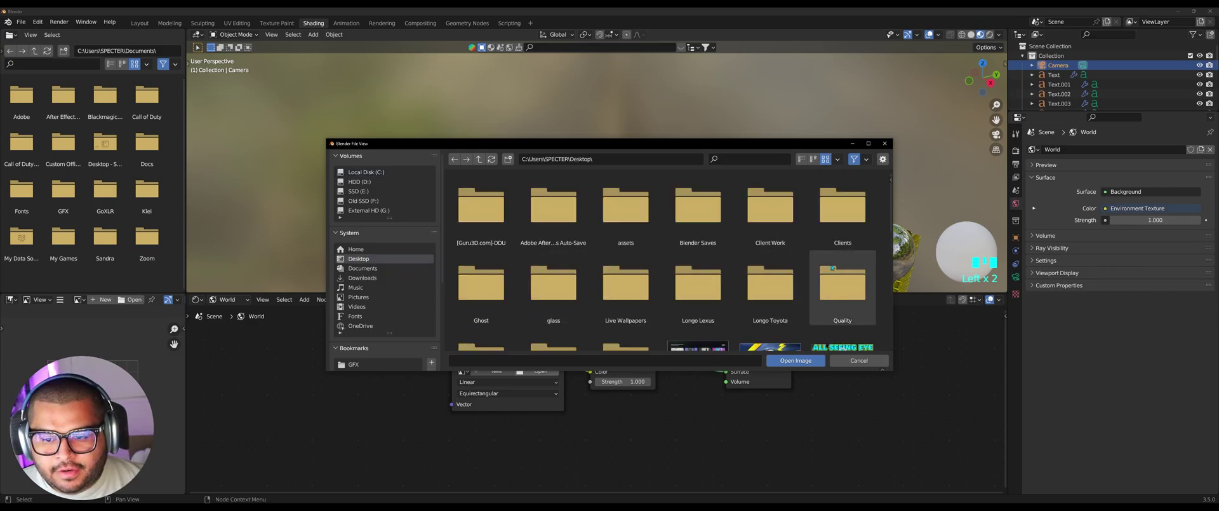
scroll(741, 257, "down", 8)
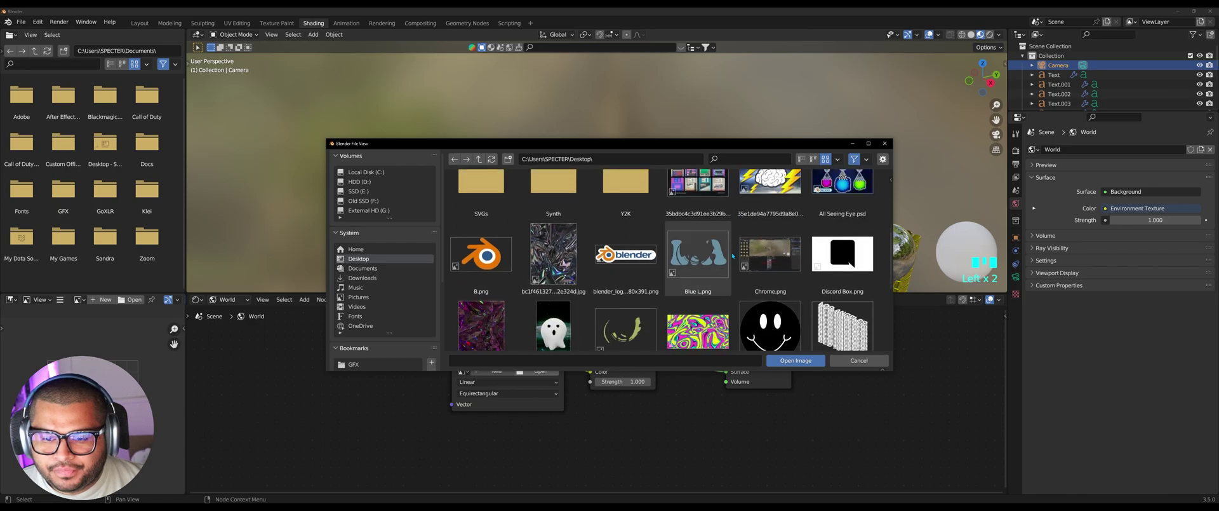
scroll(725, 245, "down", 1)
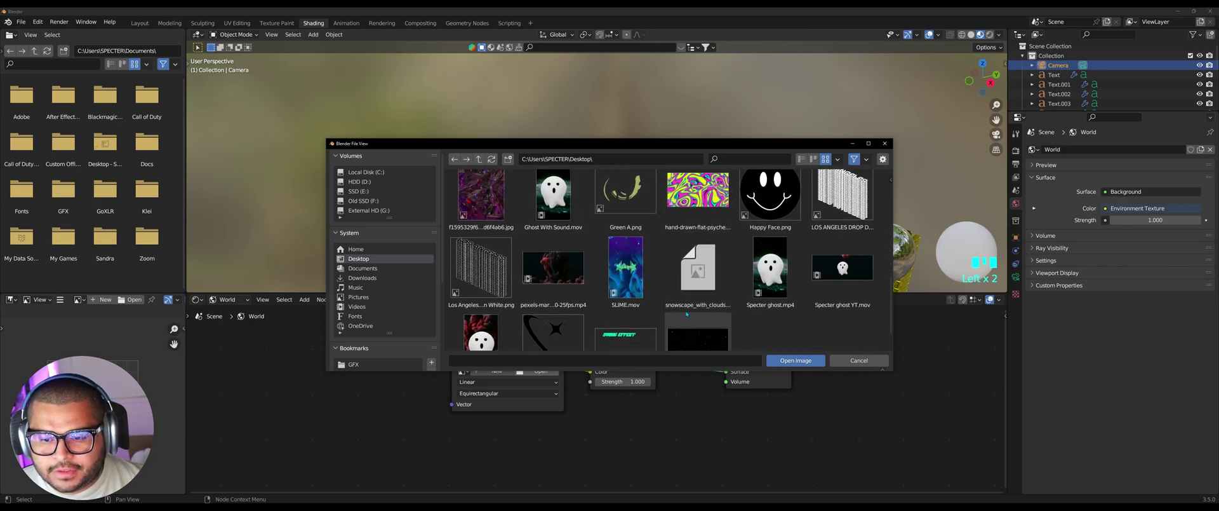
left_click(692, 280)
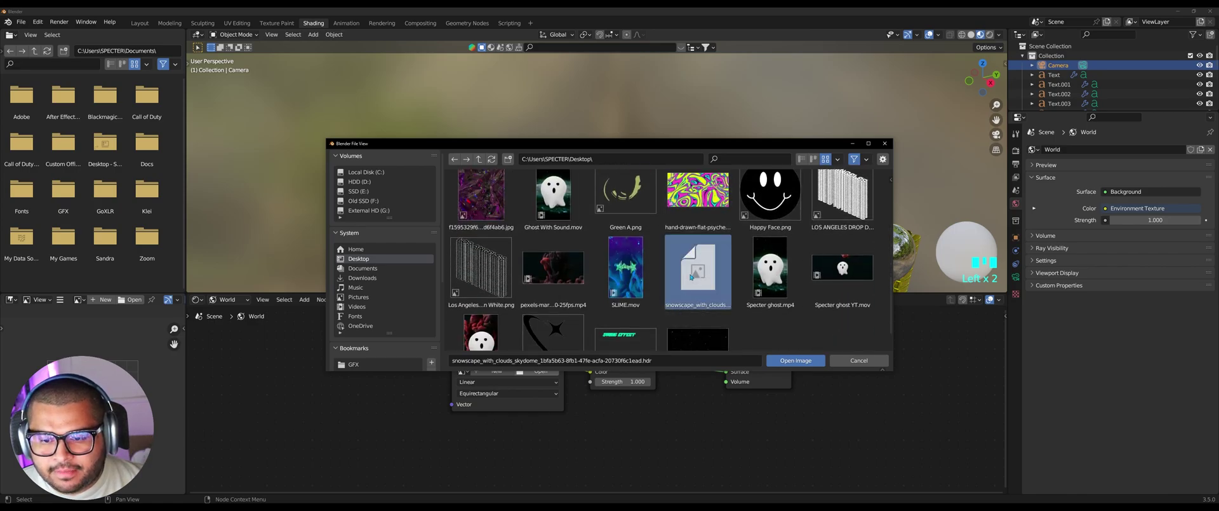
left_click(797, 360)
middle_click_drag(638, 450, 674, 465)
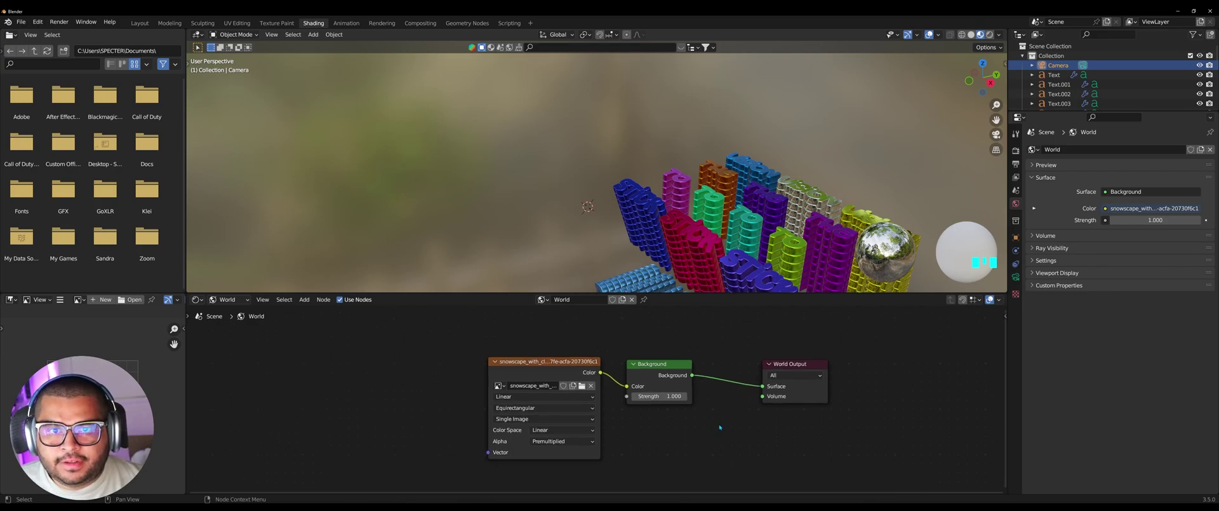
middle_click_drag(909, 428, 876, 402)
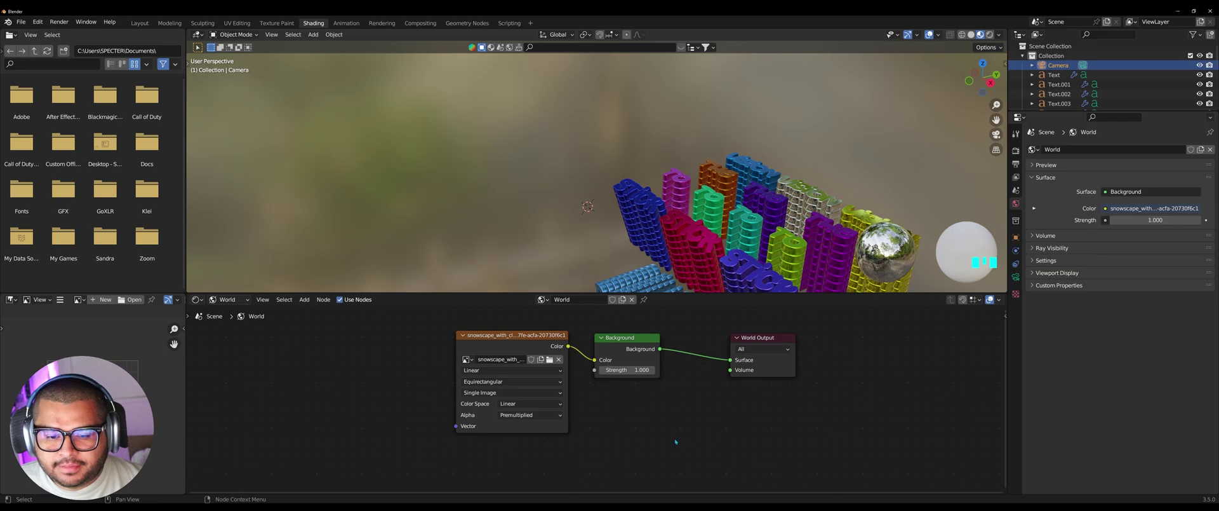
scroll(675, 441, "down", 1)
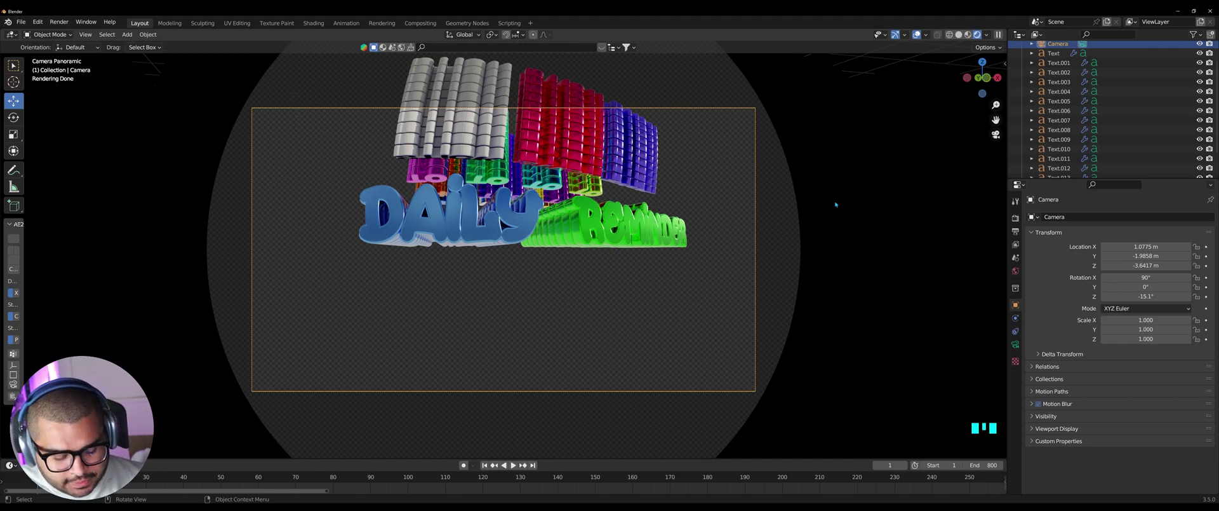
Save the project as TYPO.blend in the Blender Saves folder.
key("ctrl+s")
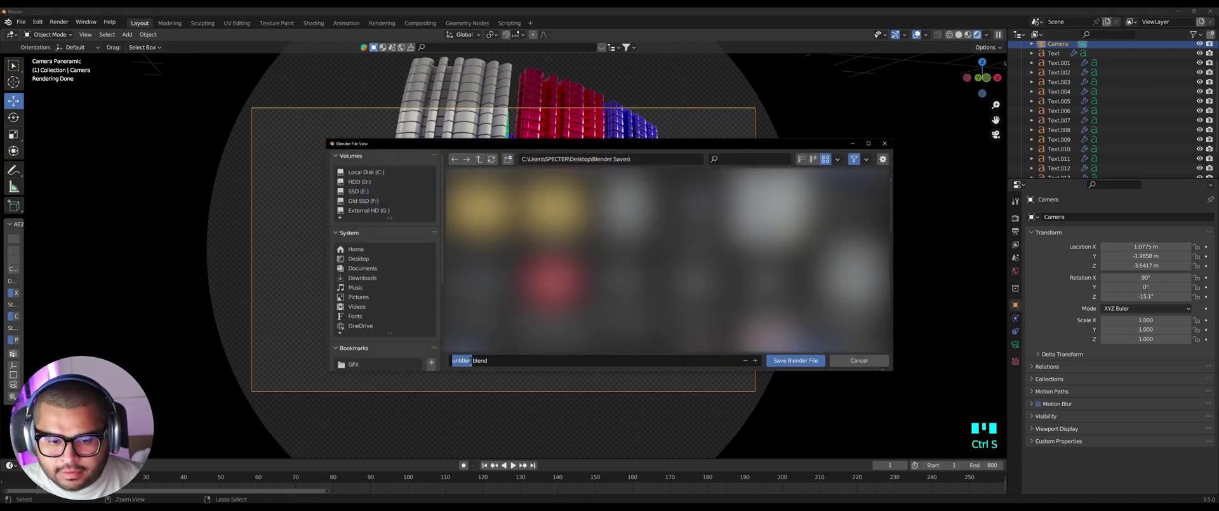
key("BackSpace")
type("TYPO")
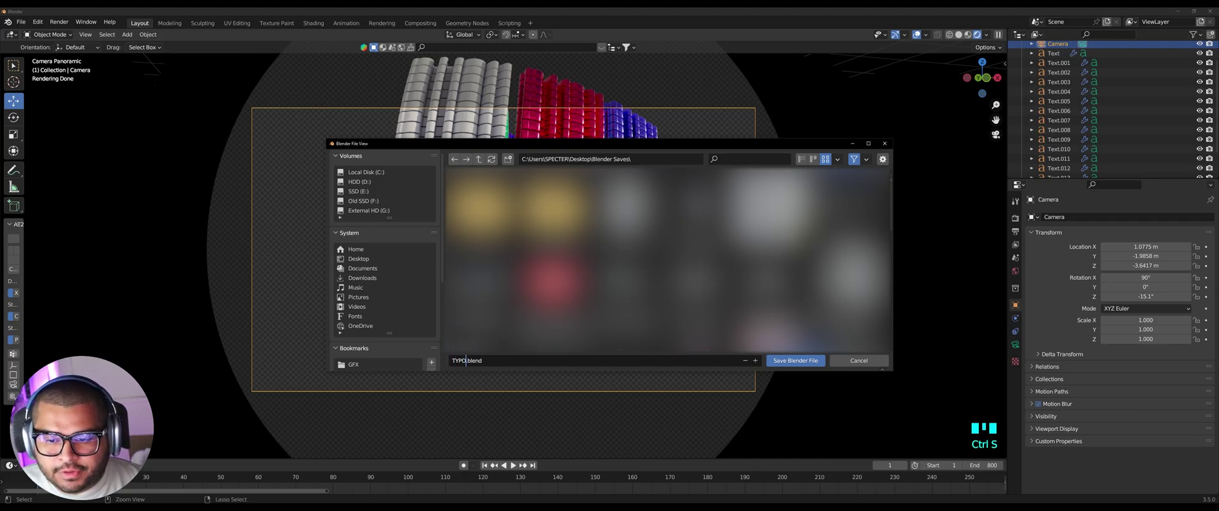
left_click(792, 361)
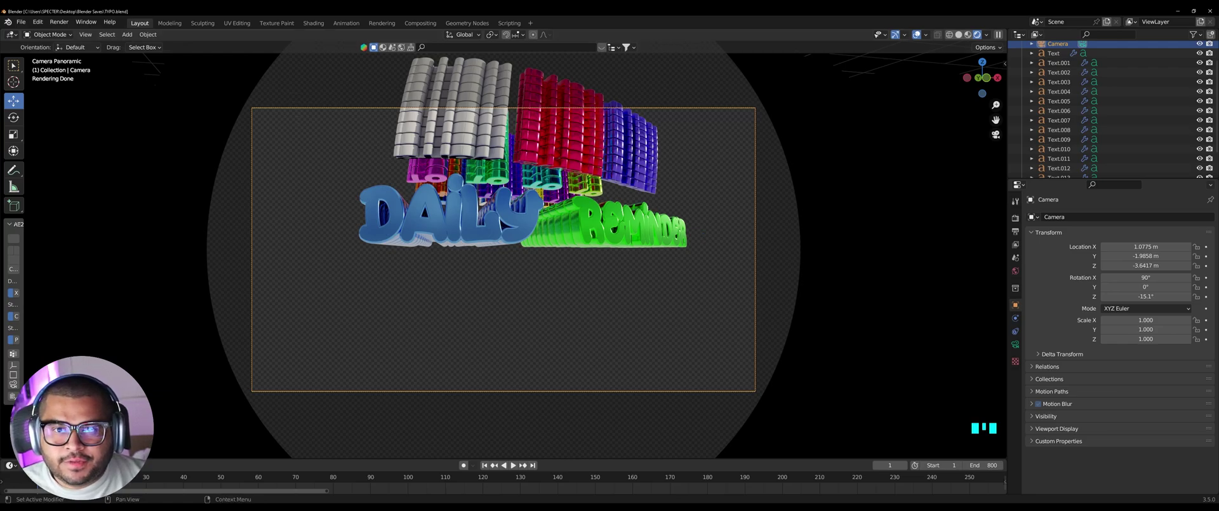
Move the camera close to the D of DAILY, to about X 0.088 m, Y -0.186 m and Z -3.24 m.
key("Left")
key("Left")
key("Left")
key("Left")
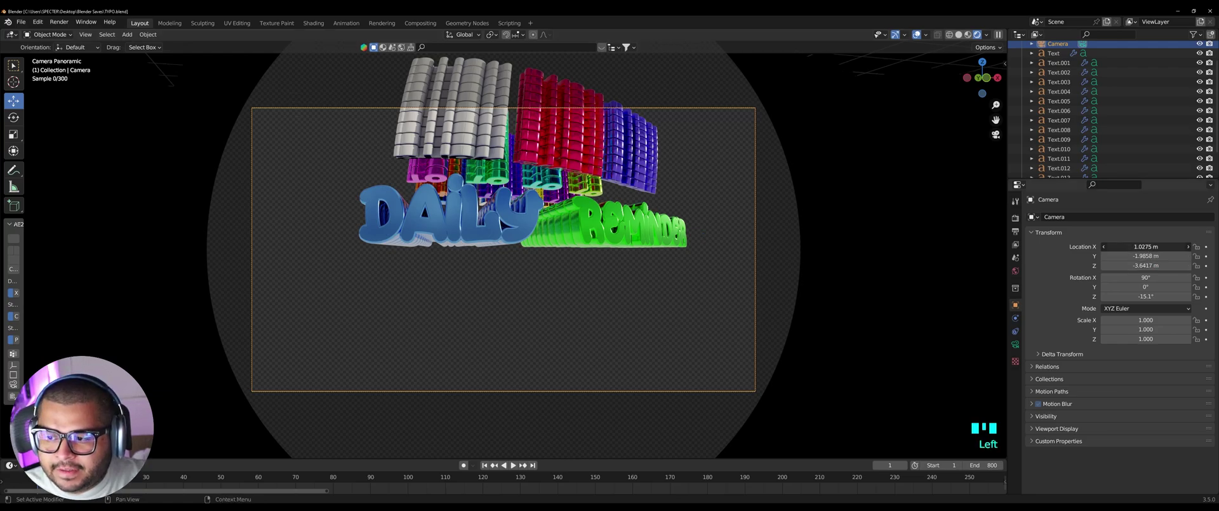
left_click_drag(1146, 256, 1162, 256)
left_click_drag(1145, 266, 1171, 265)
left_click_drag(1146, 256, 1124, 247)
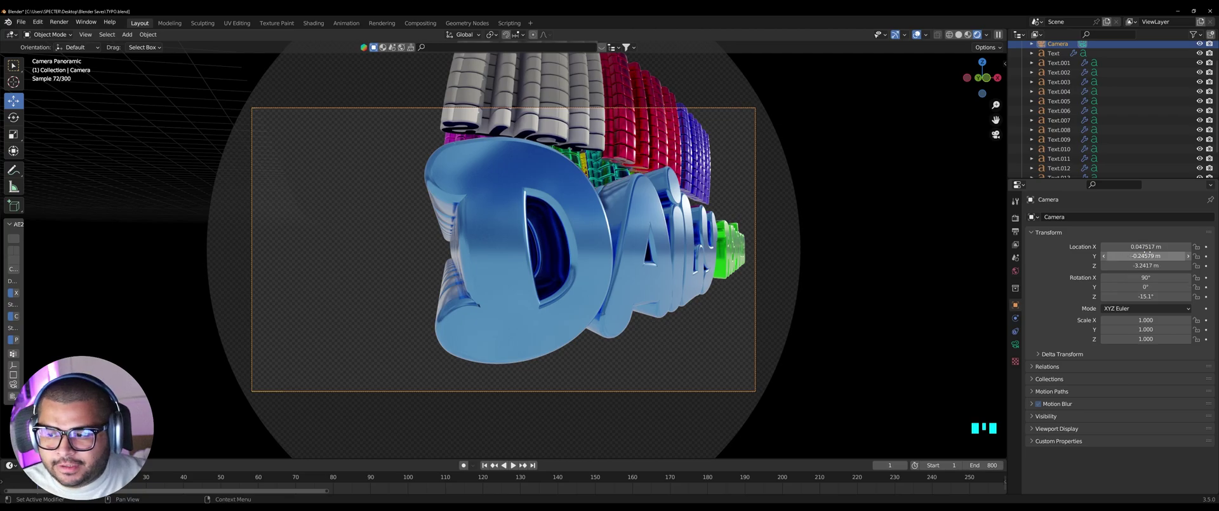
left_click_drag(1148, 247, 1143, 255)
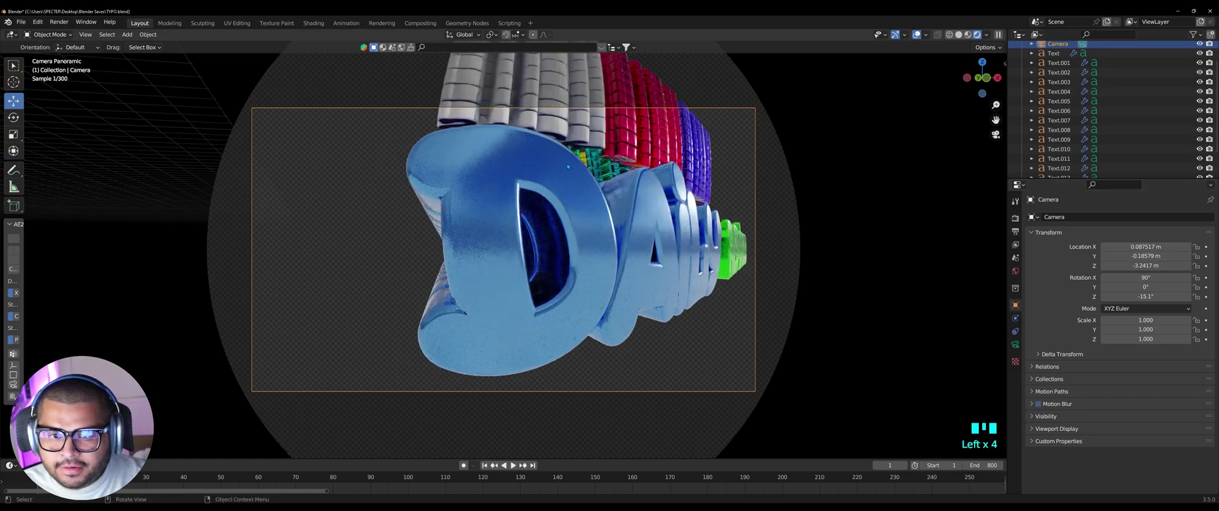
With the camera selected, draw a render region around the whole camera frame so only the area inside it renders.
left_click(320, 111)
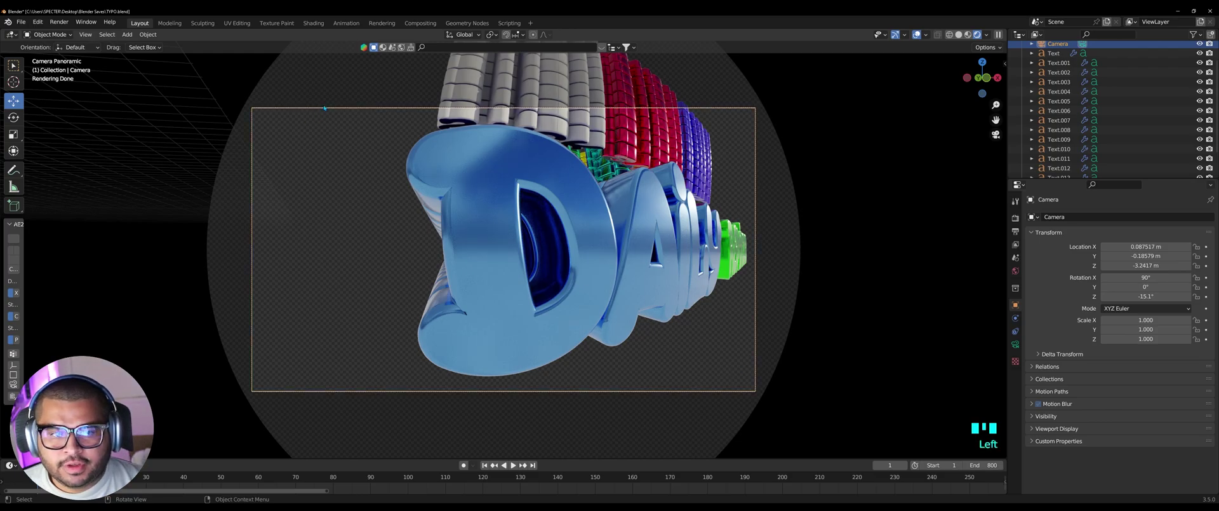
scroll(1078, 57, "up", 2)
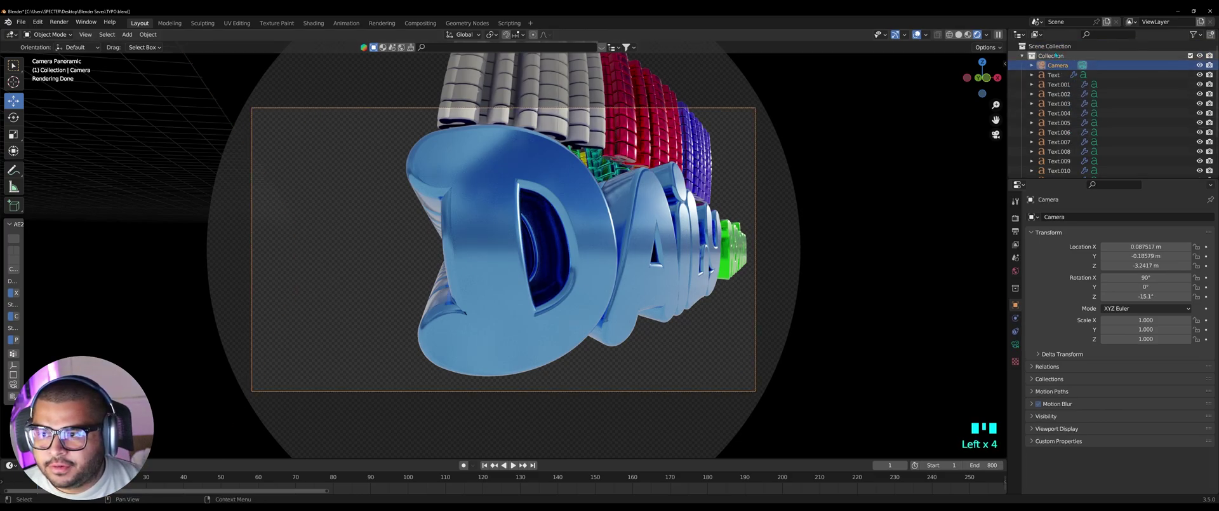
left_click(1057, 65)
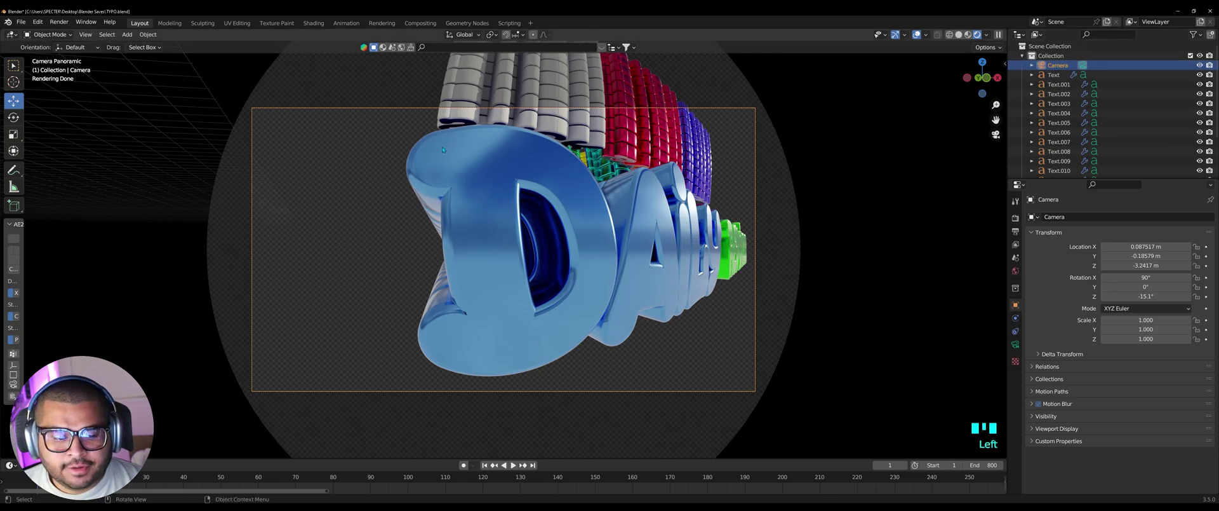
key("ctrl+b")
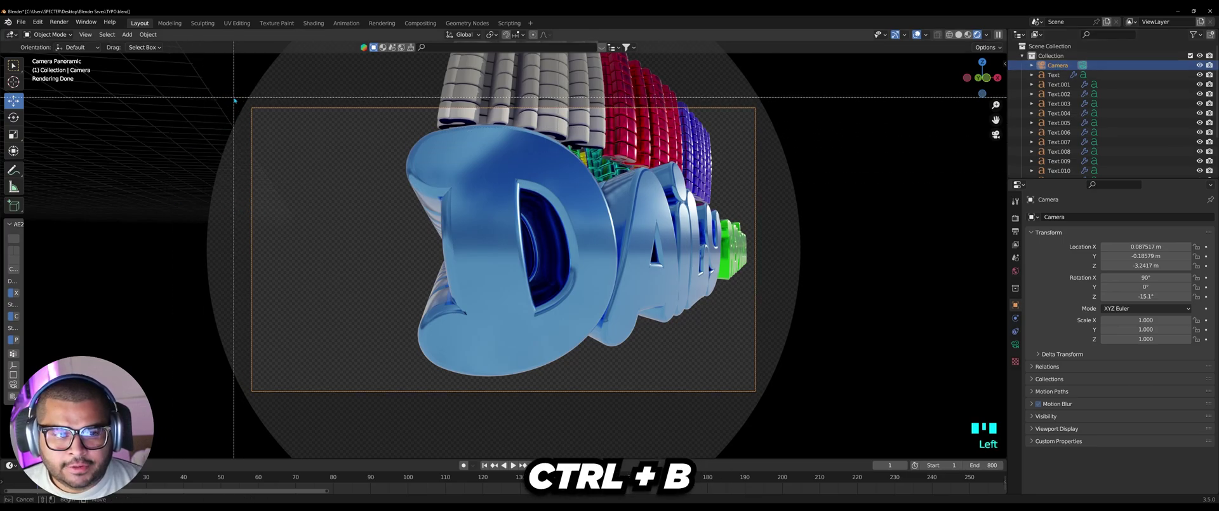
left_click_drag(240, 95, 772, 411)
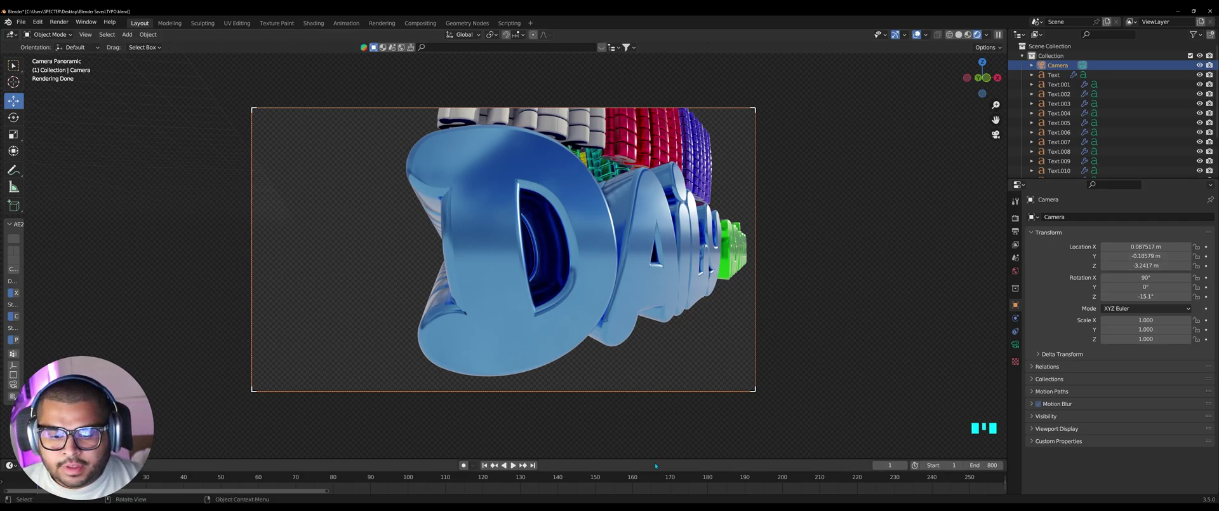
Enlarge the timeline area and fit the full 800-frame range into it.
left_click_drag(653, 458, 654, 376)
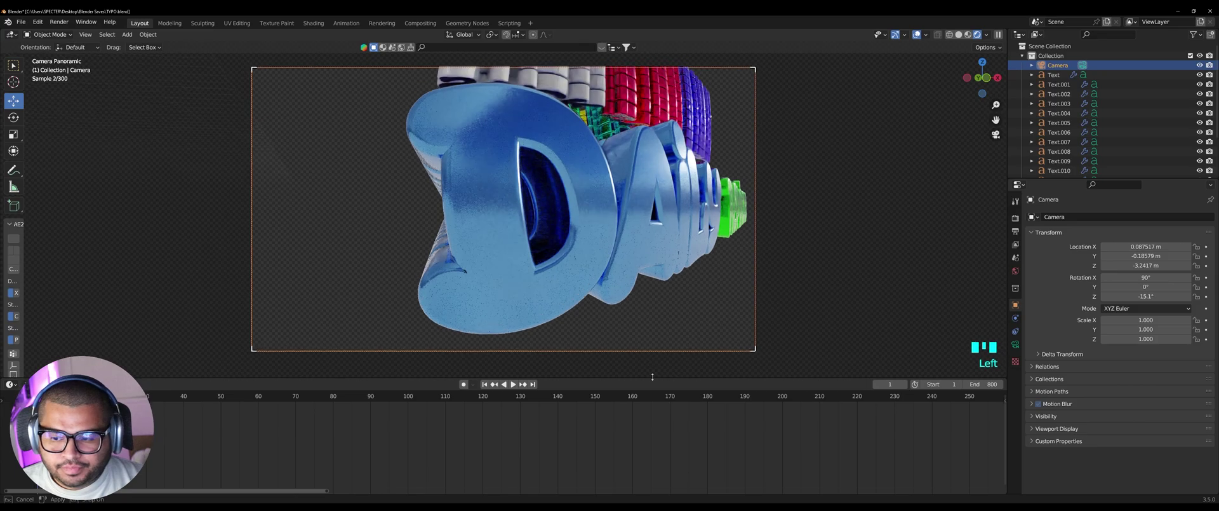
scroll(669, 466, "down", 4)
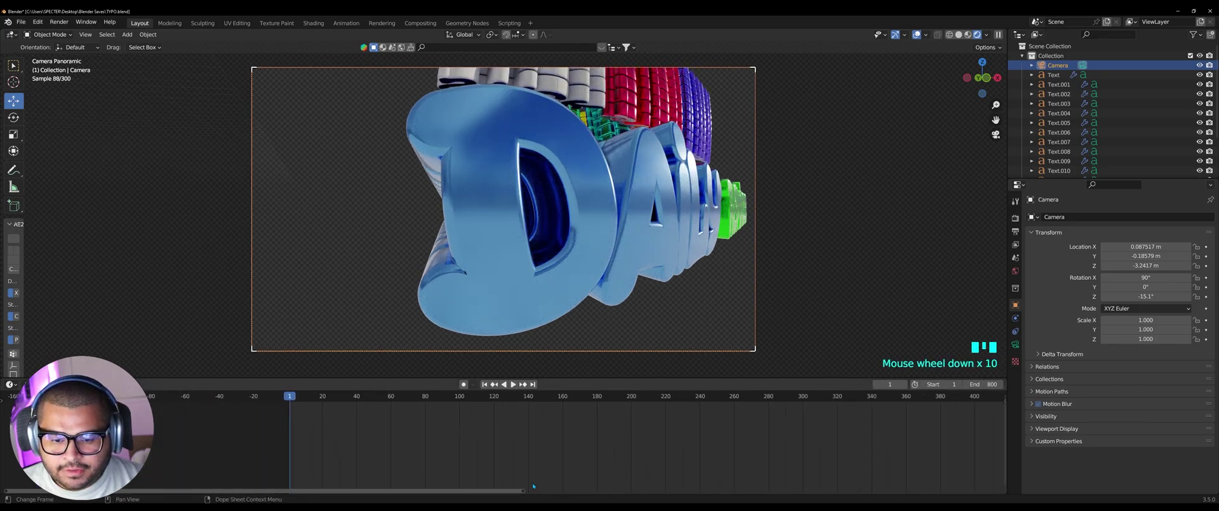
scroll(572, 495, "down", 4)
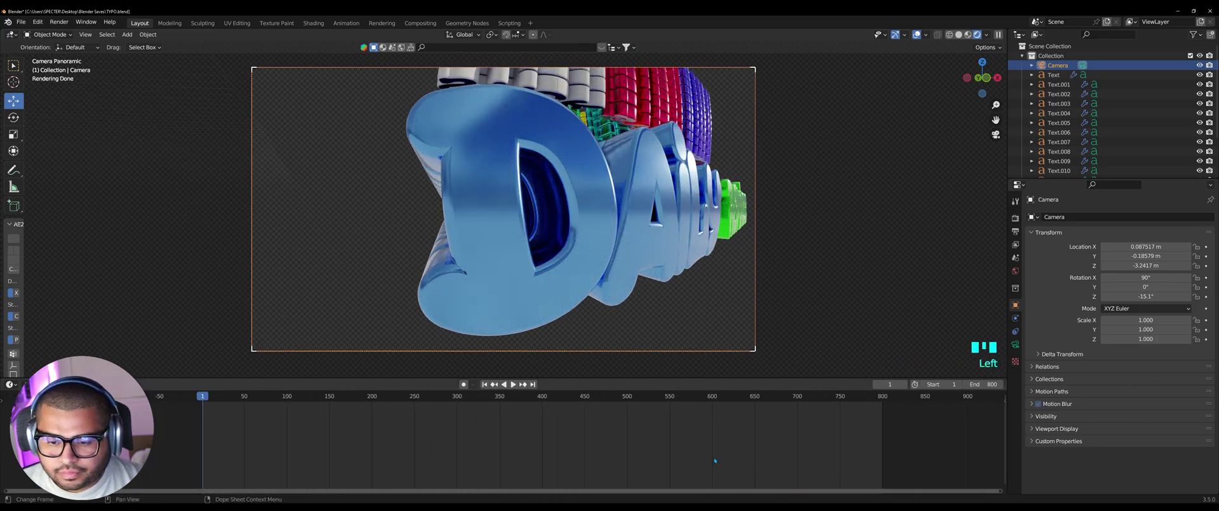
left_click_drag(617, 494, 584, 493)
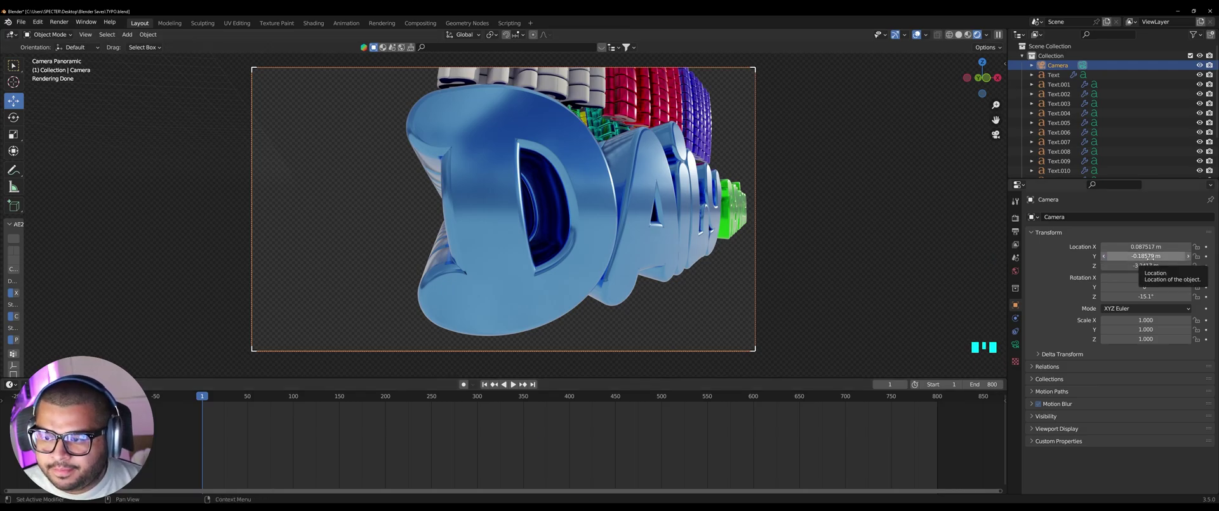
Adjust the camera to about Y -0.206 m and Z -3.262 m, and keyframe its location and rotation at frame 1.
left_click_drag(1147, 256, 1134, 256)
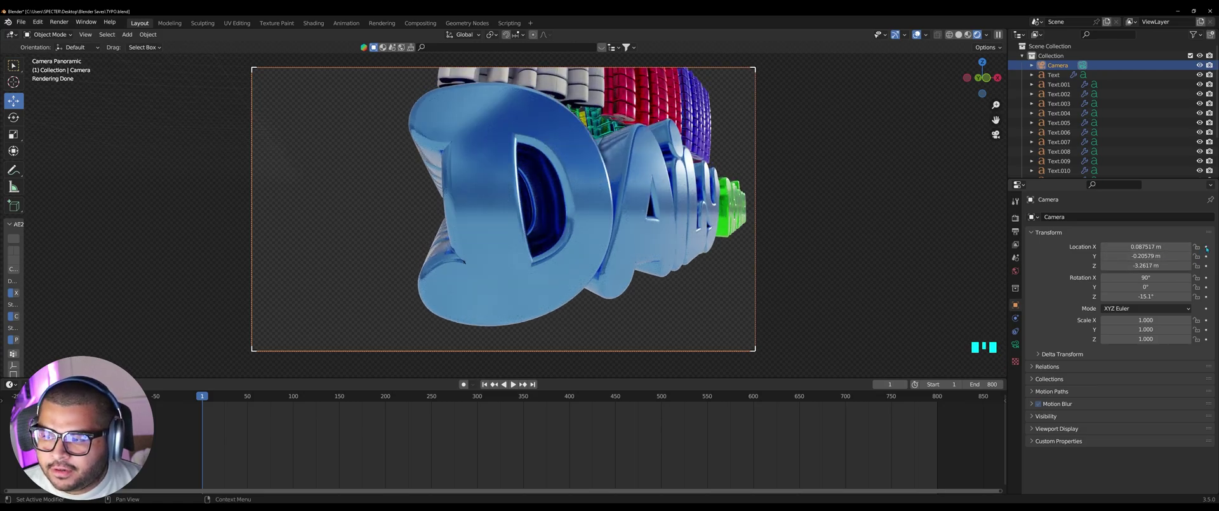
left_click(1206, 246)
left_click(1206, 256)
left_click(1206, 265)
left_click(1206, 277)
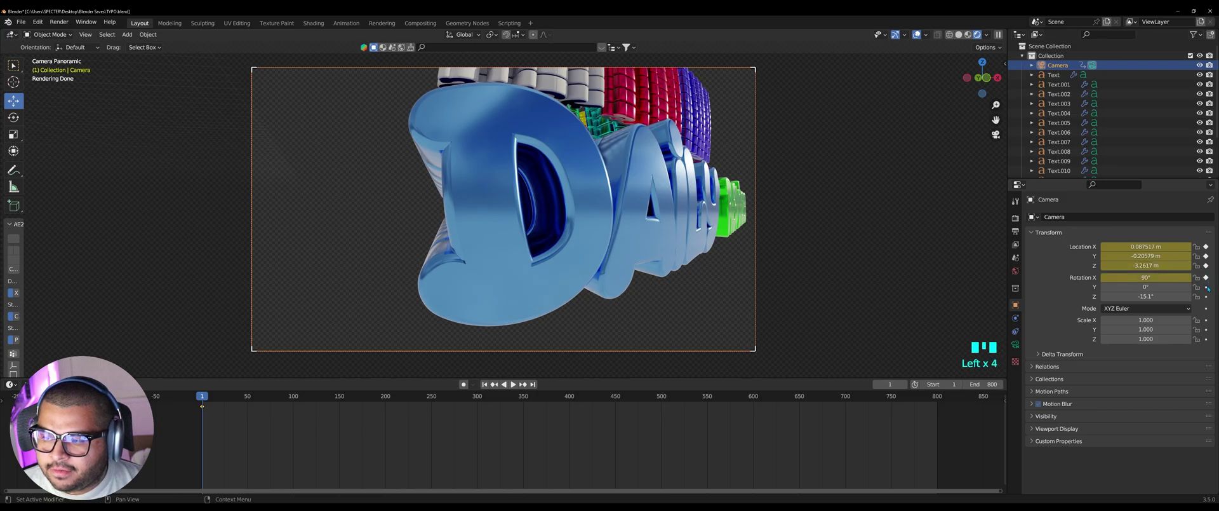
left_click(1206, 287)
left_click(1207, 307)
left_click(1206, 296)
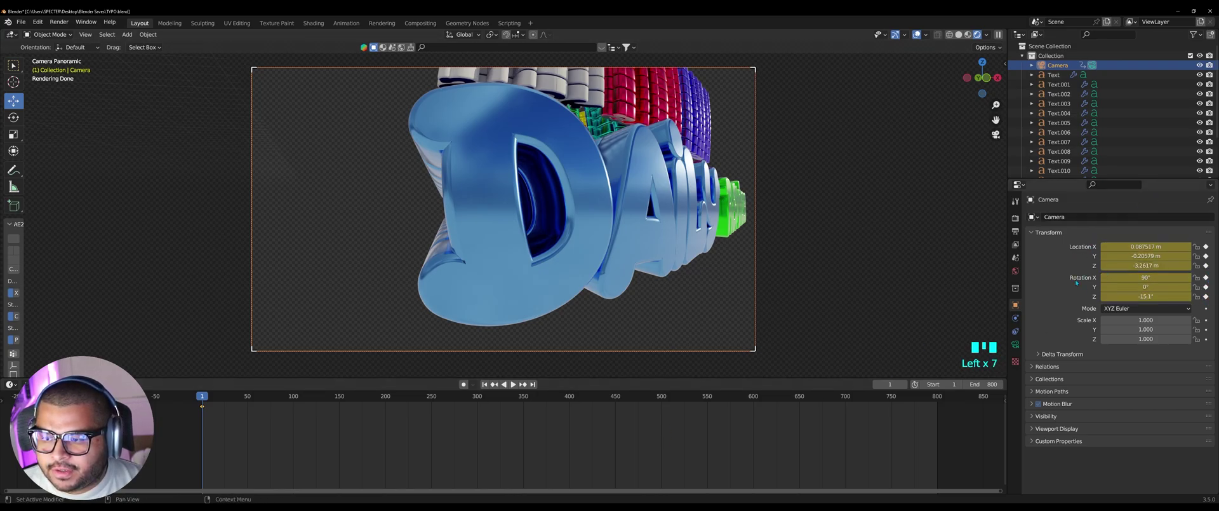
At frame 100, set the camera's X location to about 5.95 m and Z rotation to 25.4°, and keyframe its location and rotation.
left_click(294, 397)
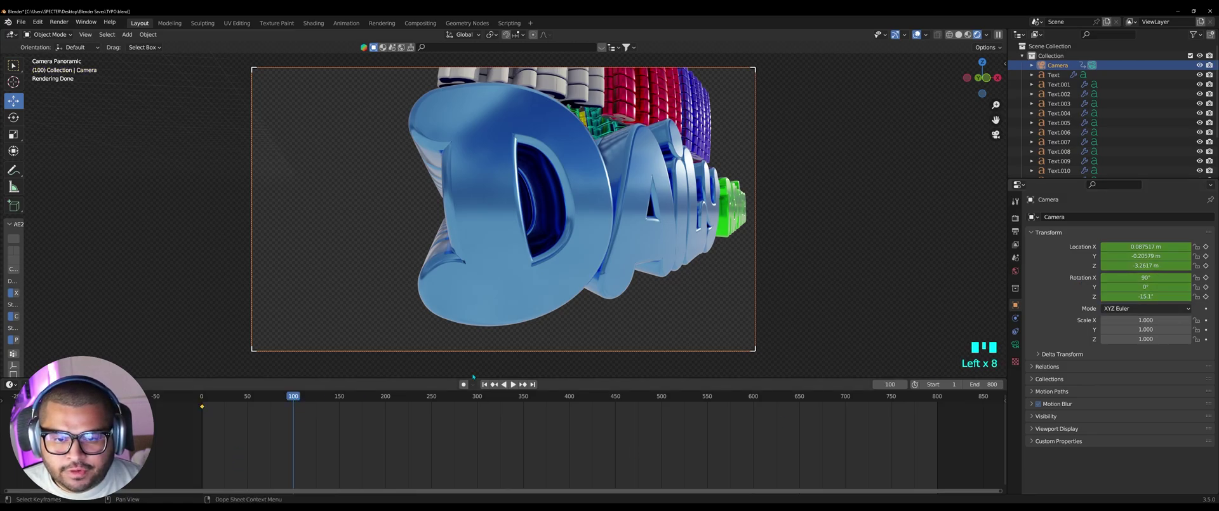
mouse_move(1134, 246)
left_mouse_down()
mouse_move(1200, 247)
mouse_move(1133, 256)
left_mouse_up()
key("ctrl+z")
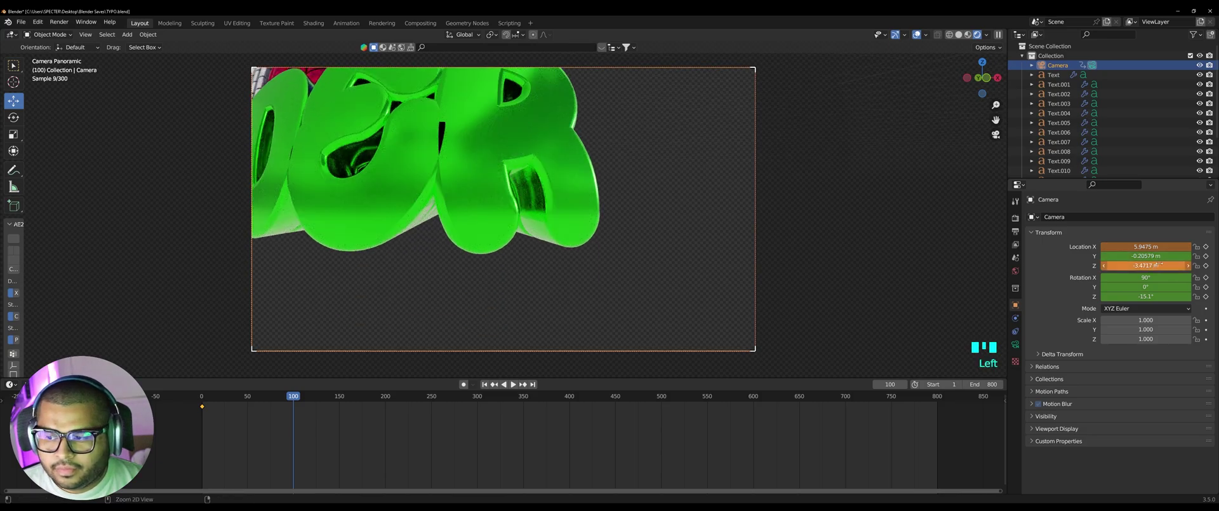
left_click_drag(1144, 296, 1193, 296)
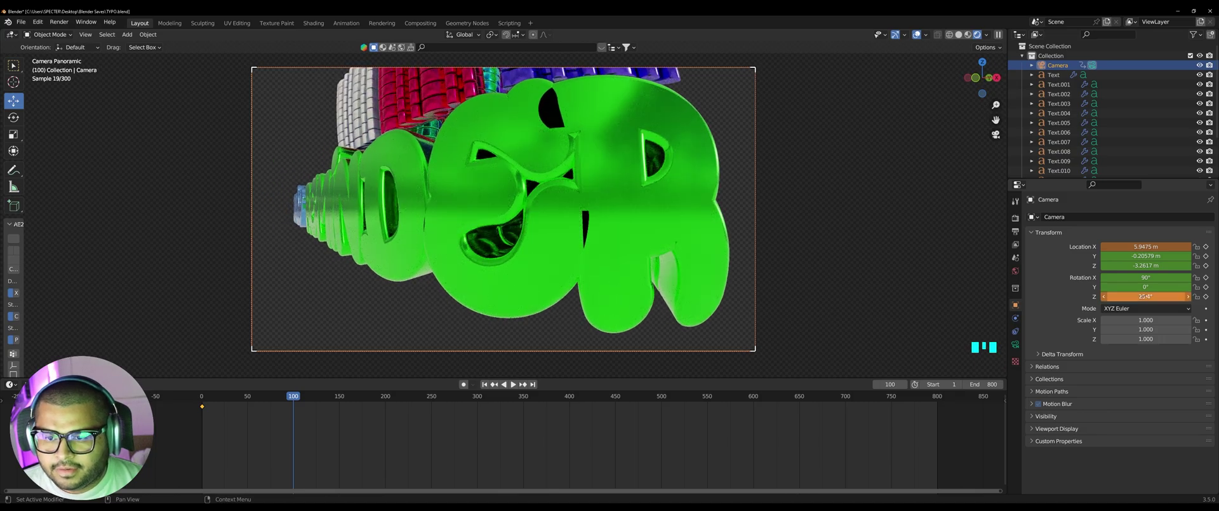
left_click(1206, 296)
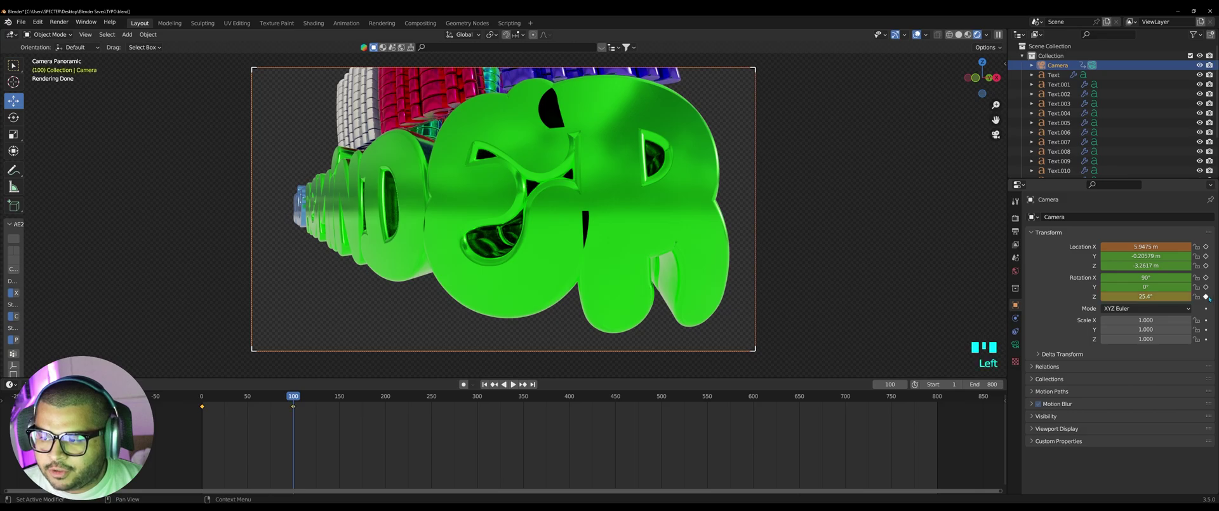
left_click(1206, 247)
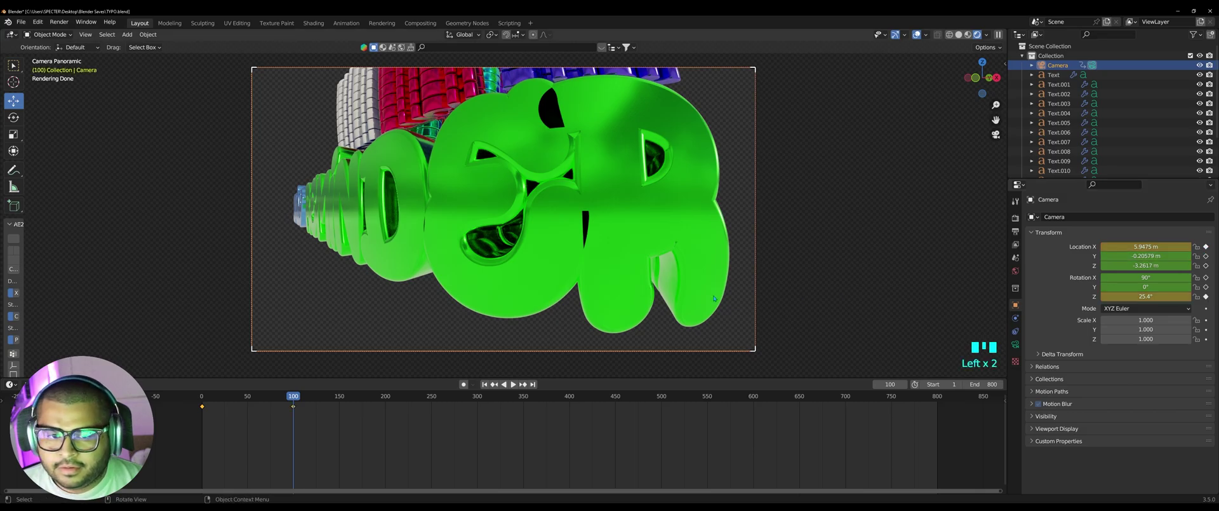
left_click(202, 405)
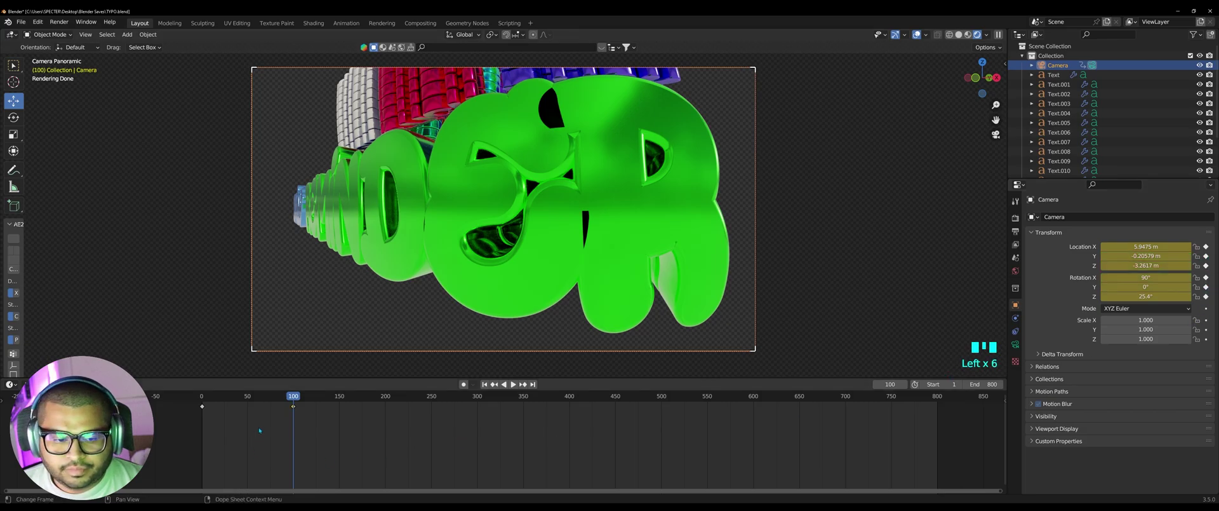
At frame 200, set the camera's location to about X 3.06 m and Z -0.10 m with Z rotation -10.1°, and keyframe location and rotation.
left_click(386, 398)
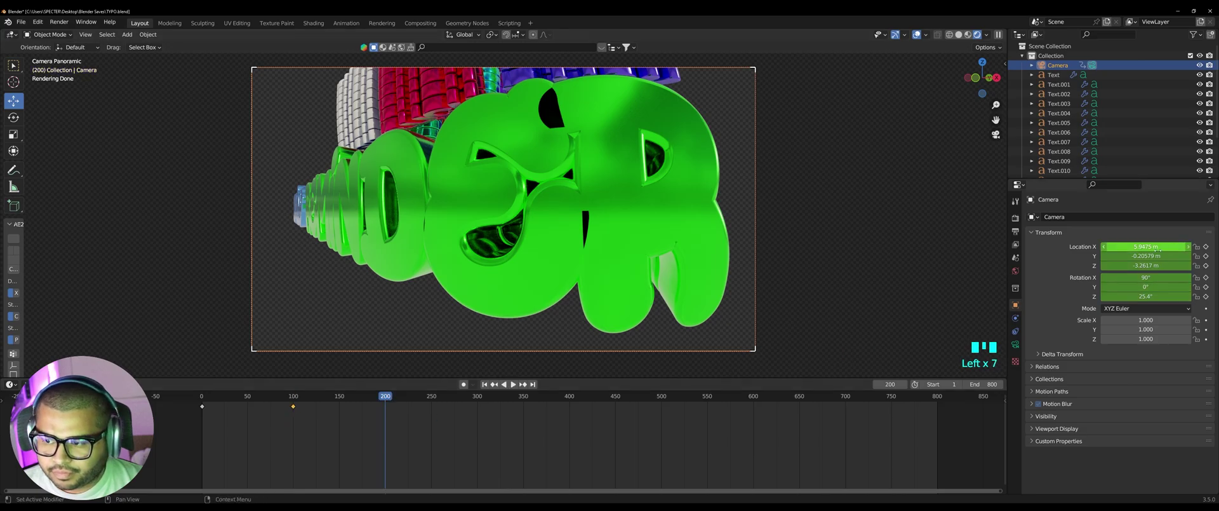
left_click(1104, 246)
left_click_drag(1105, 246, 938, 247)
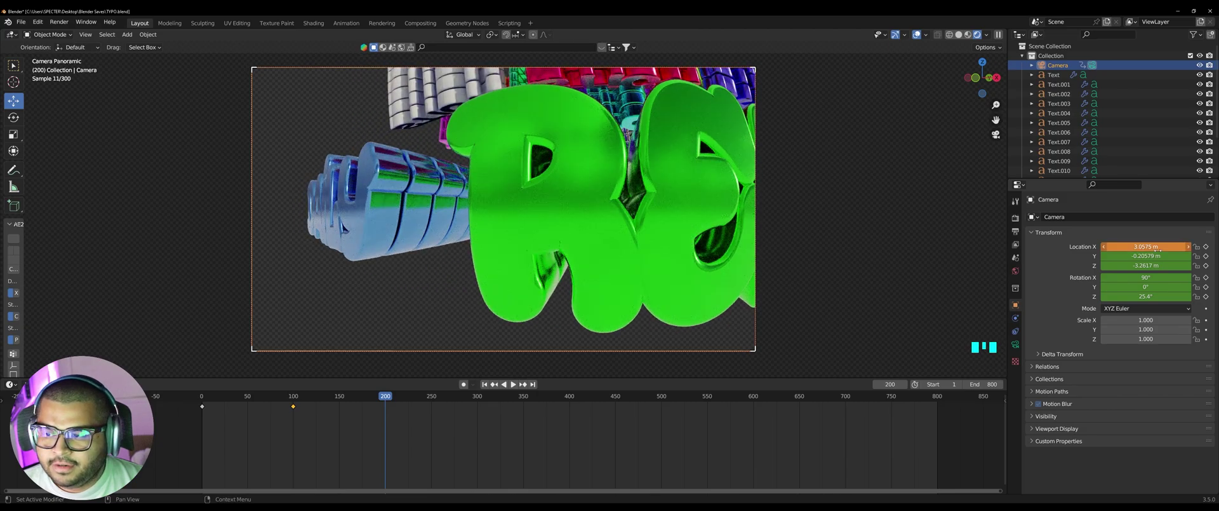
left_click_drag(1127, 265, 1216, 265)
left_click_drag(1157, 297, 1089, 296)
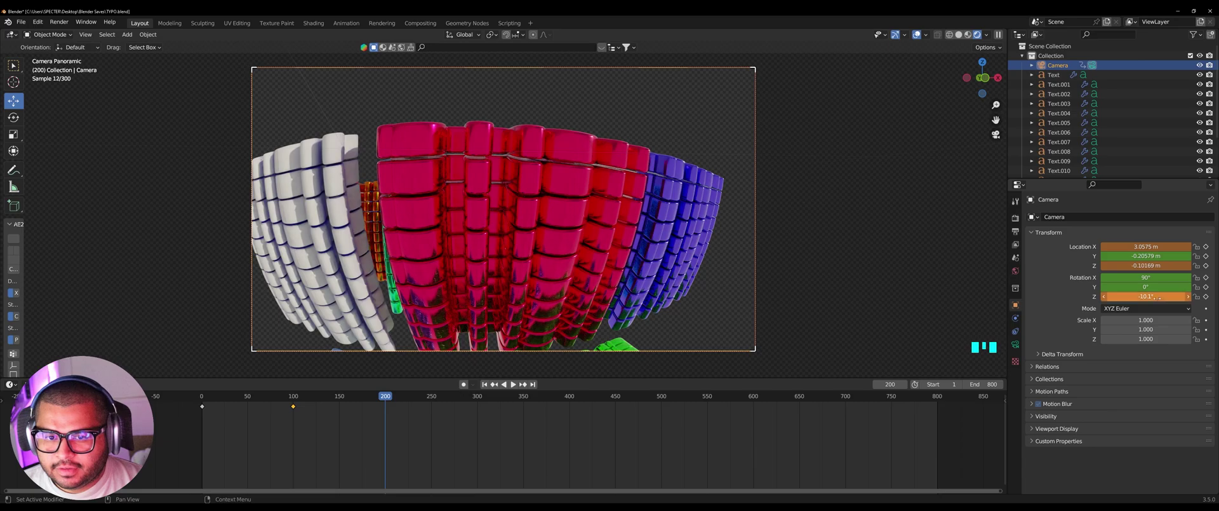
left_click(1206, 297)
left_click(1206, 265)
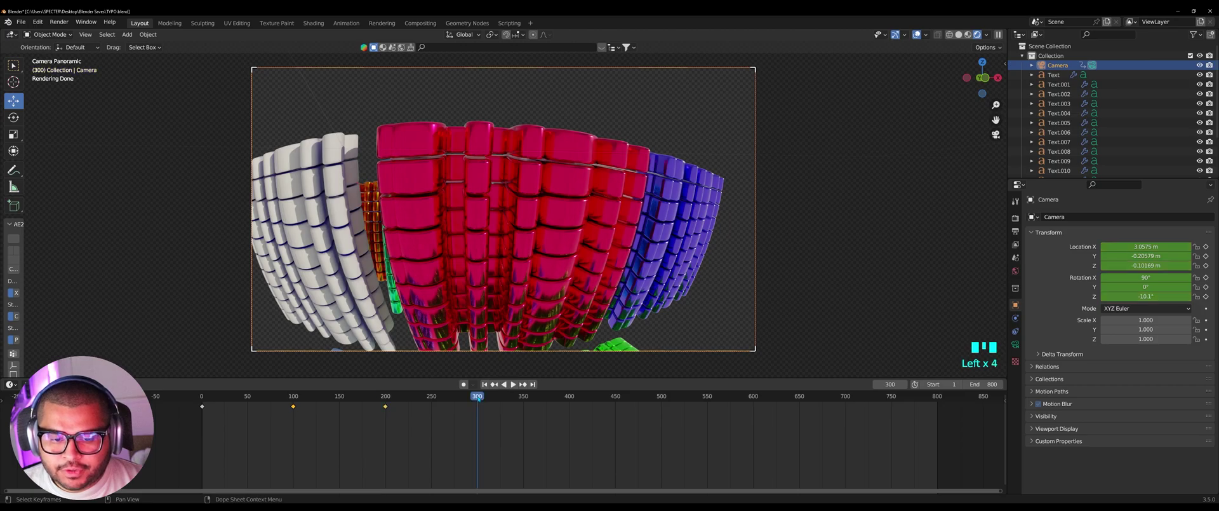
At frame 300, set the camera's X rotation to 0° and location to about 3.43, 1.25, 1.59 m, and keyframe both.
left_click_drag(1137, 246, 1171, 255)
left_click(1159, 277)
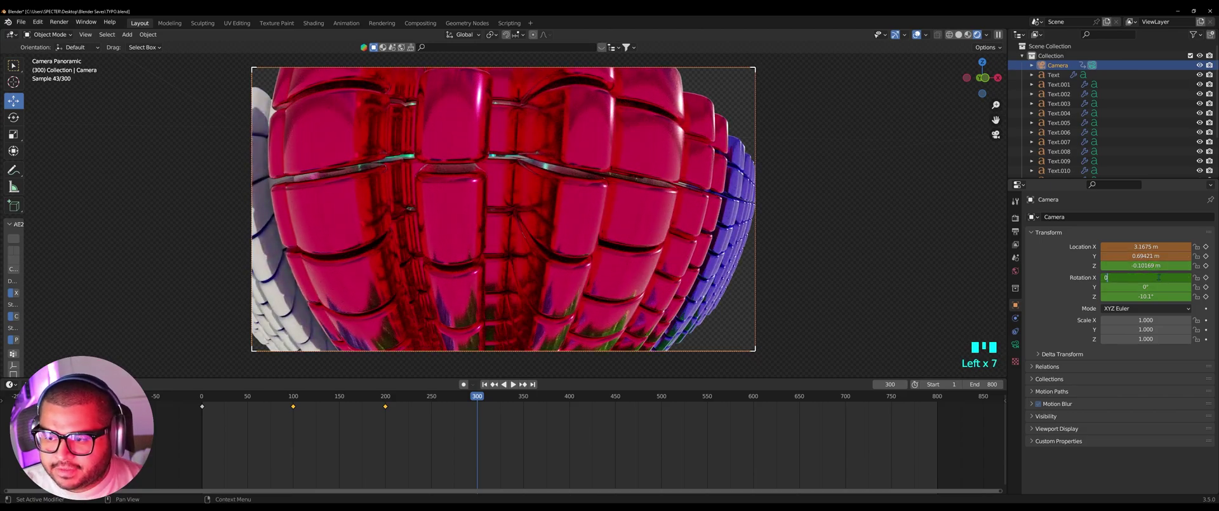
type("0")
key("Return")
left_click(1206, 277)
left_click_drag(1170, 256, 1208, 256)
mouse_move(1170, 247)
left_mouse_down()
mouse_move(1178, 265)
mouse_move(1157, 256)
mouse_move(1187, 246)
left_mouse_up()
left_click_drag(1169, 256, 1183, 256)
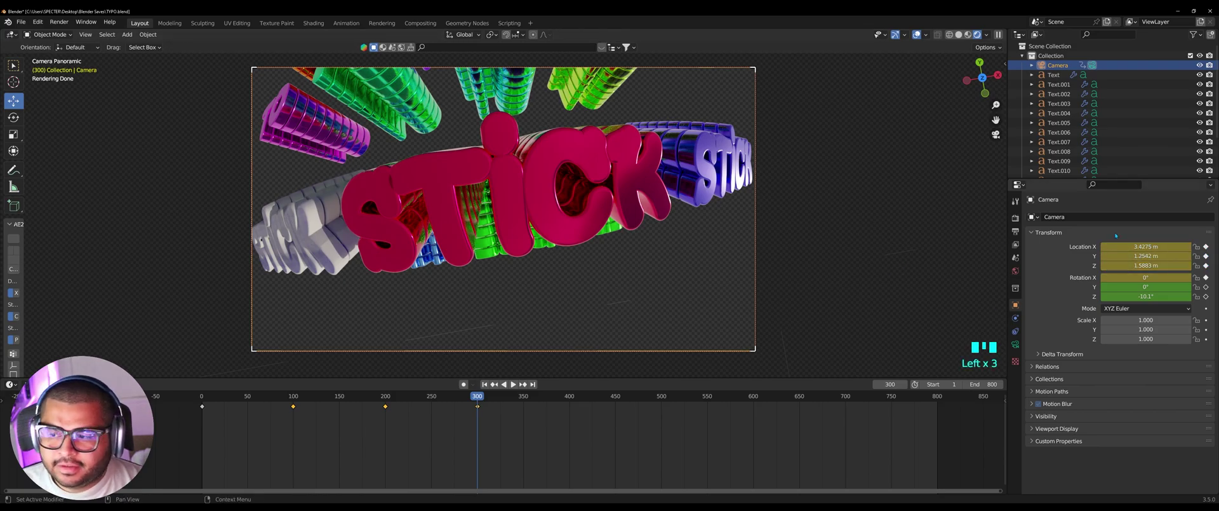
At frame 400, move the camera to about X 2.00 m, Y 3.15 m and Z 1.21 m, and keyframe its location.
left_click(571, 397)
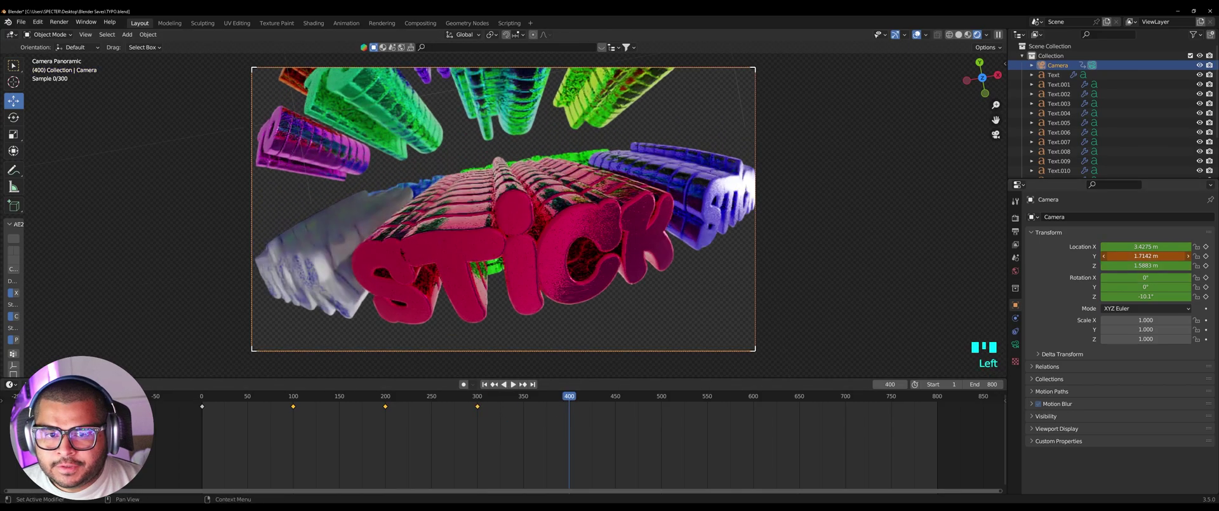
mouse_move(1156, 255)
left_mouse_down()
mouse_move(1191, 255)
mouse_move(1089, 246)
mouse_move(1169, 255)
mouse_move(1145, 266)
mouse_move(1133, 265)
mouse_move(1156, 247)
left_mouse_up()
left_click_drag(1157, 255, 1157, 255)
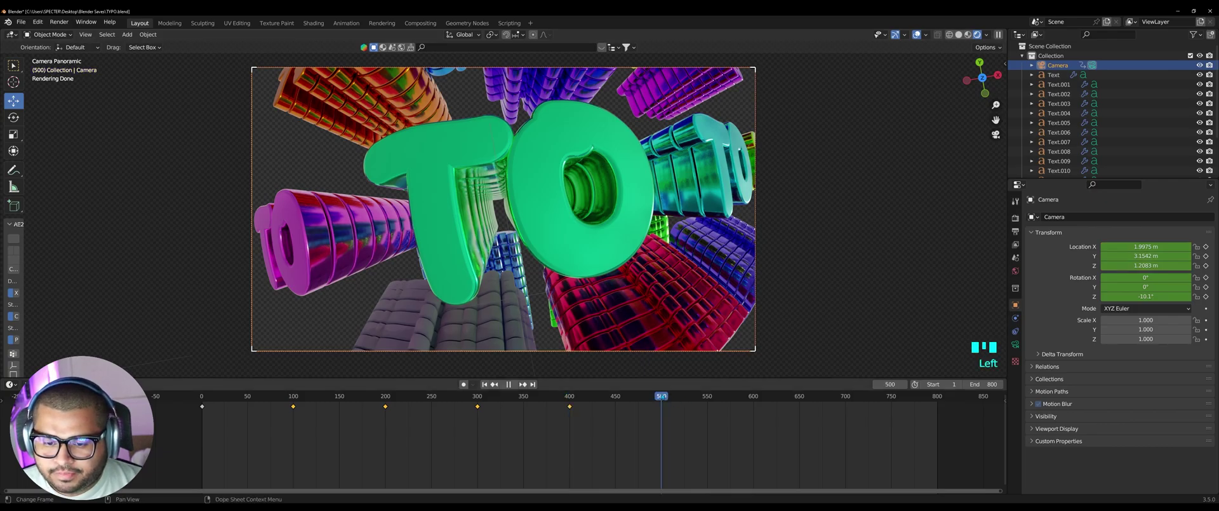
Keyframe the camera's location at about (2.77, 4.75, 1.44) m on frame 500 and (3.33, 6.06, 1.80) m on frame 600.
left_click_drag(1156, 246, 1176, 266)
left_click_drag(1169, 247, 1173, 256)
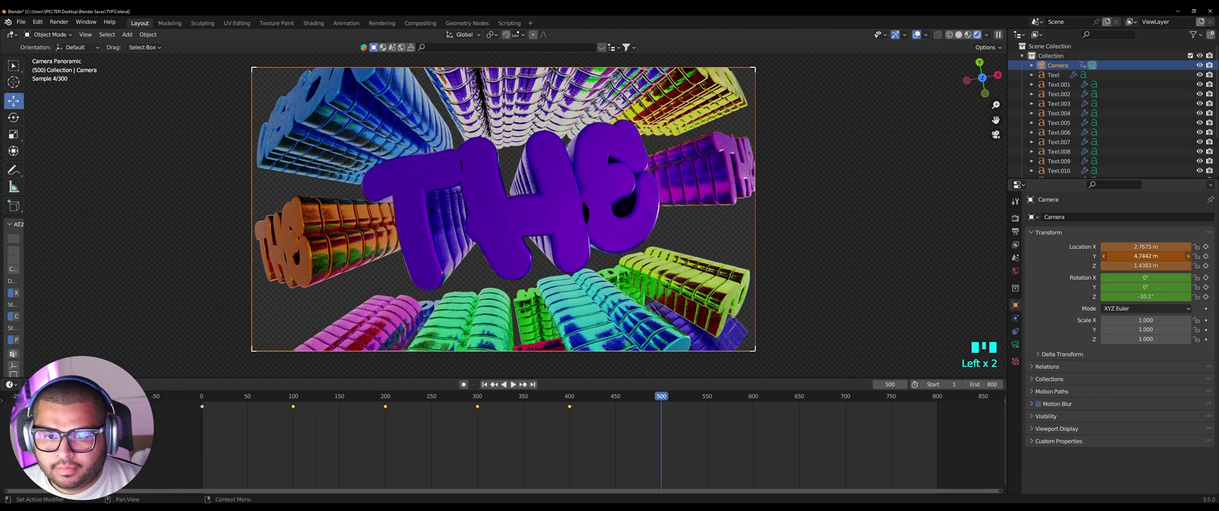
left_click(1206, 246)
left_click(1206, 256)
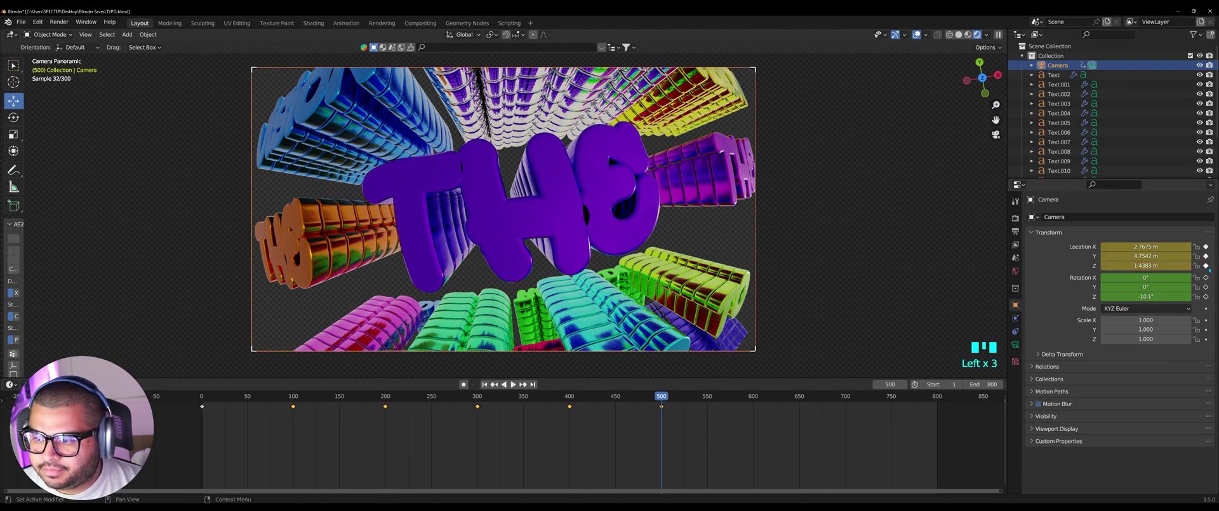
mouse_move(1157, 246)
left_mouse_down()
mouse_move(1214, 256)
mouse_move(1170, 247)
mouse_move(1159, 265)
mouse_move(1168, 256)
left_mouse_up()
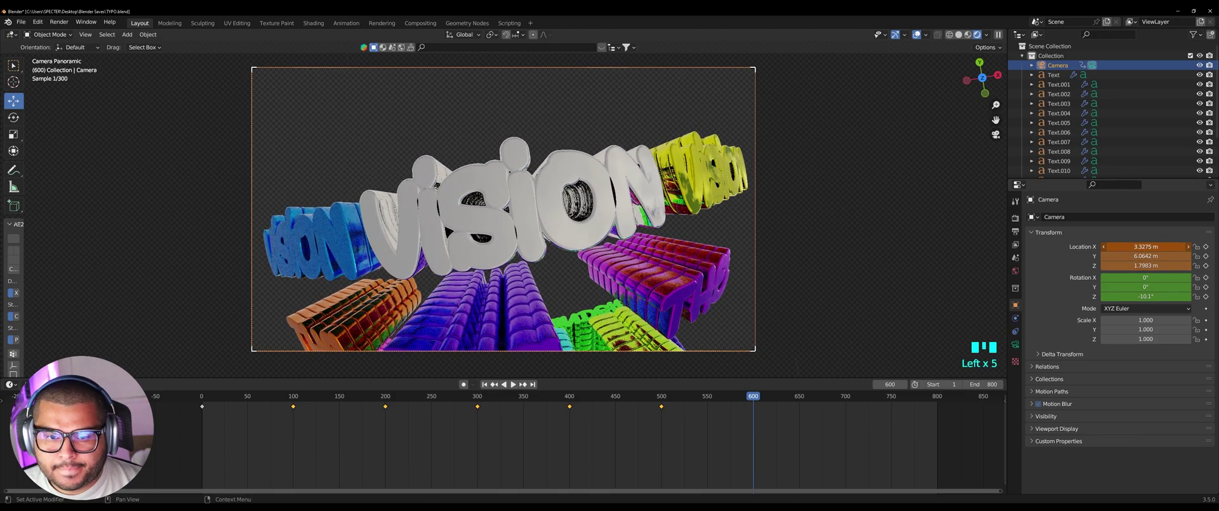
left_click(1206, 266)
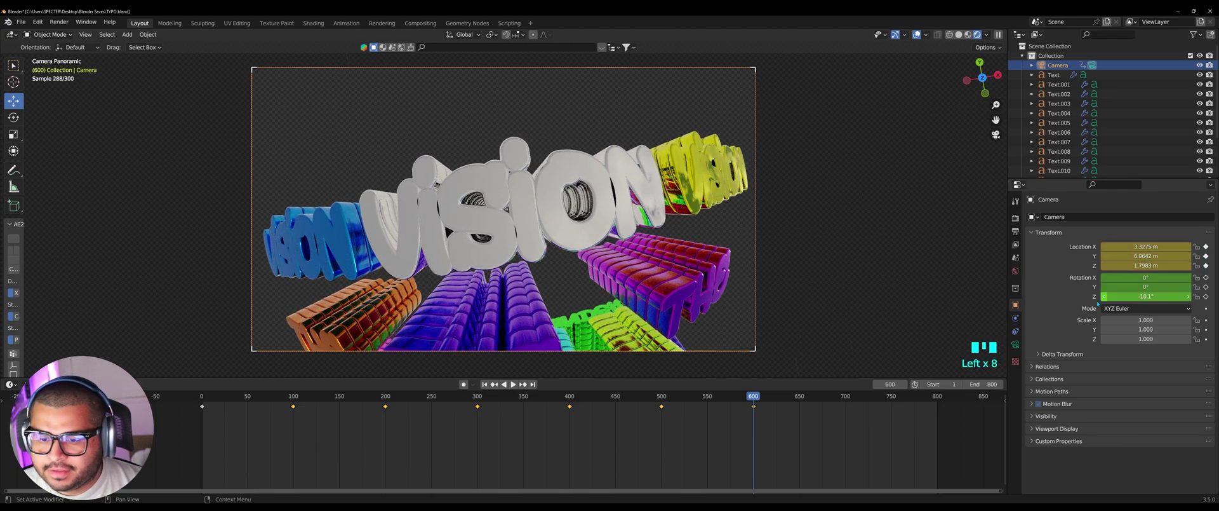
Keyframe the camera's X location at frame 651, at about 5.63 m on frame 700, and at about 3.44 m near frame 750.
left_click(774, 397)
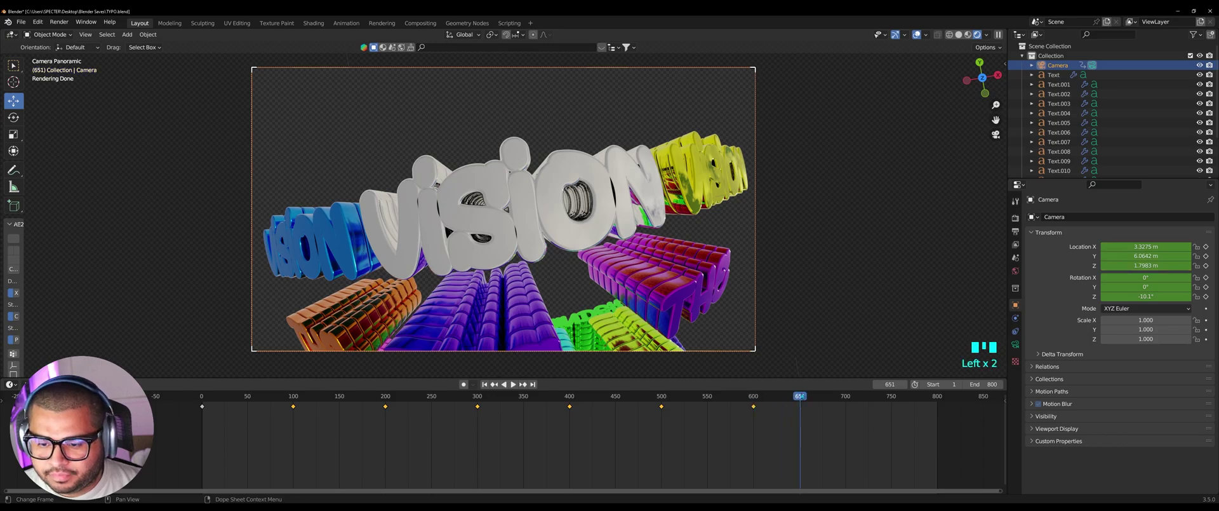
mouse_move(1146, 246)
left_mouse_down()
mouse_move(1135, 246)
mouse_move(1187, 246)
mouse_move(964, 246)
mouse_move(1207, 246)
mouse_move(1117, 246)
mouse_move(1157, 246)
left_mouse_up()
left_click(1206, 246)
left_click(846, 396)
left_click(1206, 246)
left_click(891, 396)
left_click(1206, 246)
At frame 800, lower the camera's Z location to about 0.25 m and keyframe it.
left_click(894, 396)
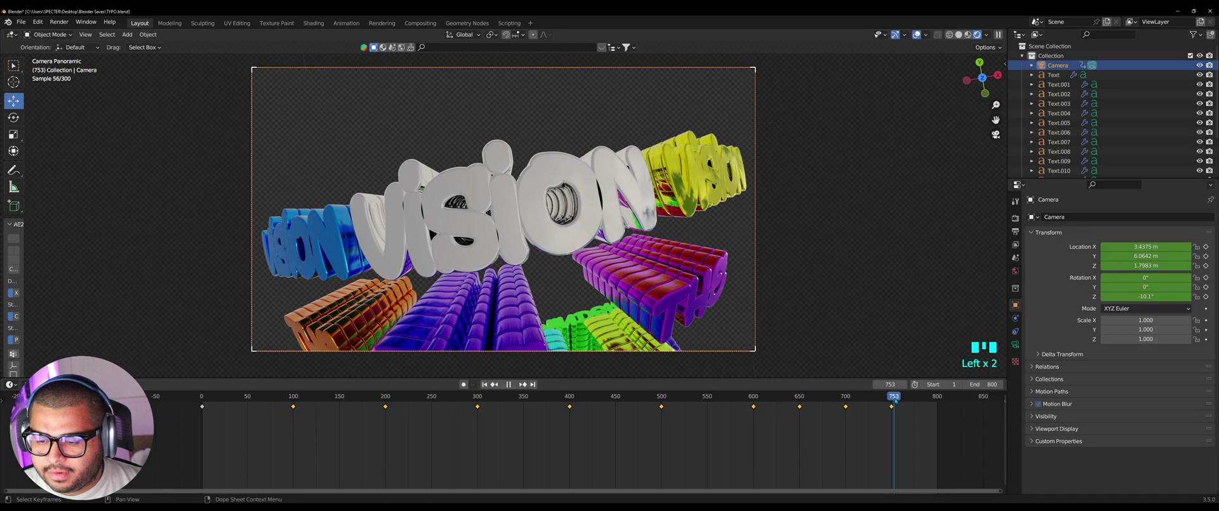
left_click_drag(938, 391, 938, 394)
left_click_drag(1146, 265, 1113, 265)
left_click(1206, 265)
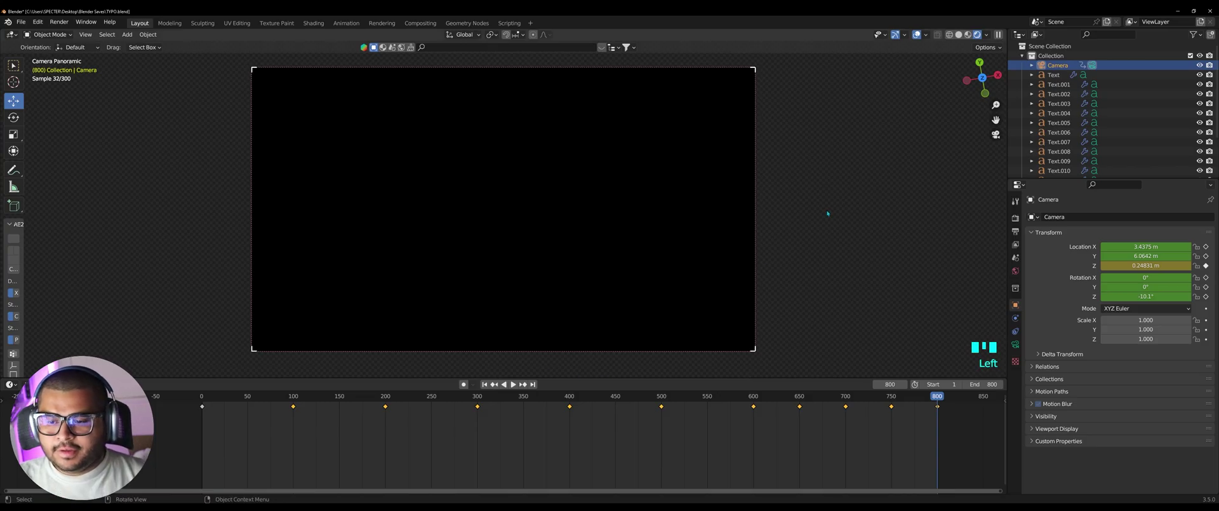
Preview the camera animation, and set the interpolation of all its keyframes to Bezier.
key("space")
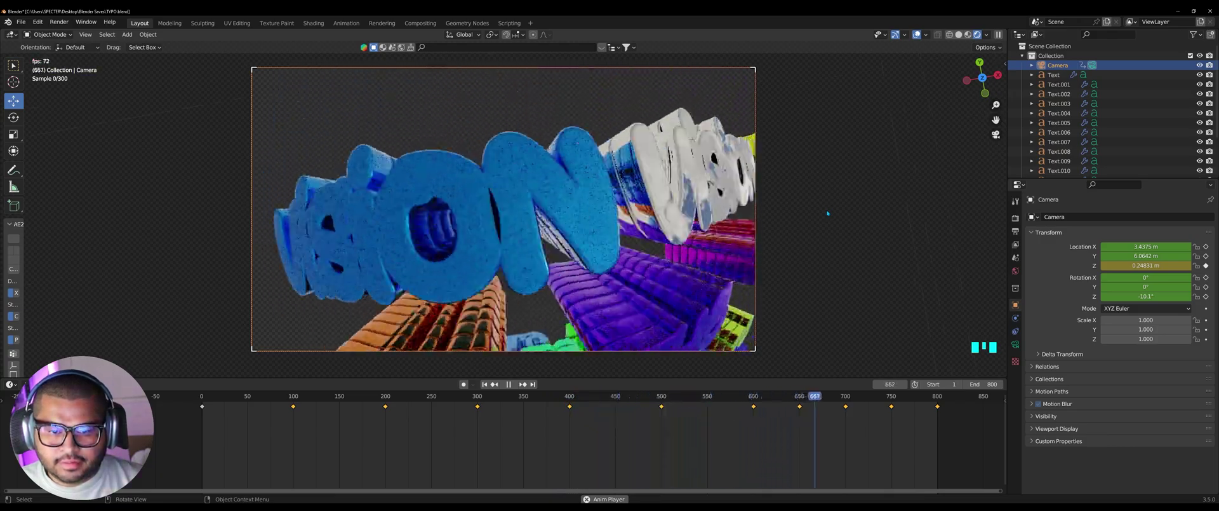
key("space")
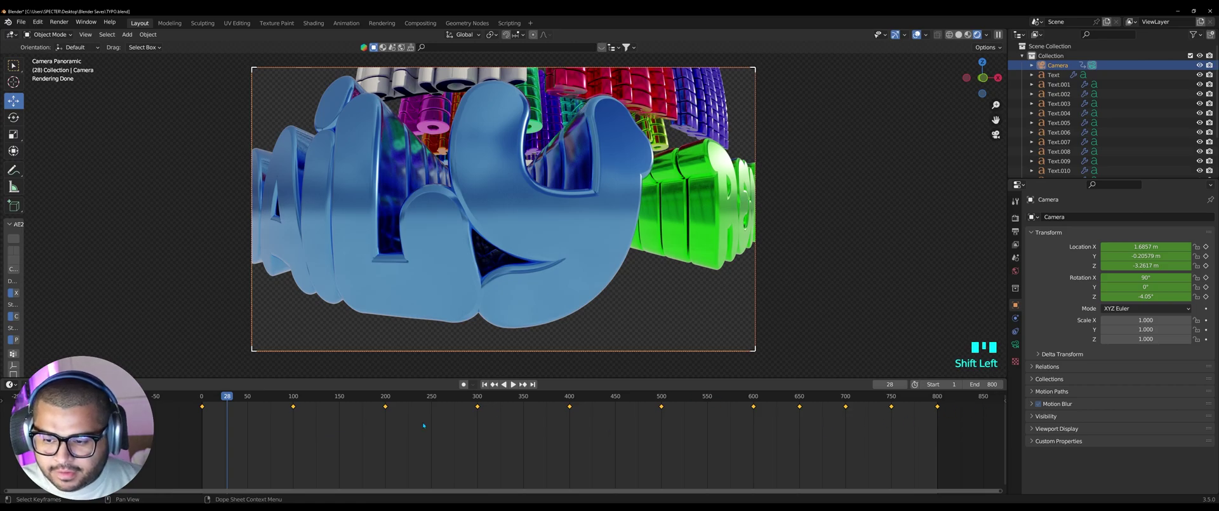
right_click(202, 408)
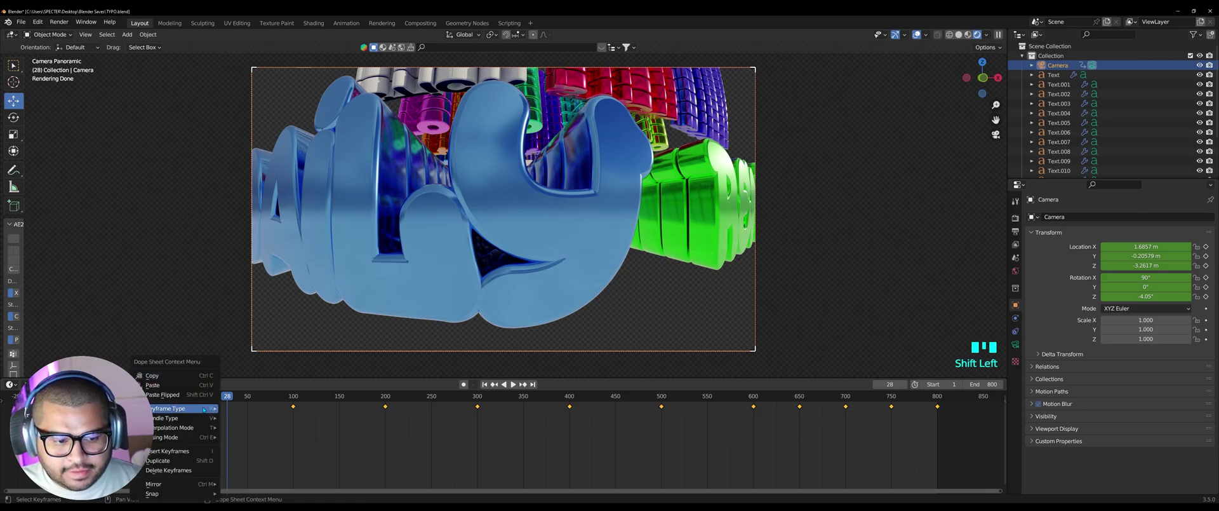
mouse_move(203, 409)
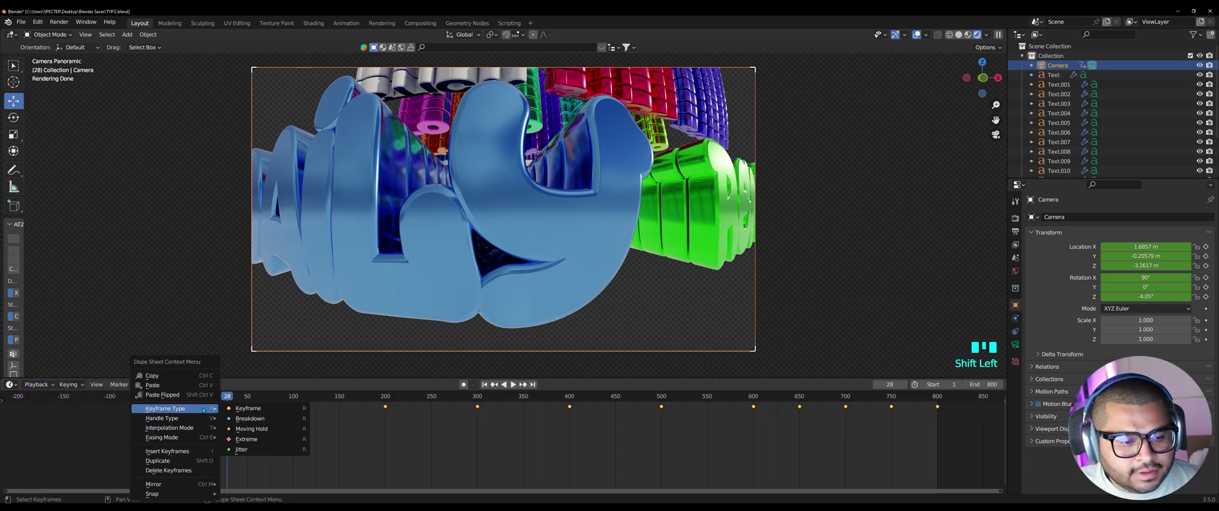
mouse_move(198, 428)
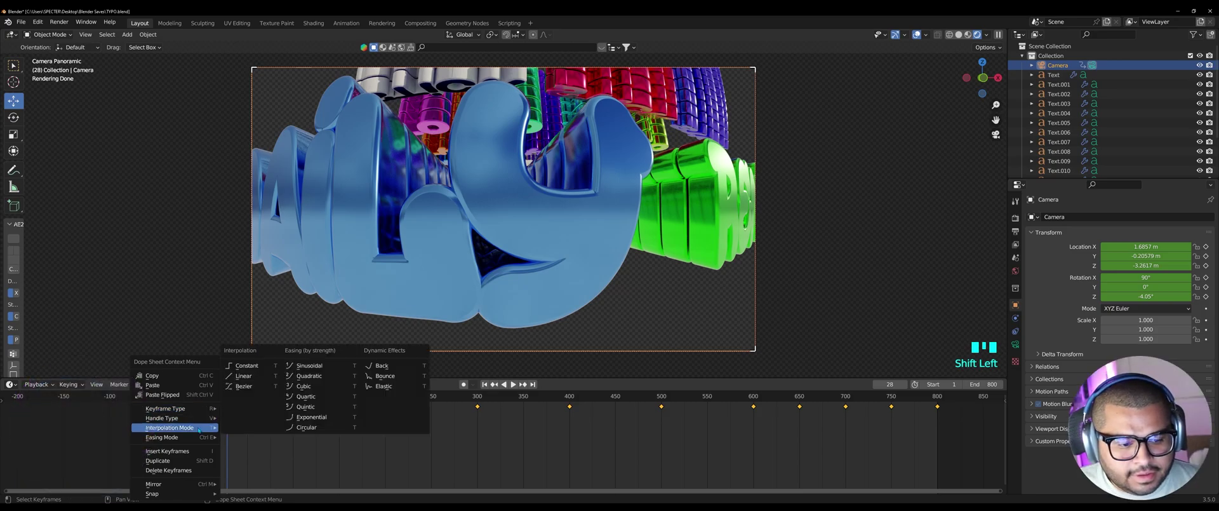
left_click(244, 385)
Play the animation from the start of the timeline to check the smoothed camera movement.
key("Left")
left_click_drag(188, 398, 171, 398)
key("space")
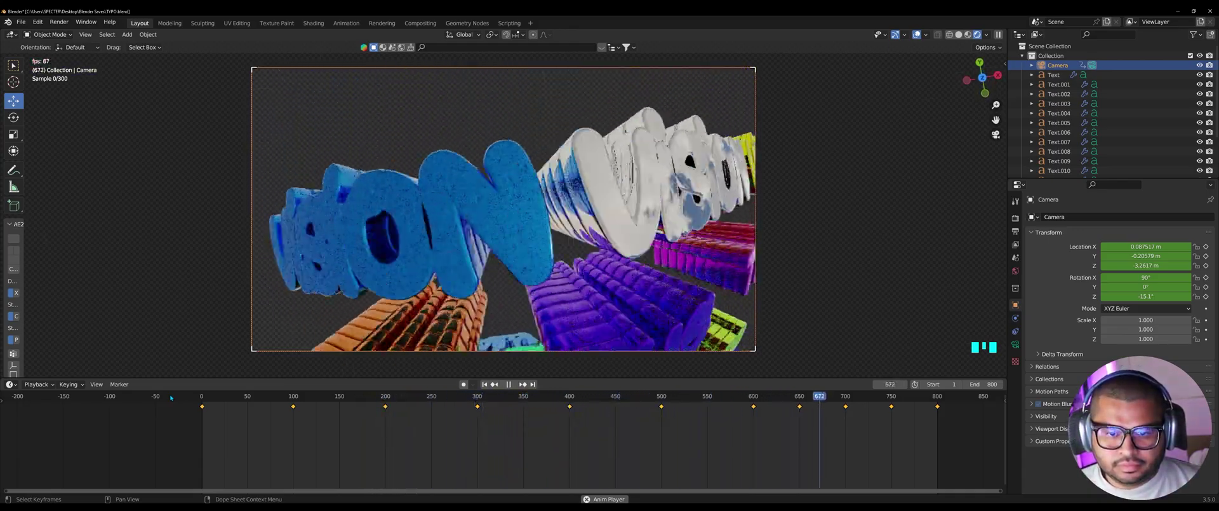
key("space")
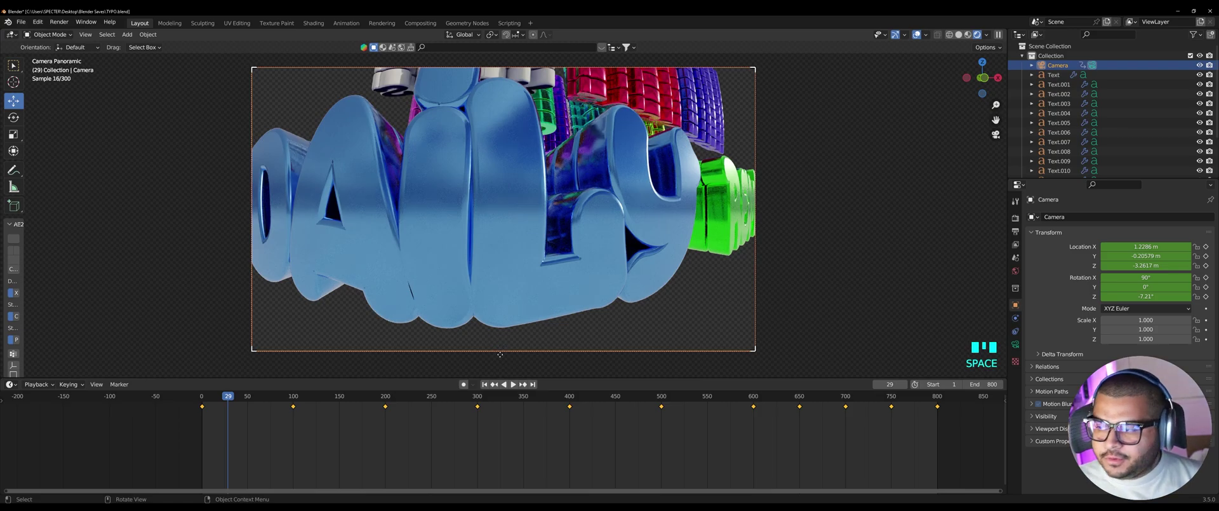
Shift the camera's frame 100 keyframe to about frame 125 and replay the animation.
left_click(201, 405)
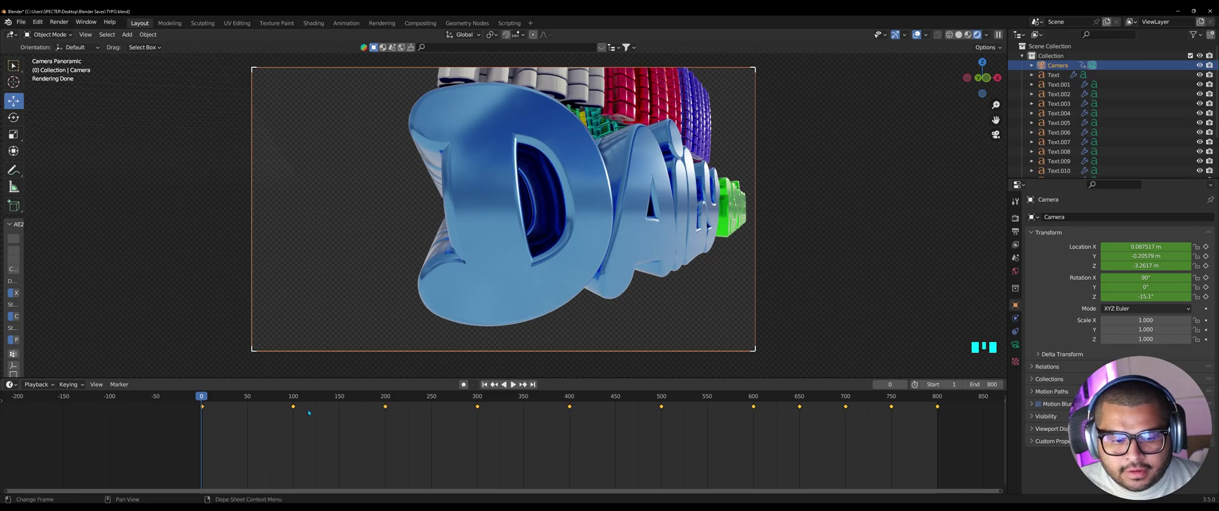
left_click_drag(293, 407, 317, 407)
key("space")
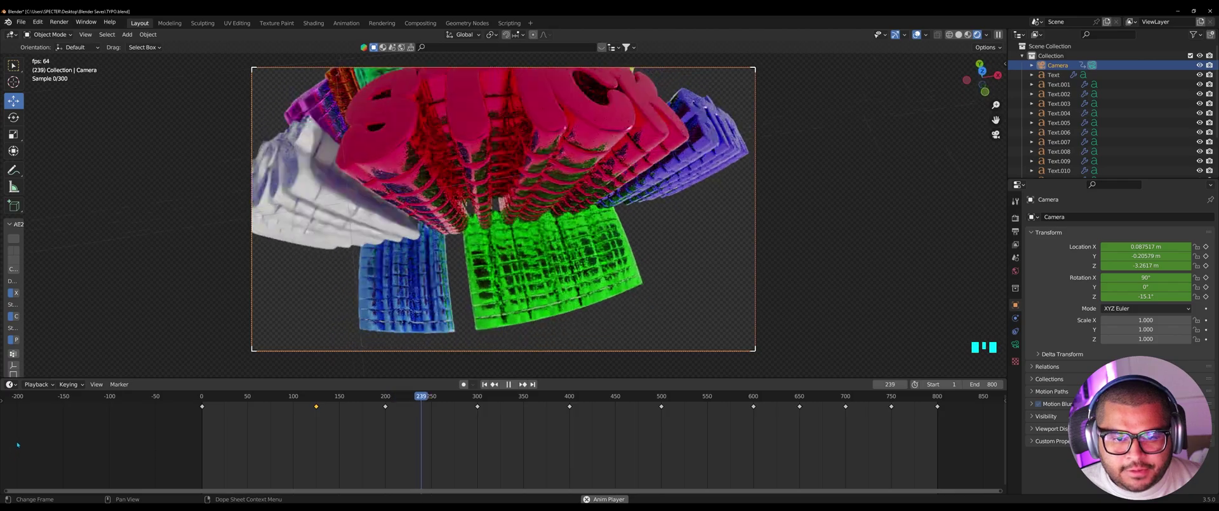
At frame 700, increase the camera's X location to about 6.32 m and replace its keyframe with the new value.
left_click_drag(707, 397, 846, 407)
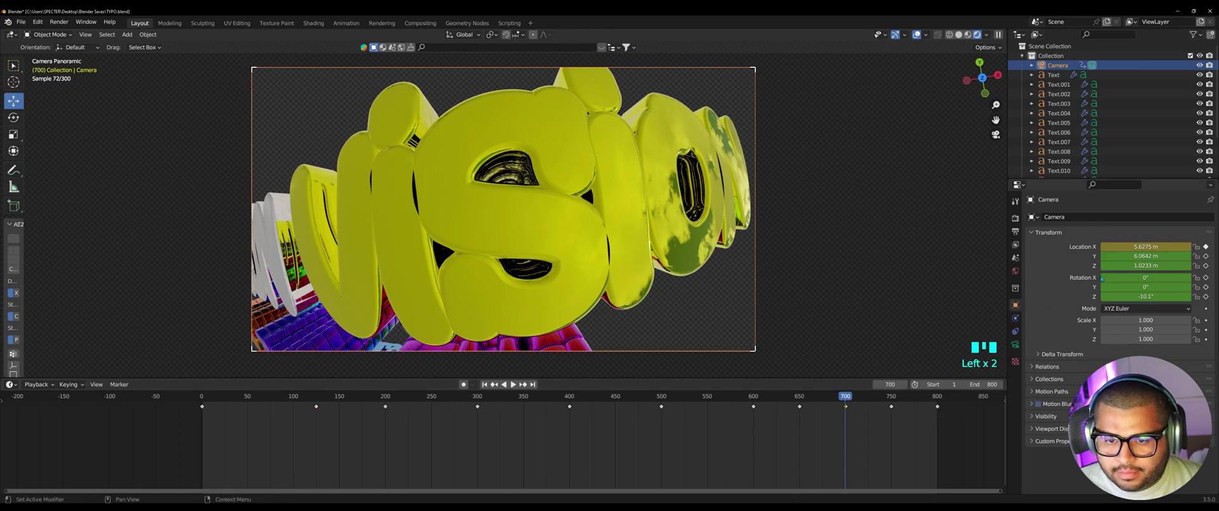
left_click_drag(1155, 246, 1210, 246)
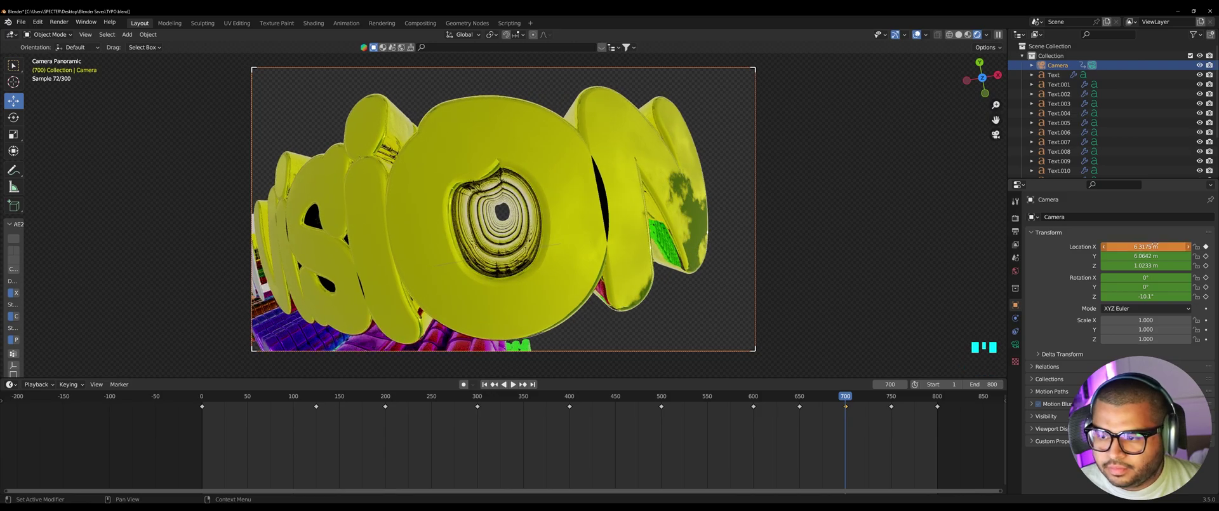
left_click(1205, 247)
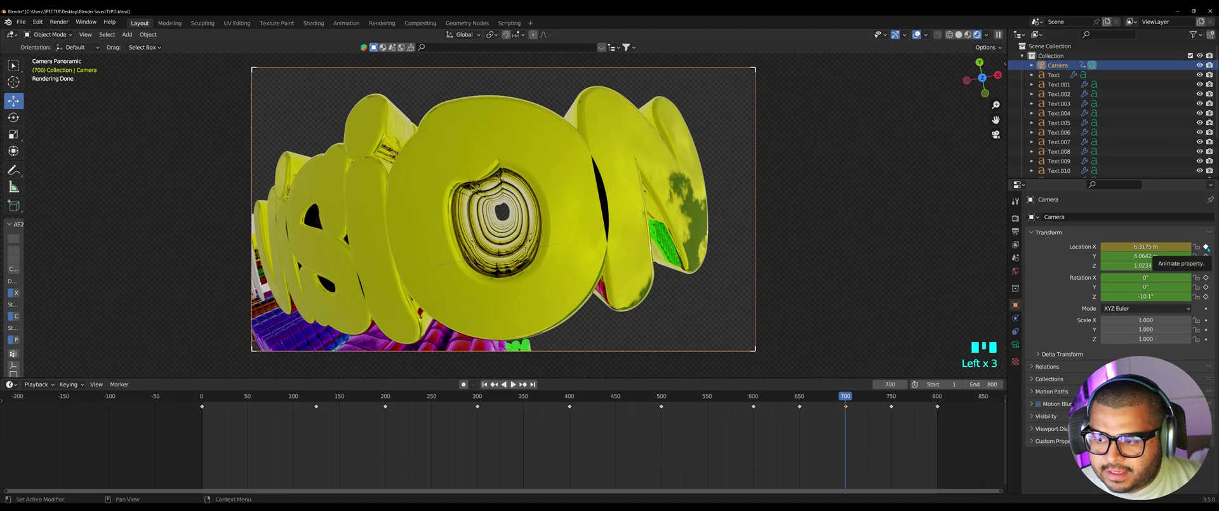
left_click(1206, 247)
left_click(1206, 247)
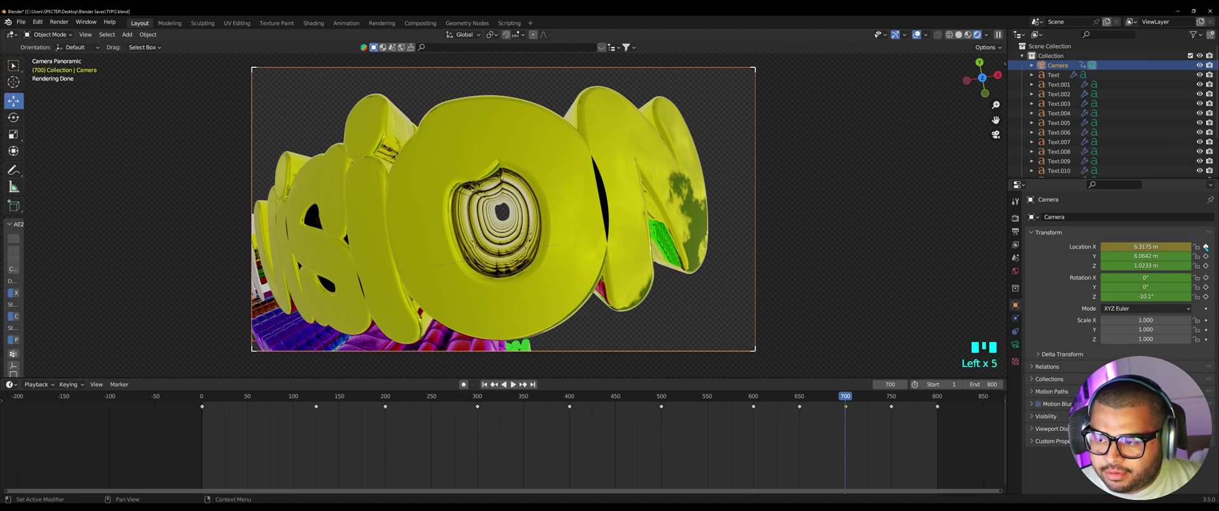
left_click(1205, 248)
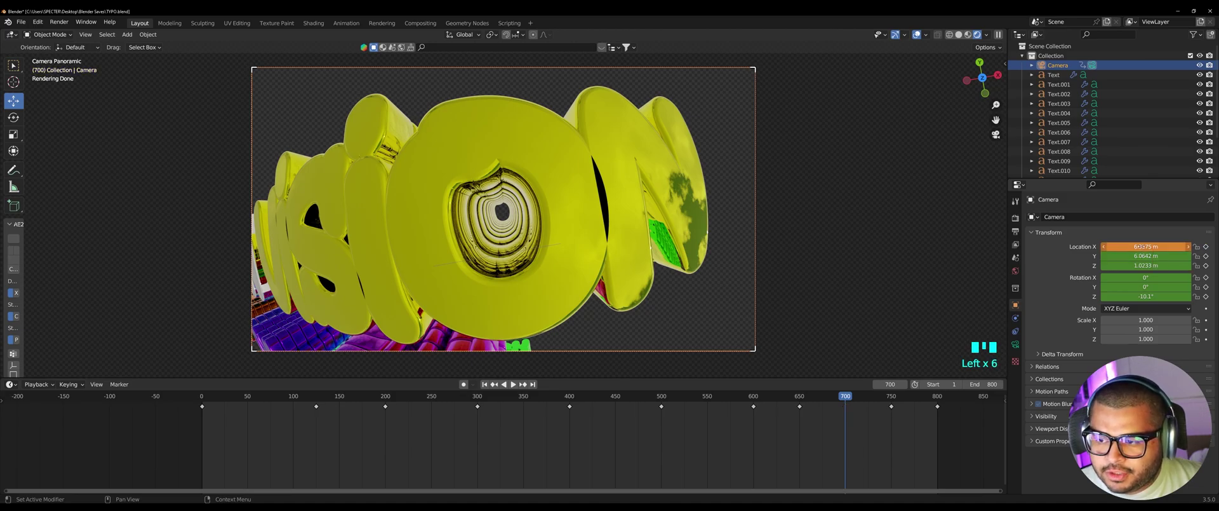
left_click(1206, 247)
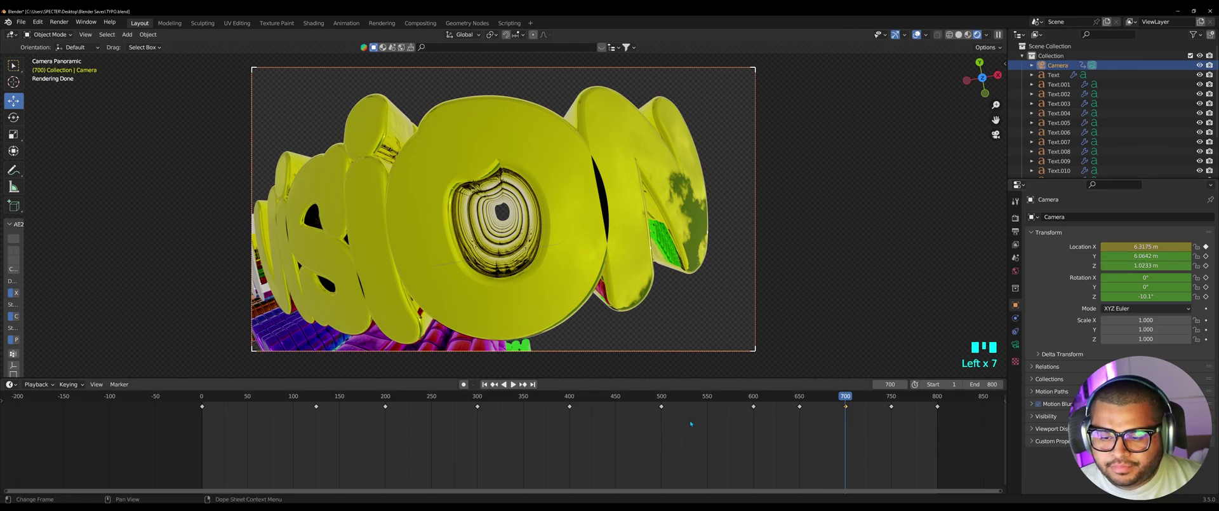
Replay the animation from the beginning to check the adjusted camera path.
key("shift+Left")
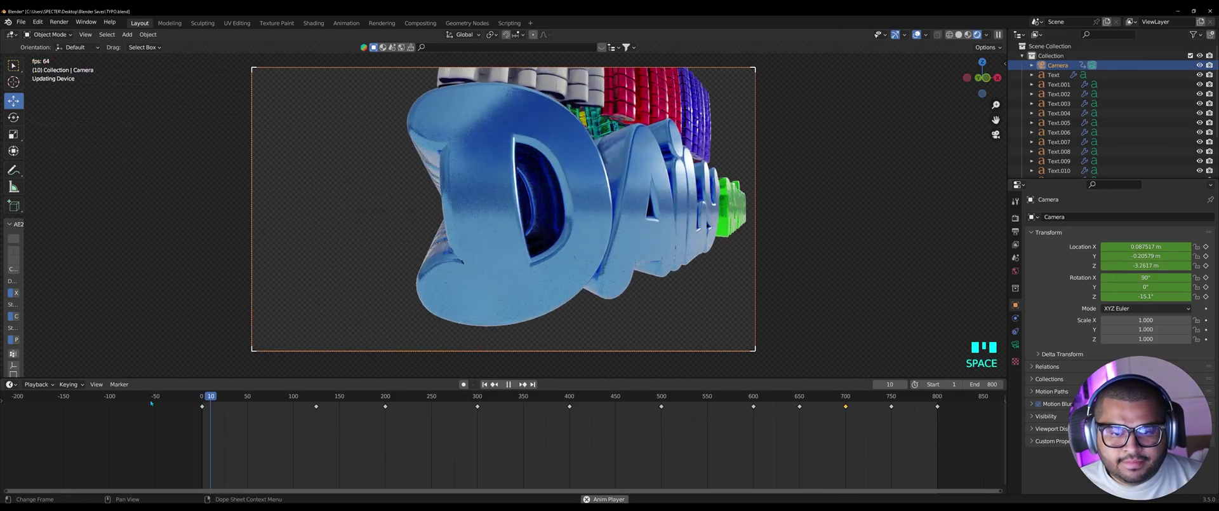
key("space")
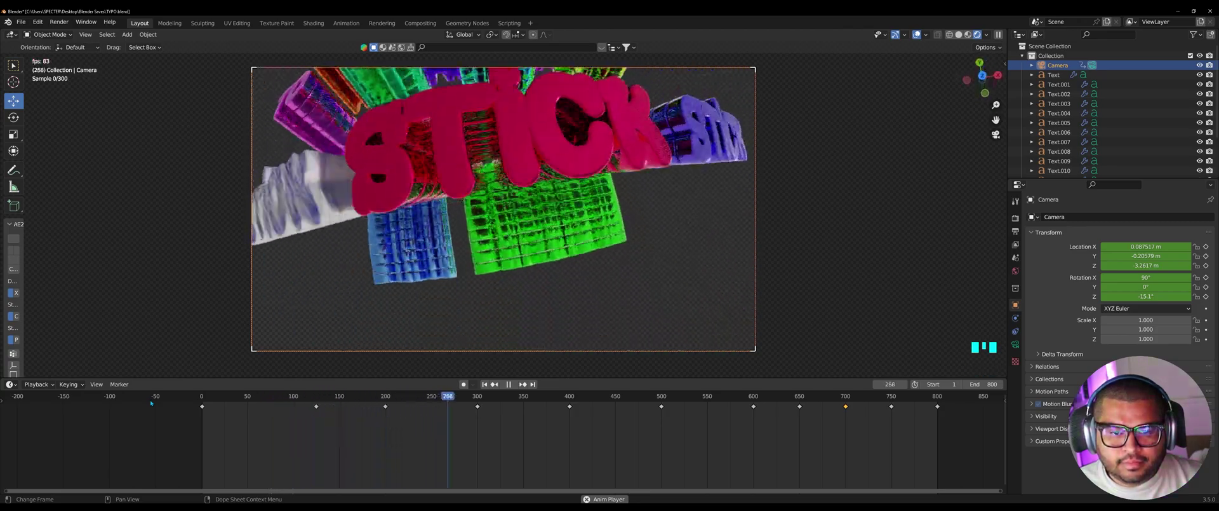
key("space")
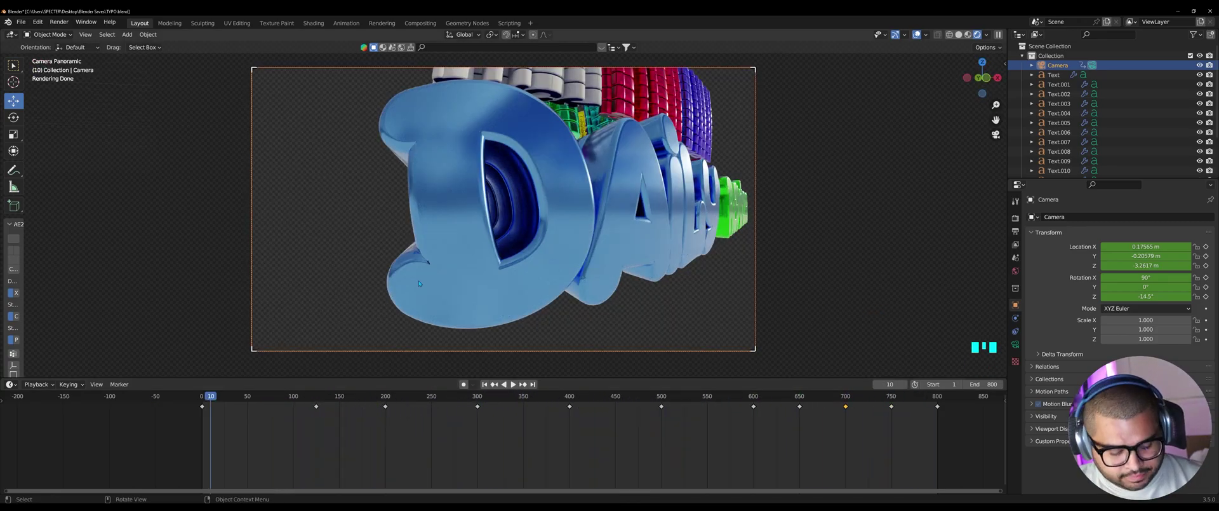
Save the project and start rendering the full animation.
key("ctrl+s")
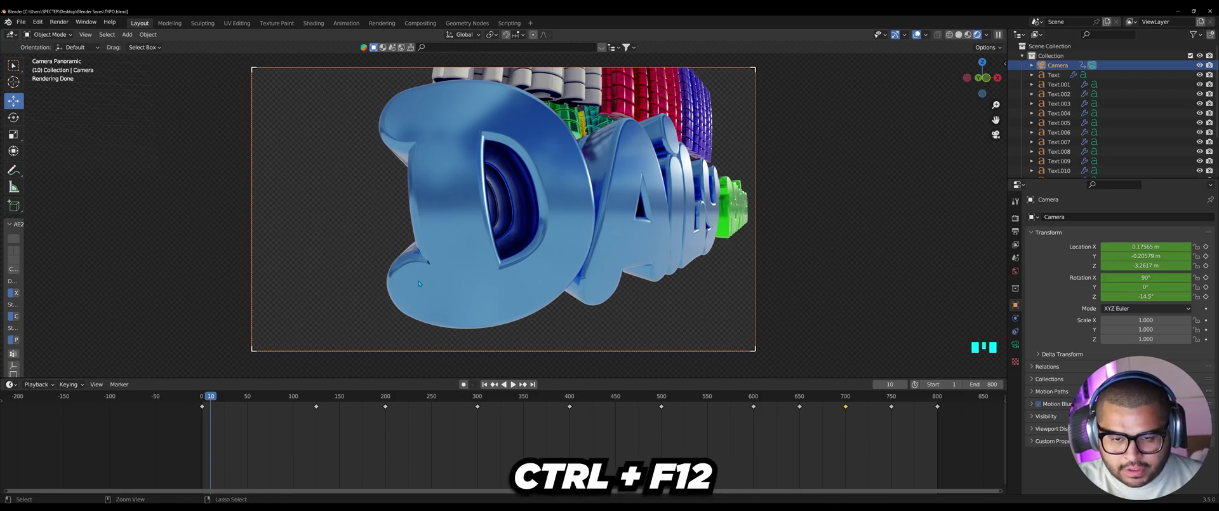
key("ctrl+F12")
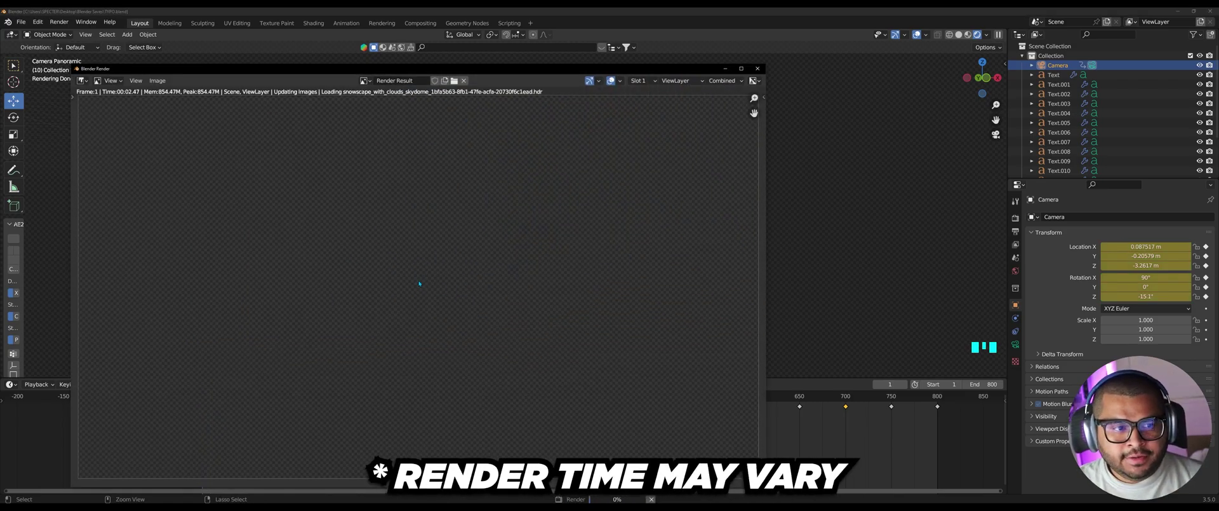